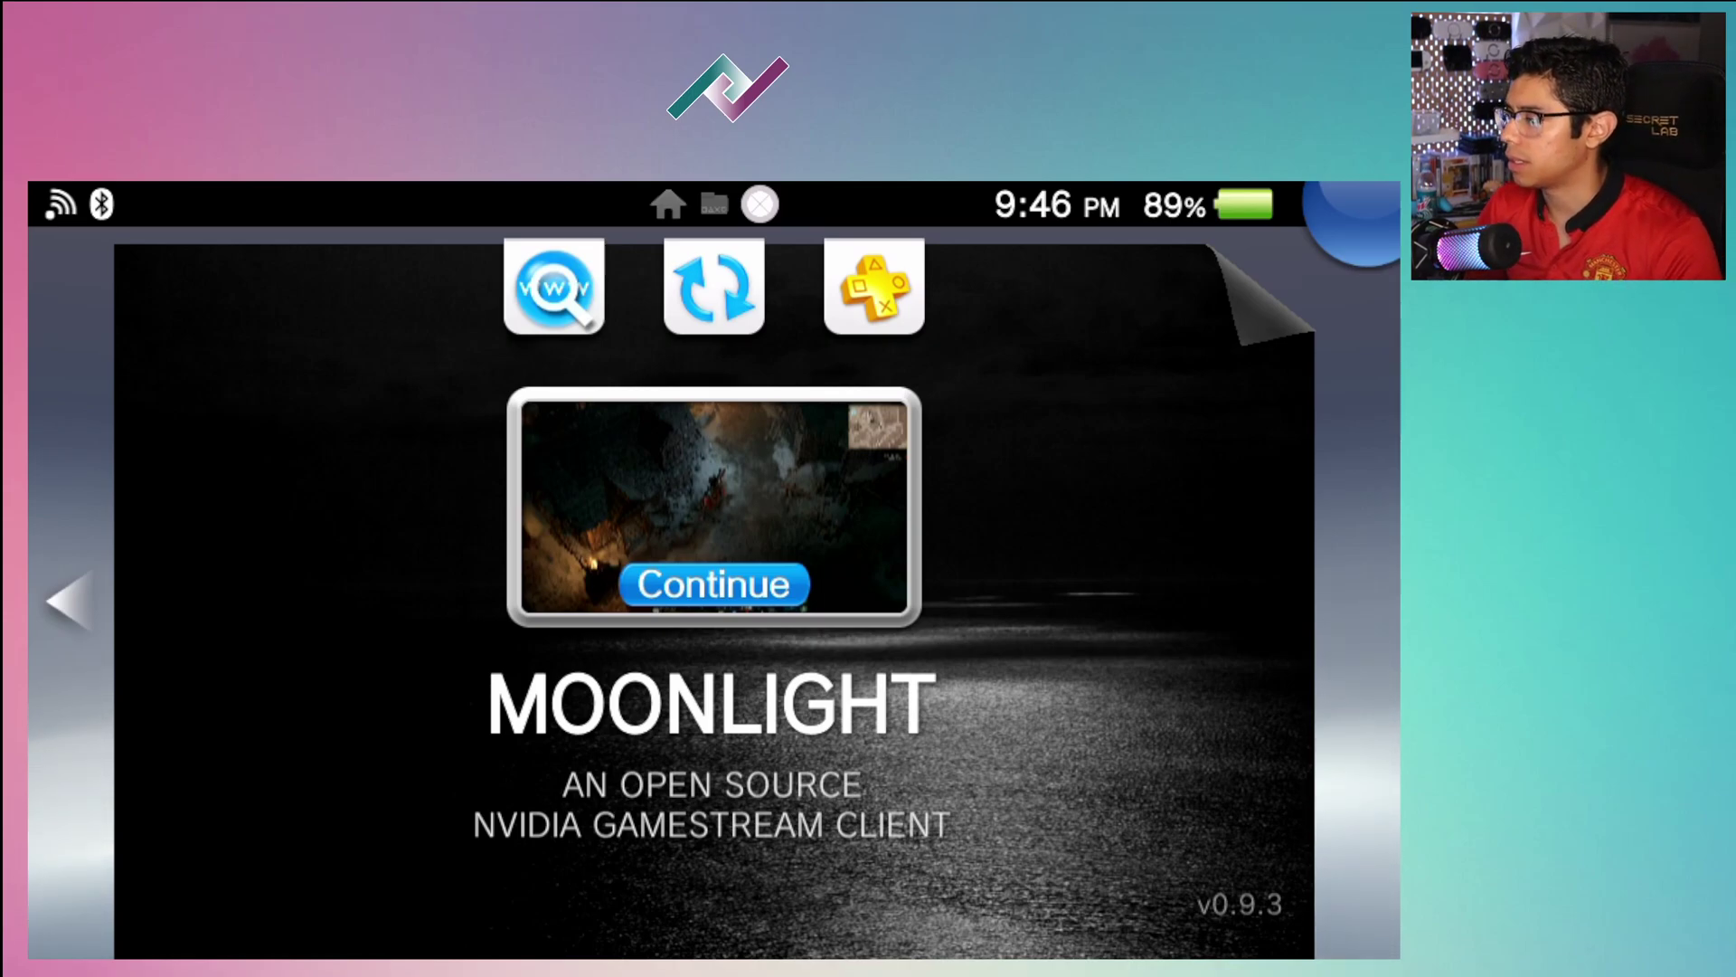
- Close the Moonlight live area page and return to the PS Vita home screen
key(Left)
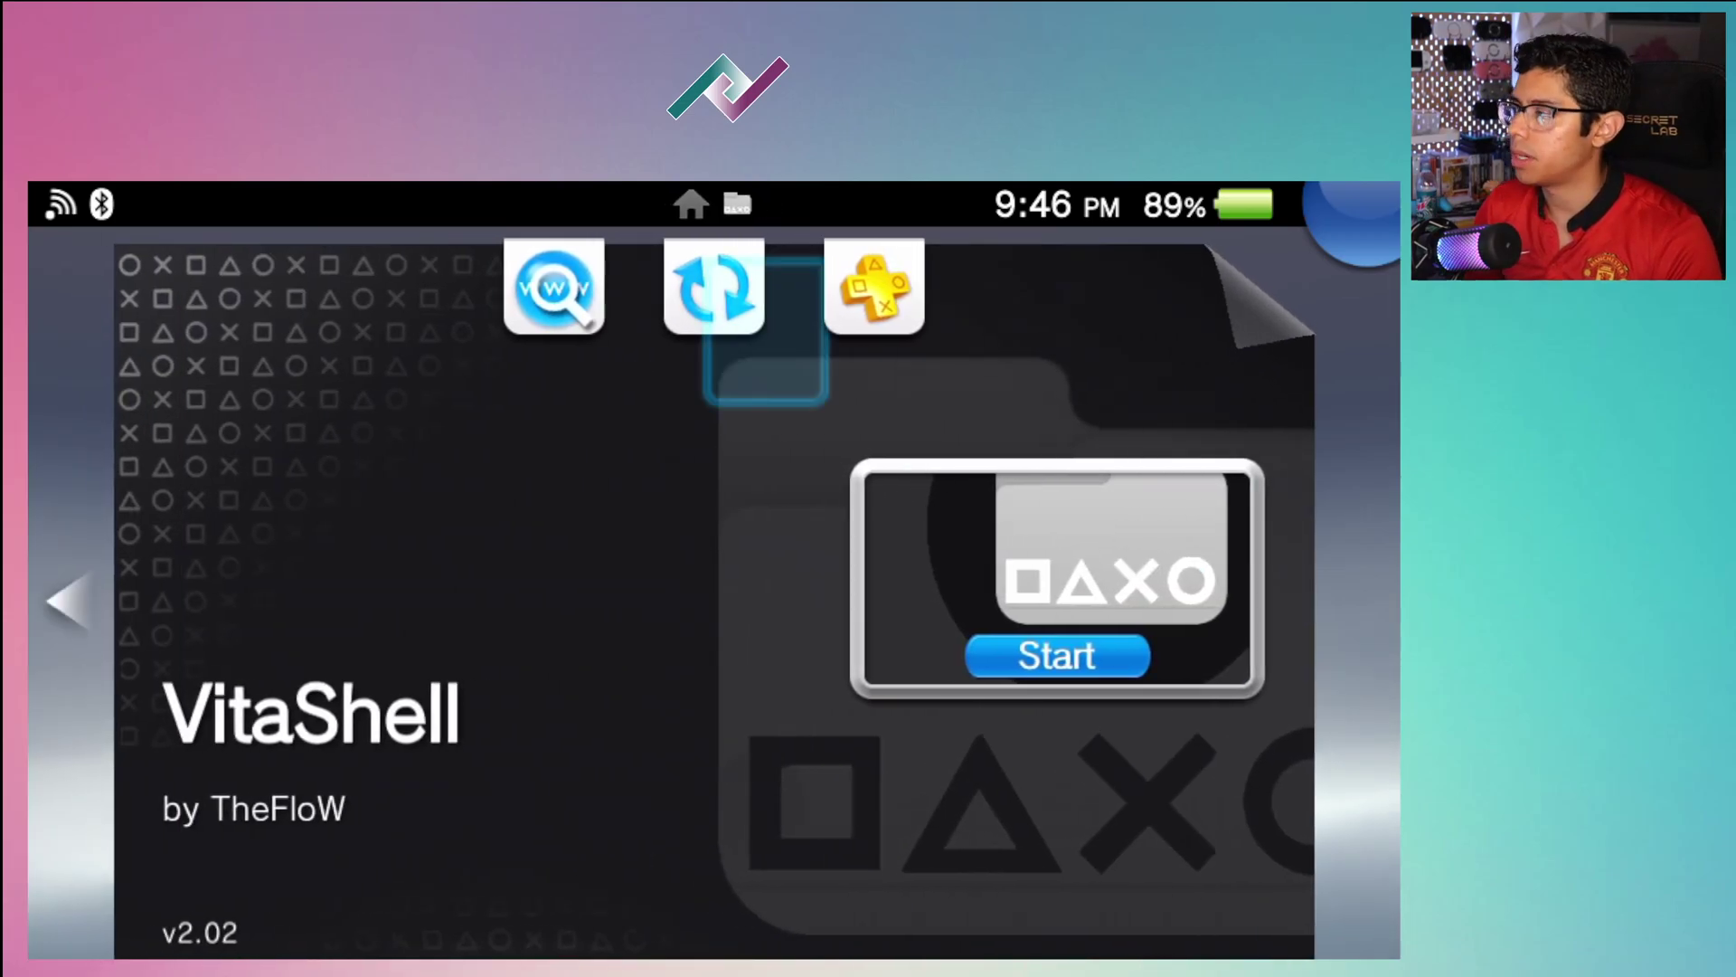
key(Left)
key(Escape)
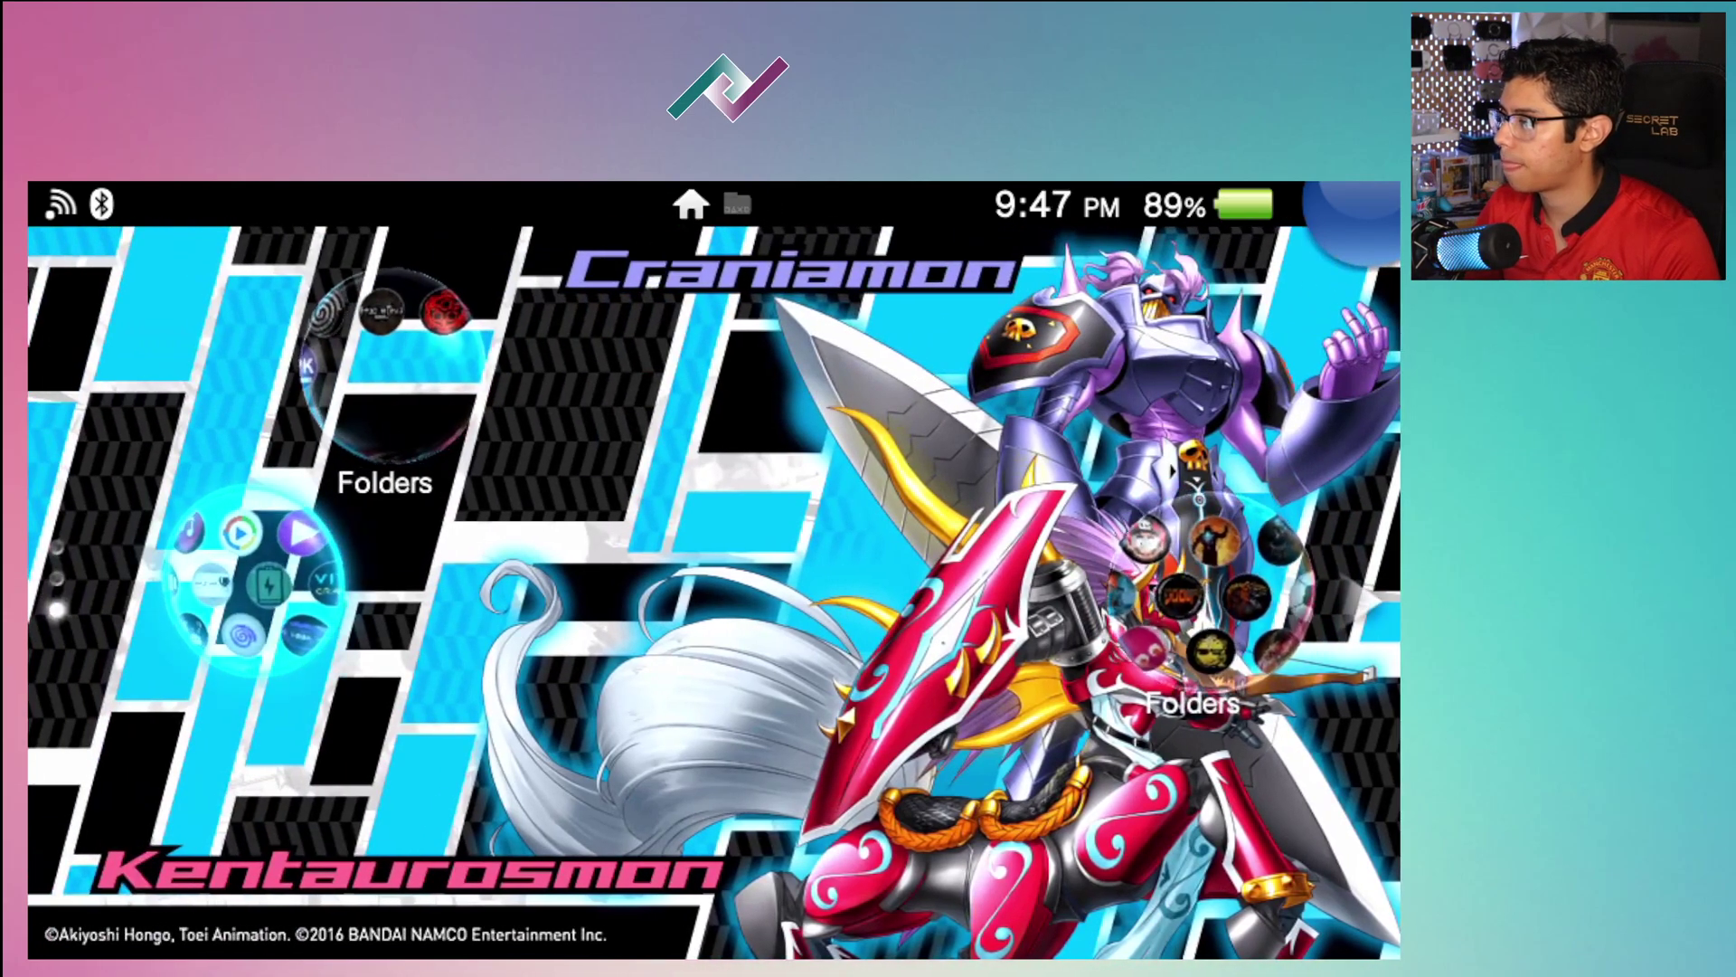
key(Right)
key(Left)
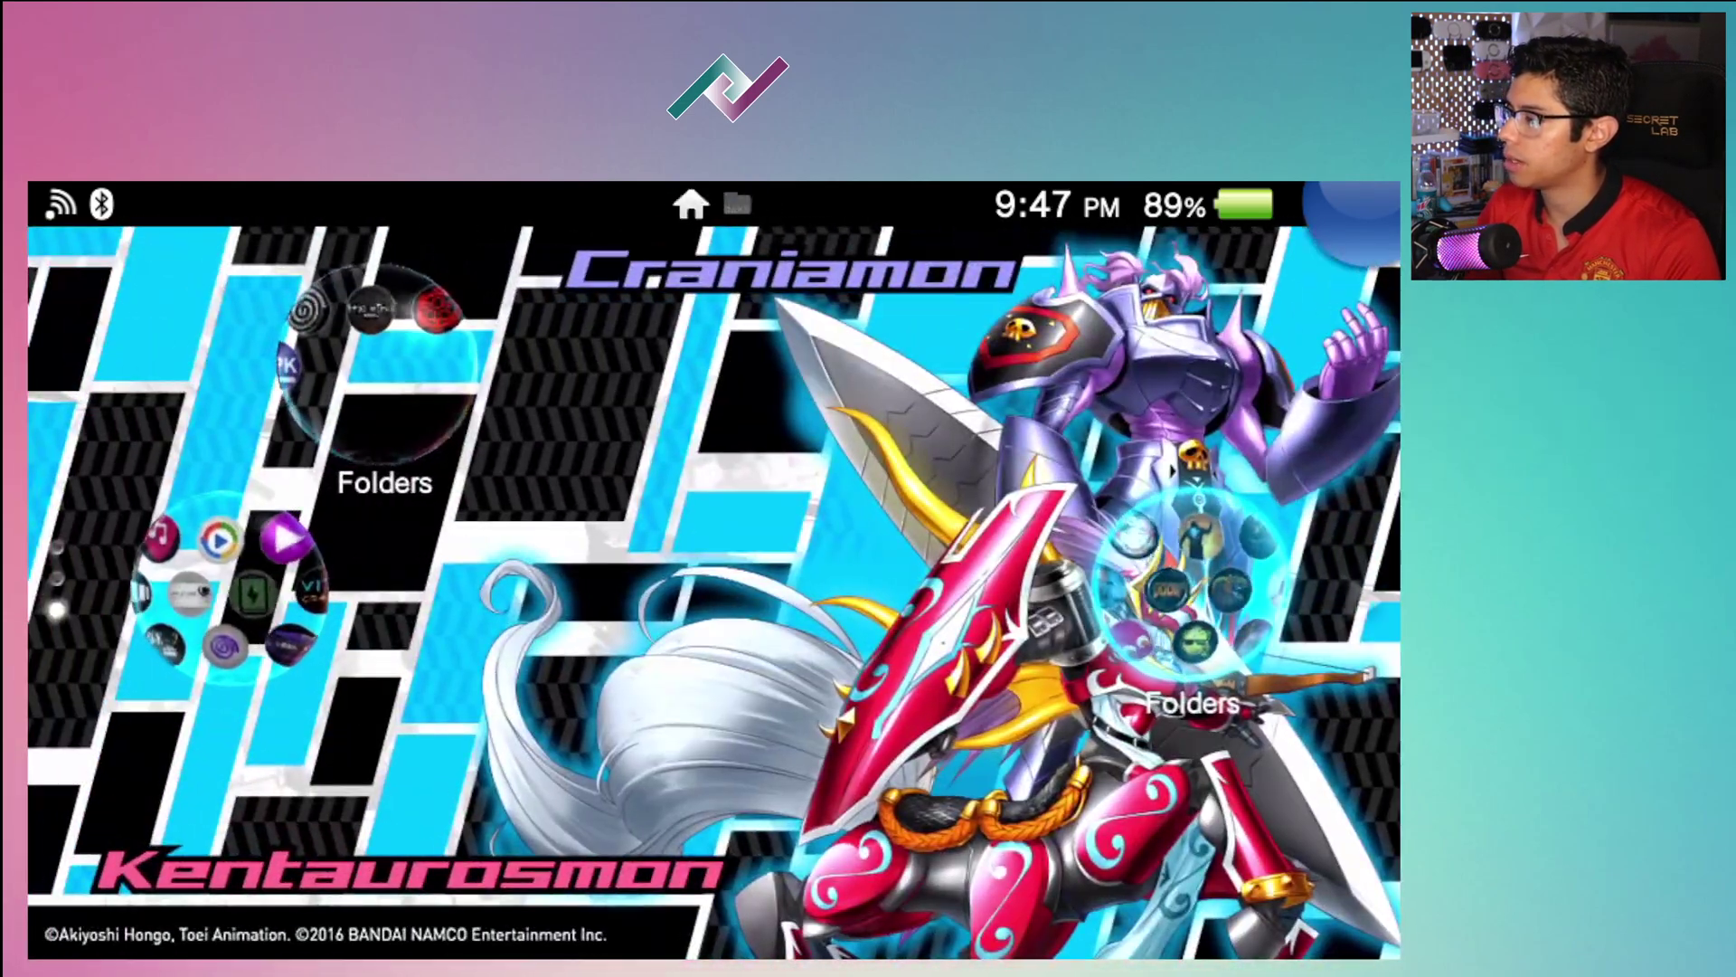
key(Right)
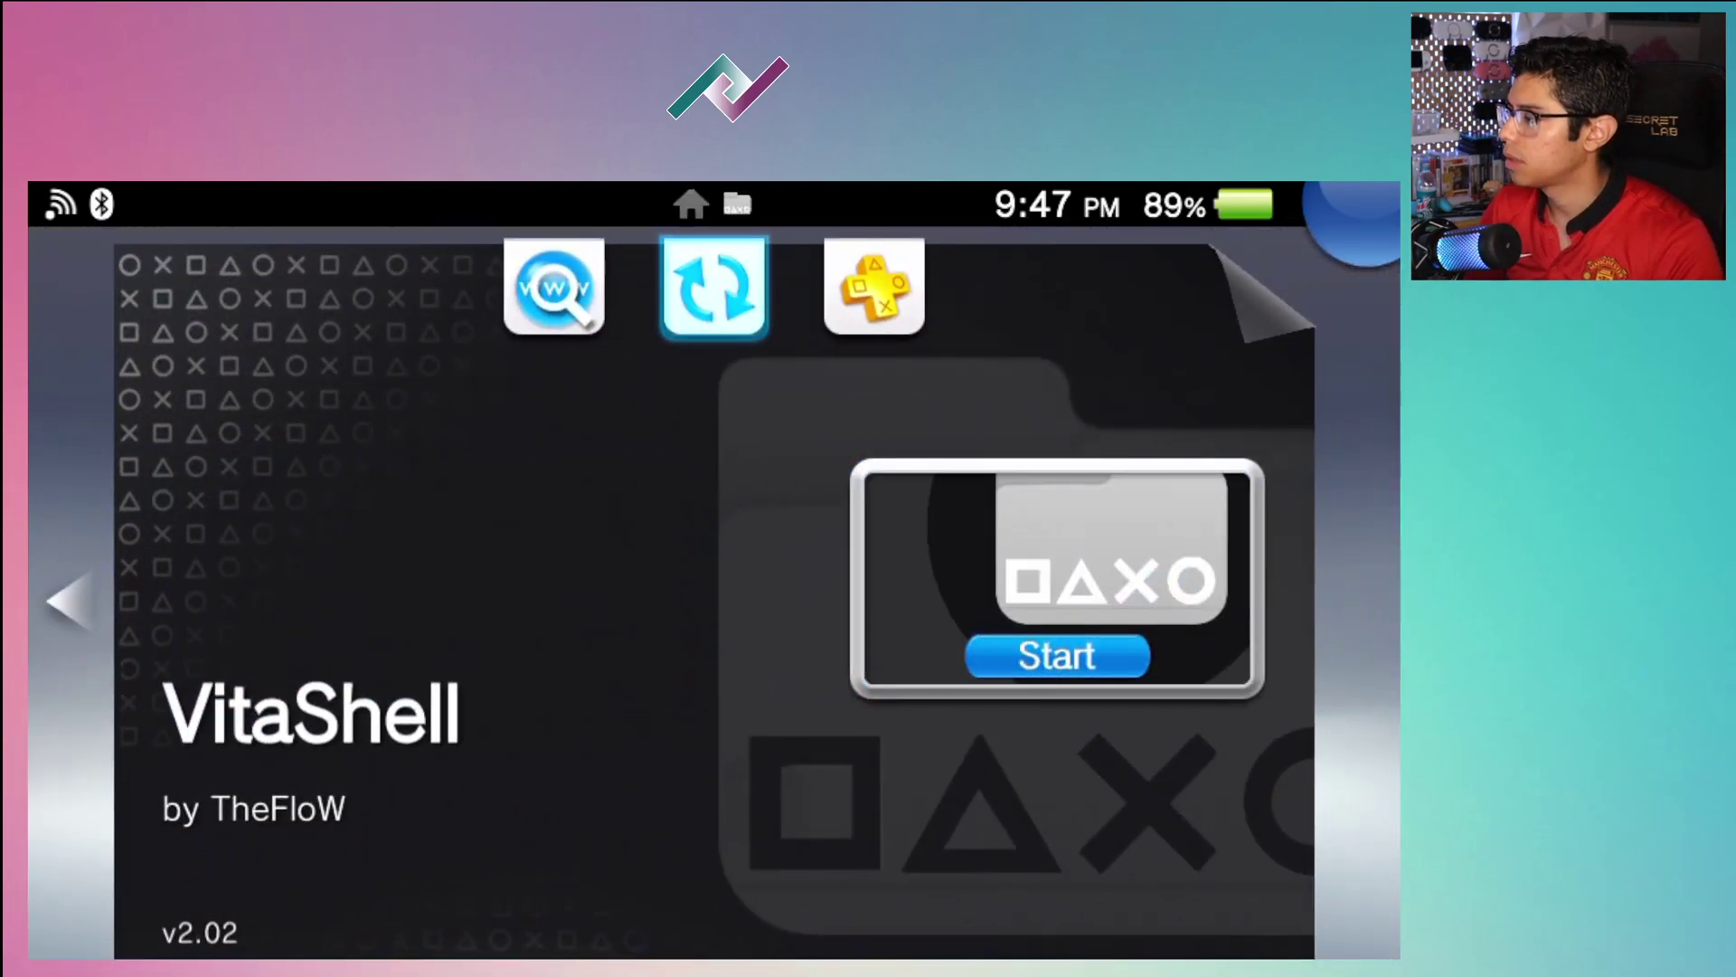
key(Left)
key(Left)
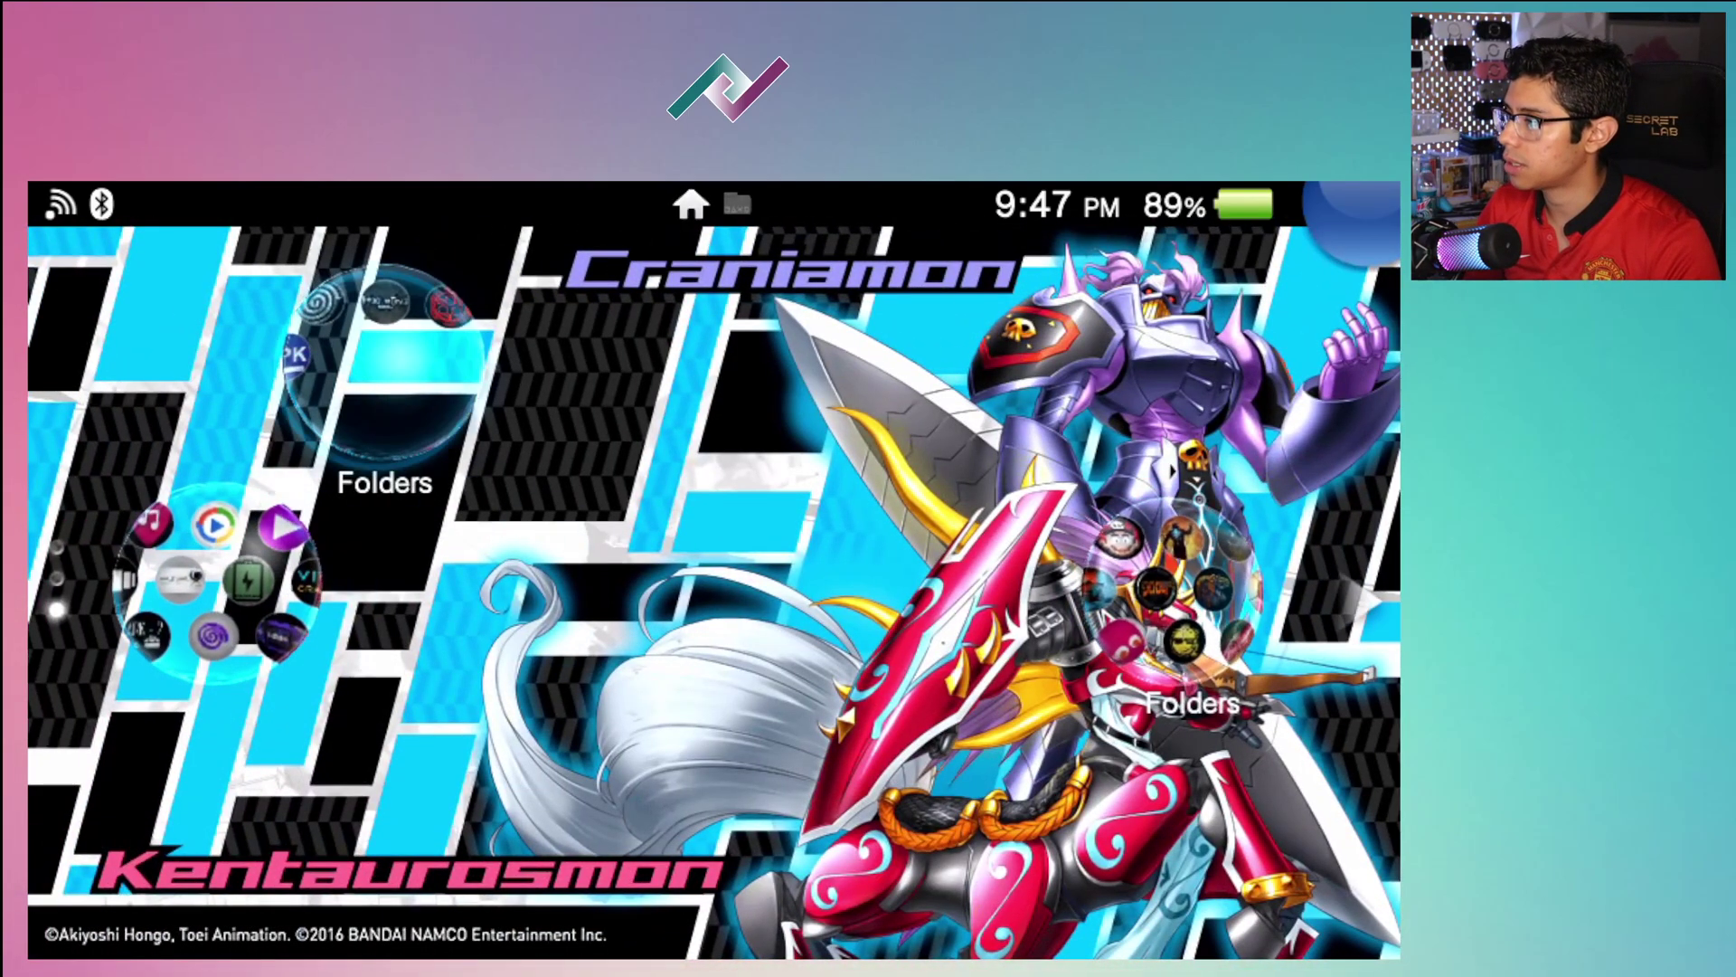
key(Up)
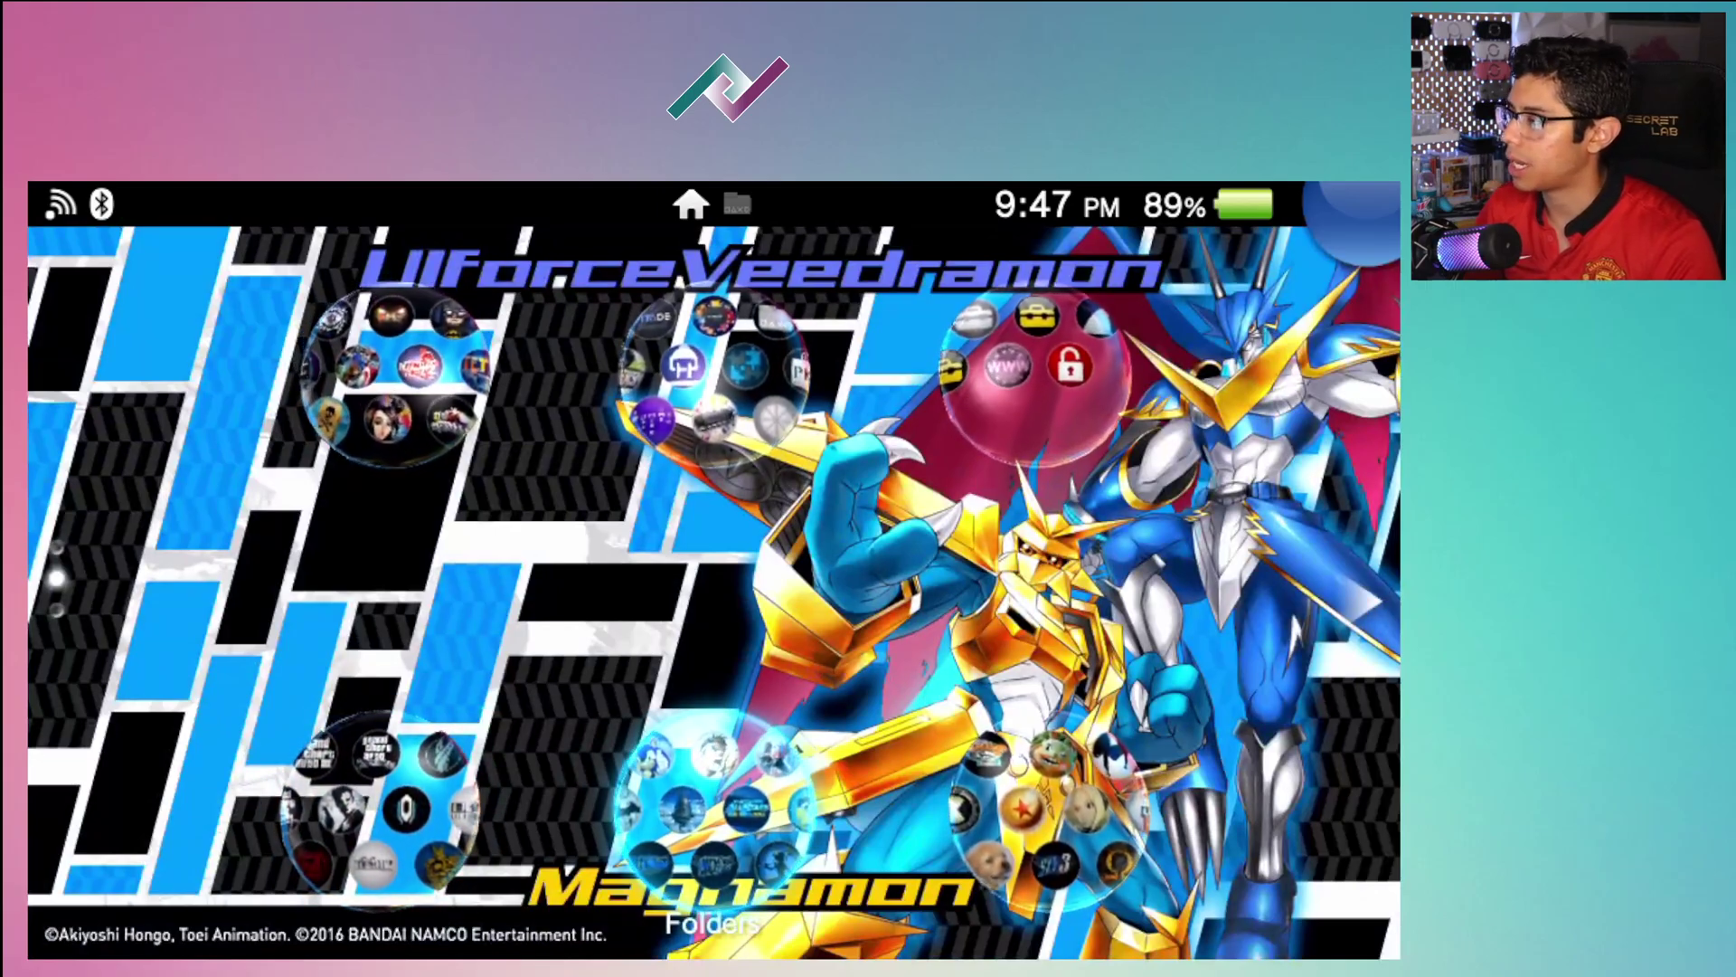
key(Down)
key(Down)
key(Up)
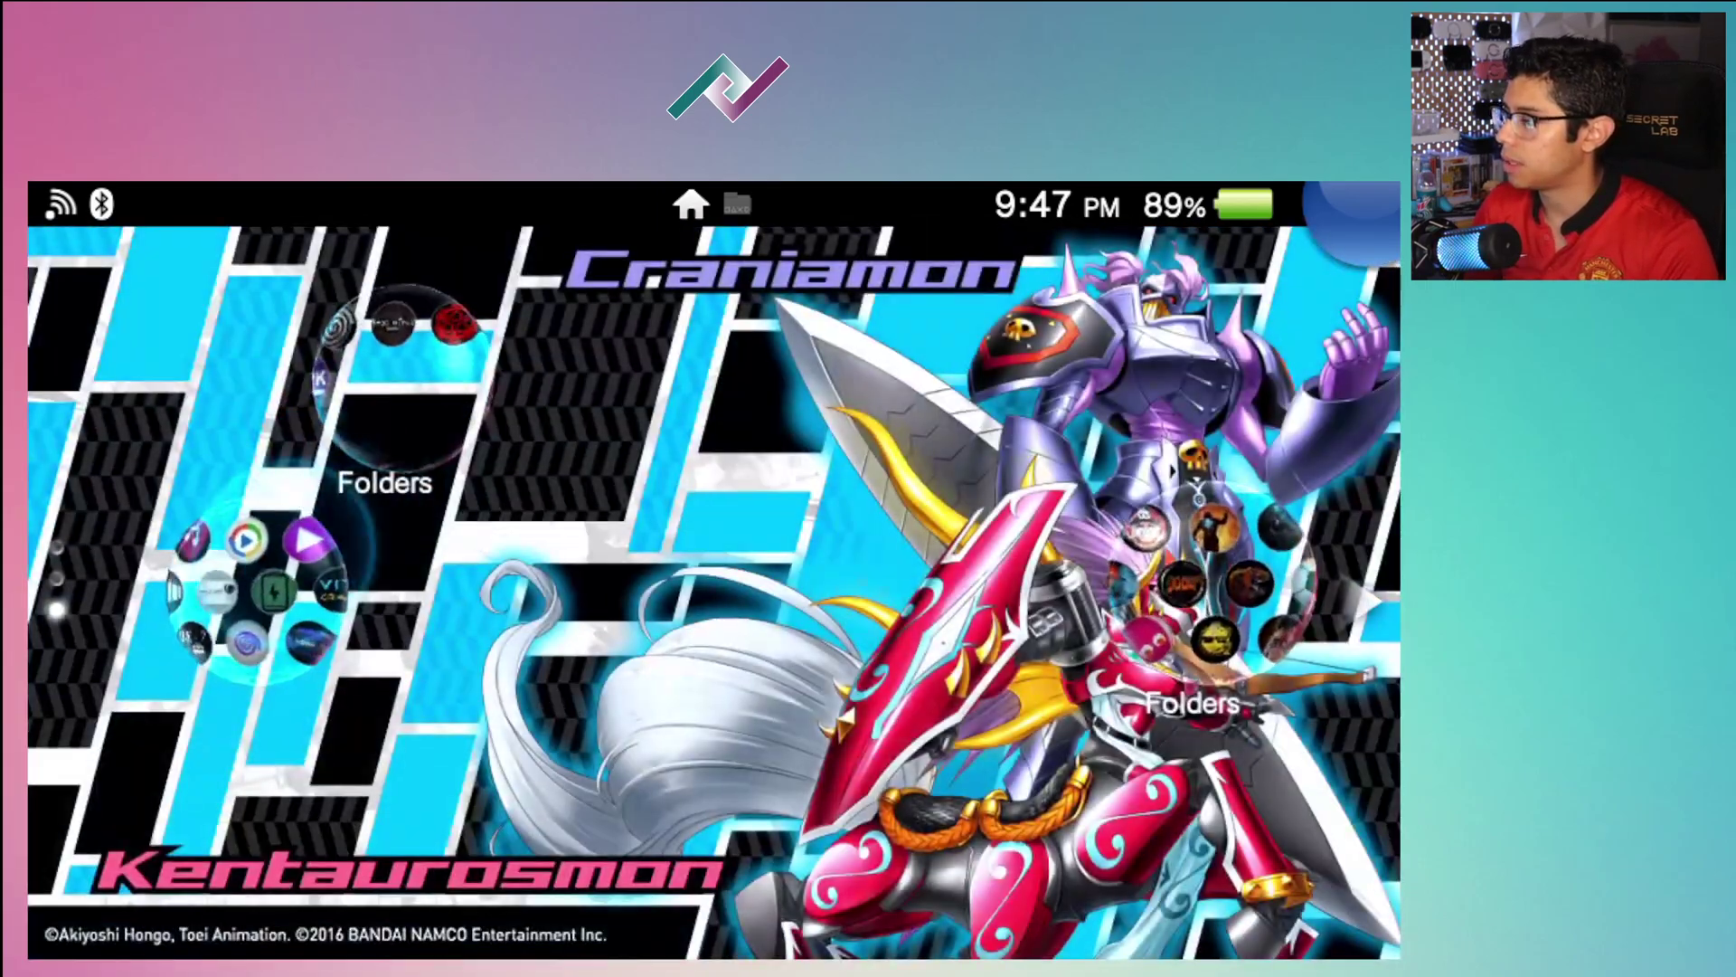
key(Return)
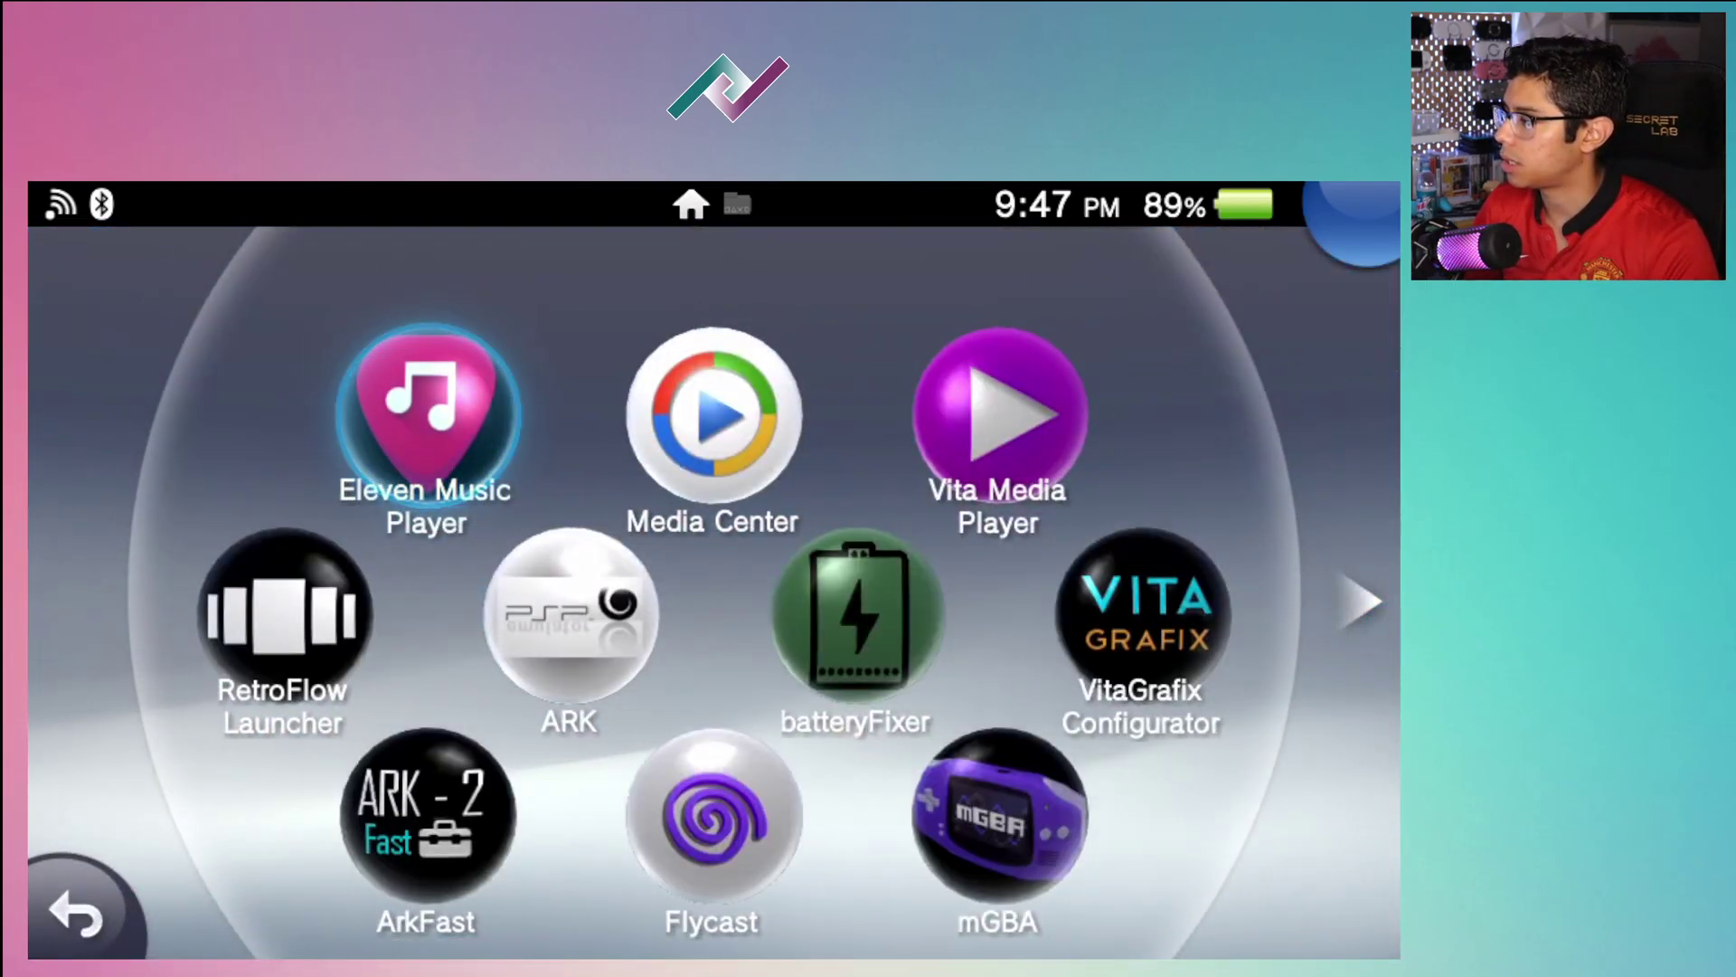
key(Escape)
- Open the folder holding the homebrew tools on the middle home screen page and launch Moonlight
key(Down)
key(Down)
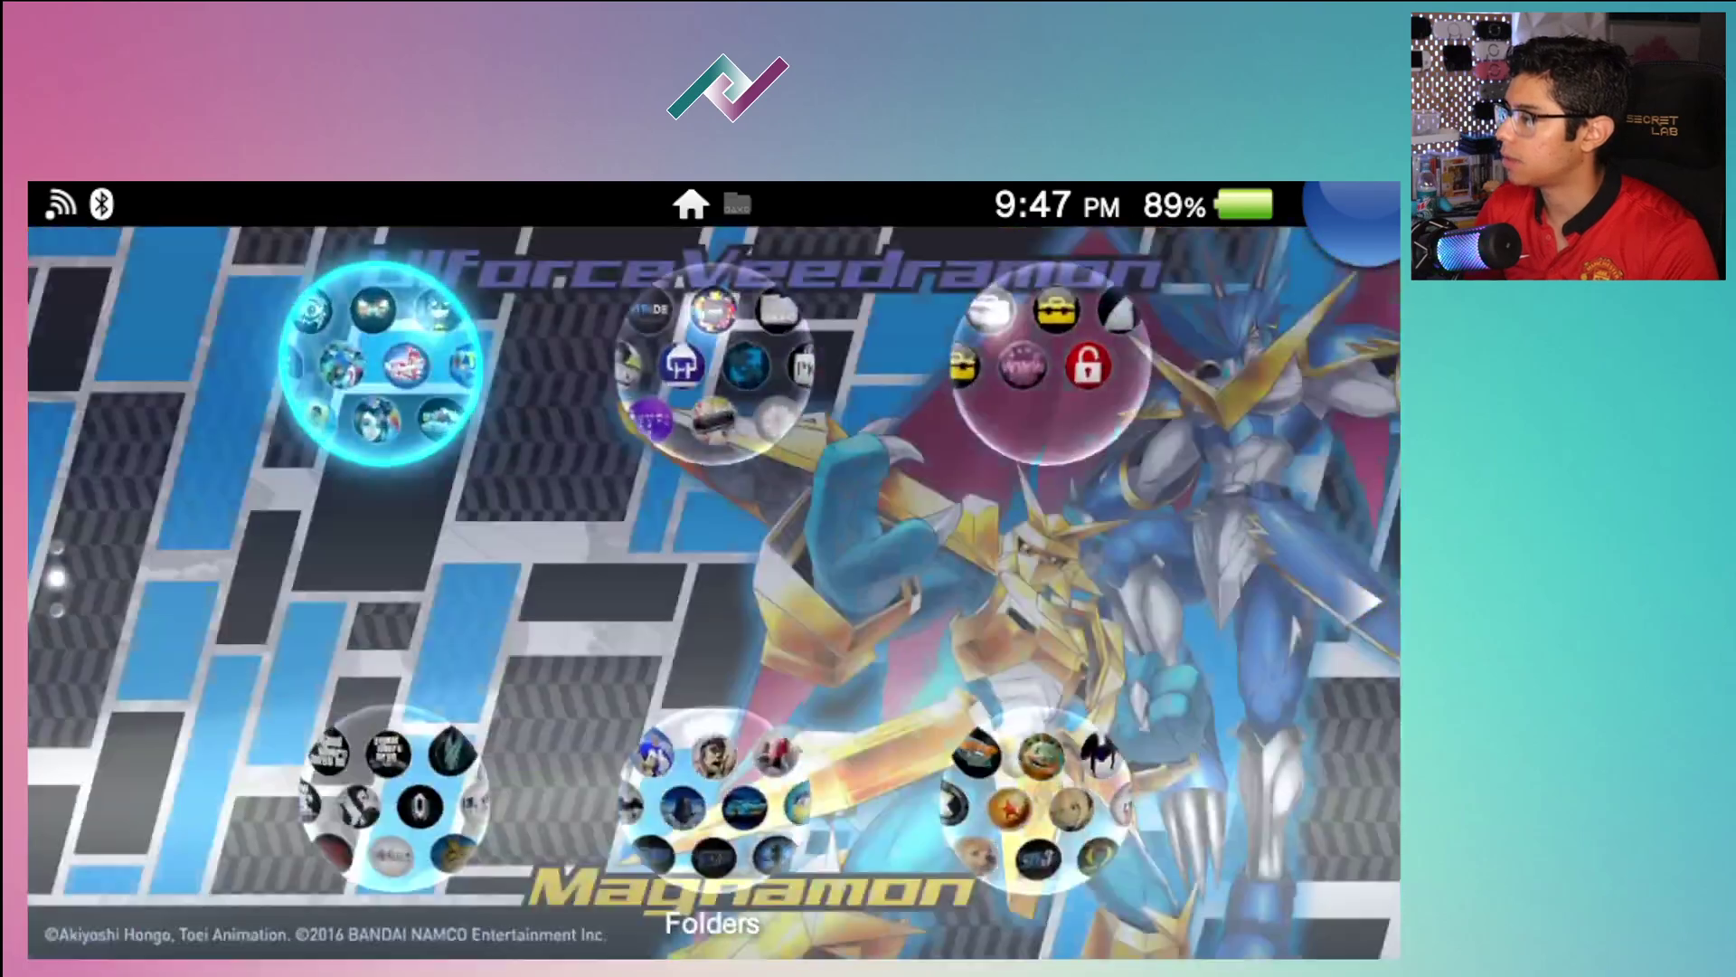
key(Right)
key(Return)
key(Right)
key(Right)
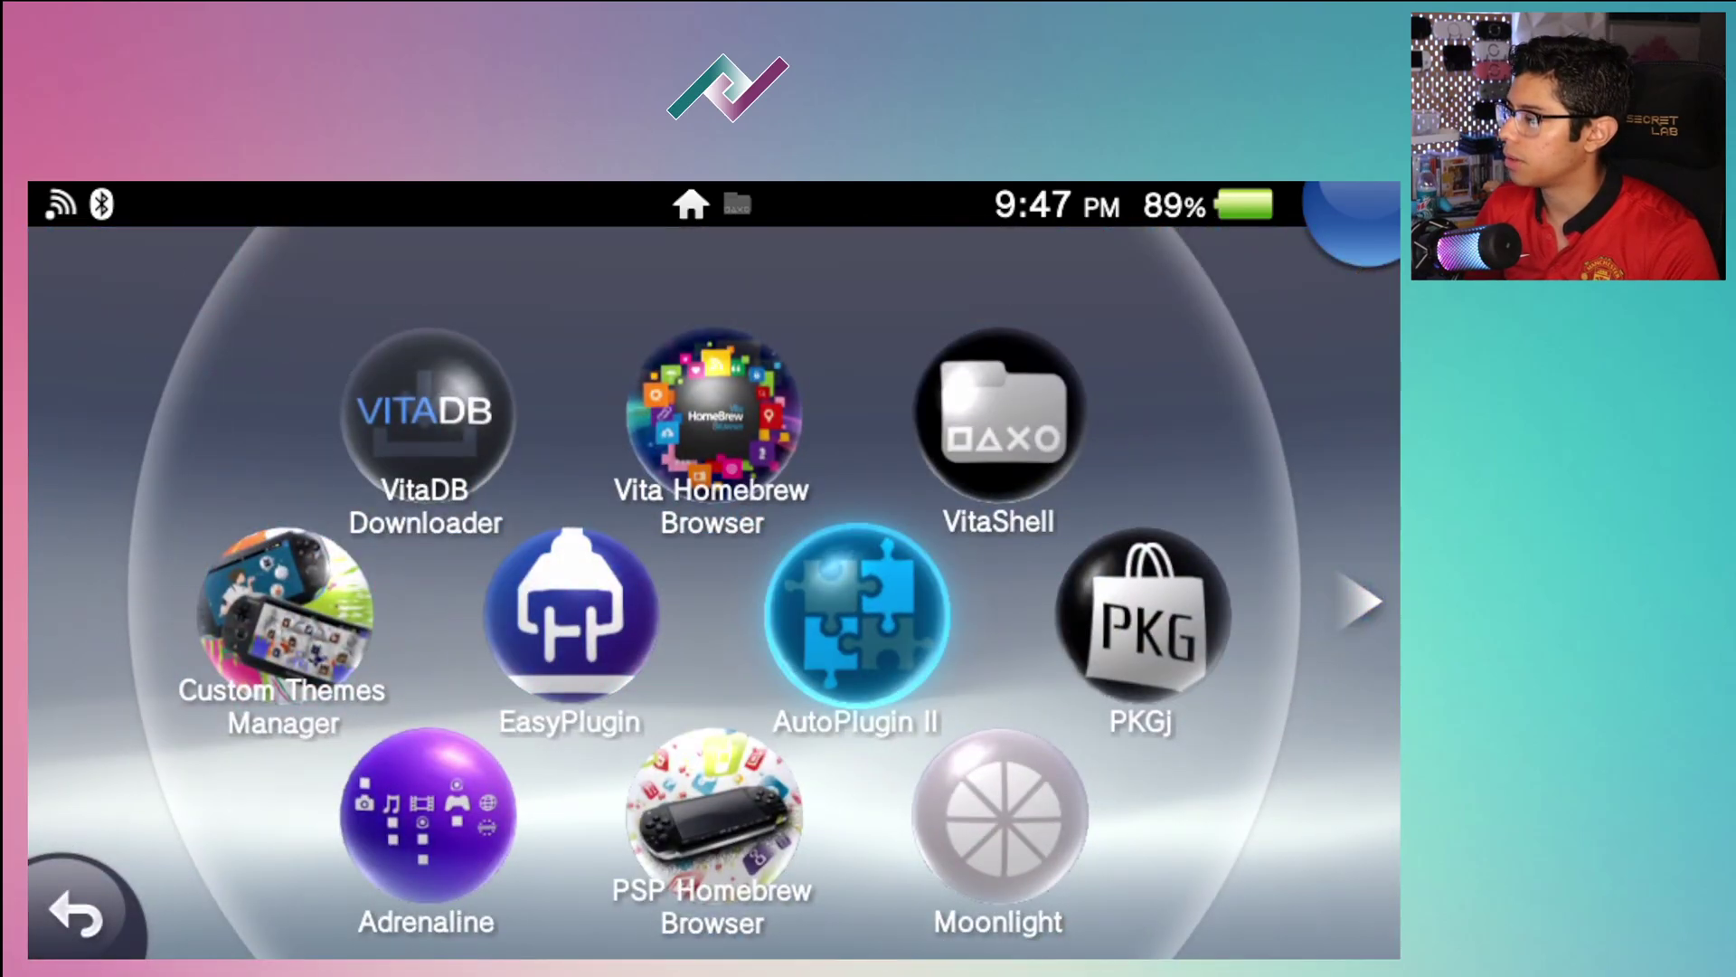
key(Right)
key(Down)
key(Return)
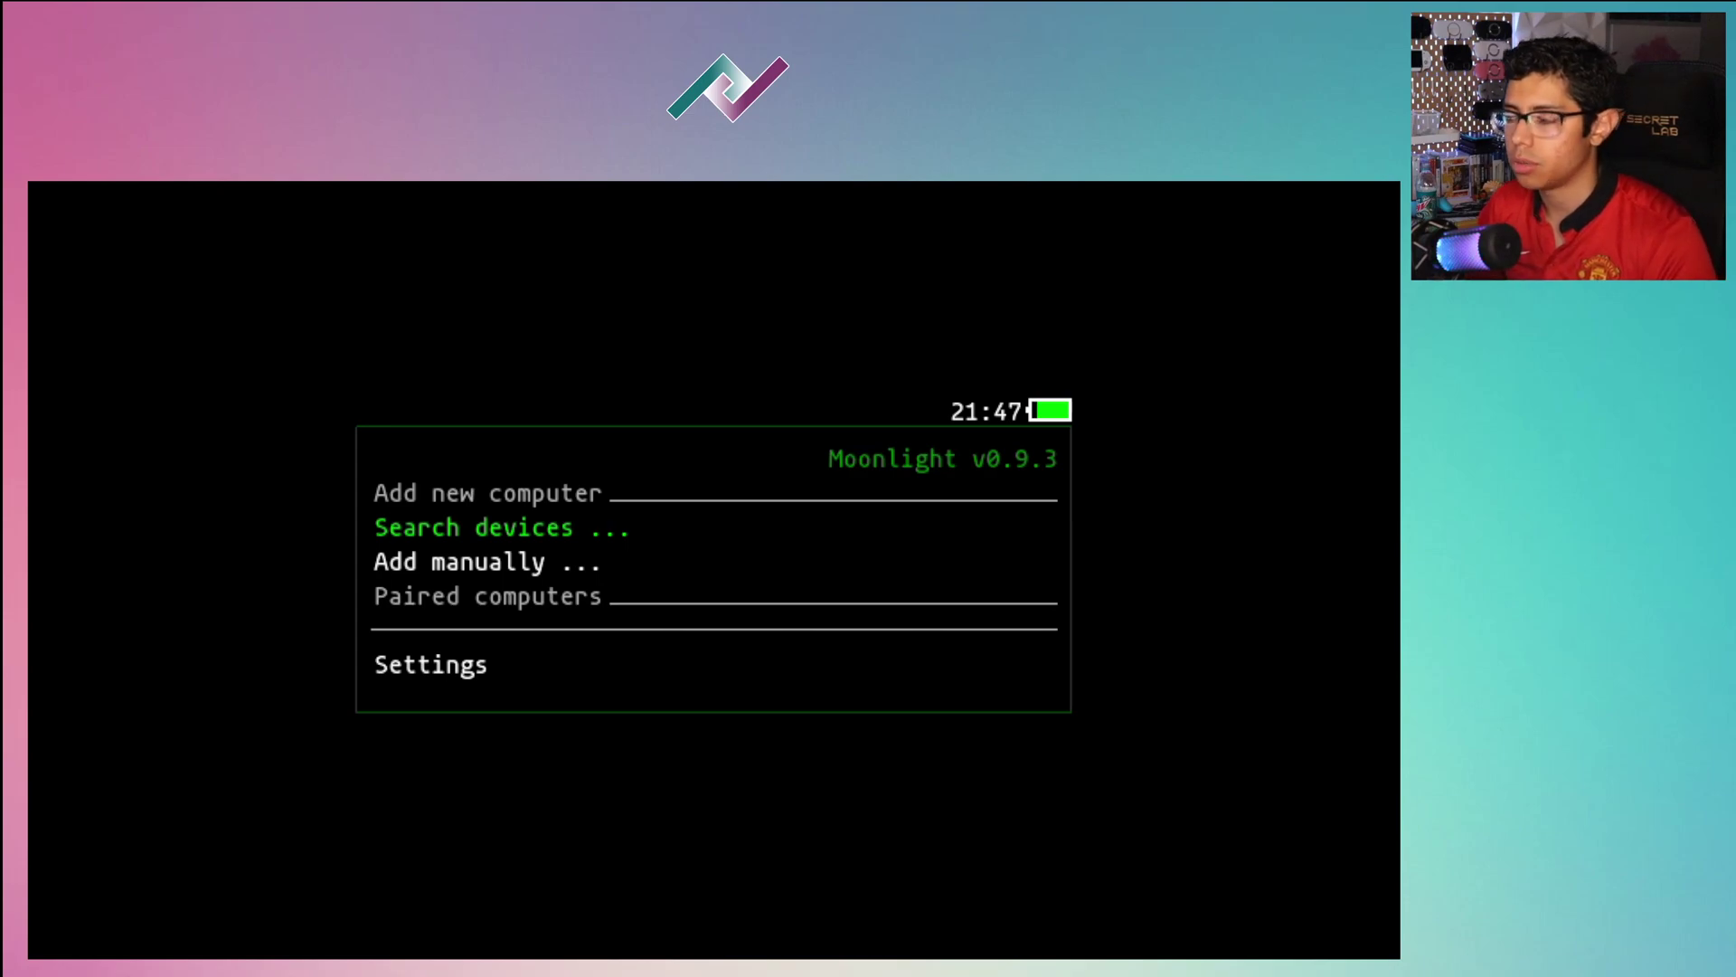
- Search for devices, try to add DESKTOP-IKCQCPE at 10.0.0.24, and return to the main menu
key(Down)
key(Up)
key(Return)
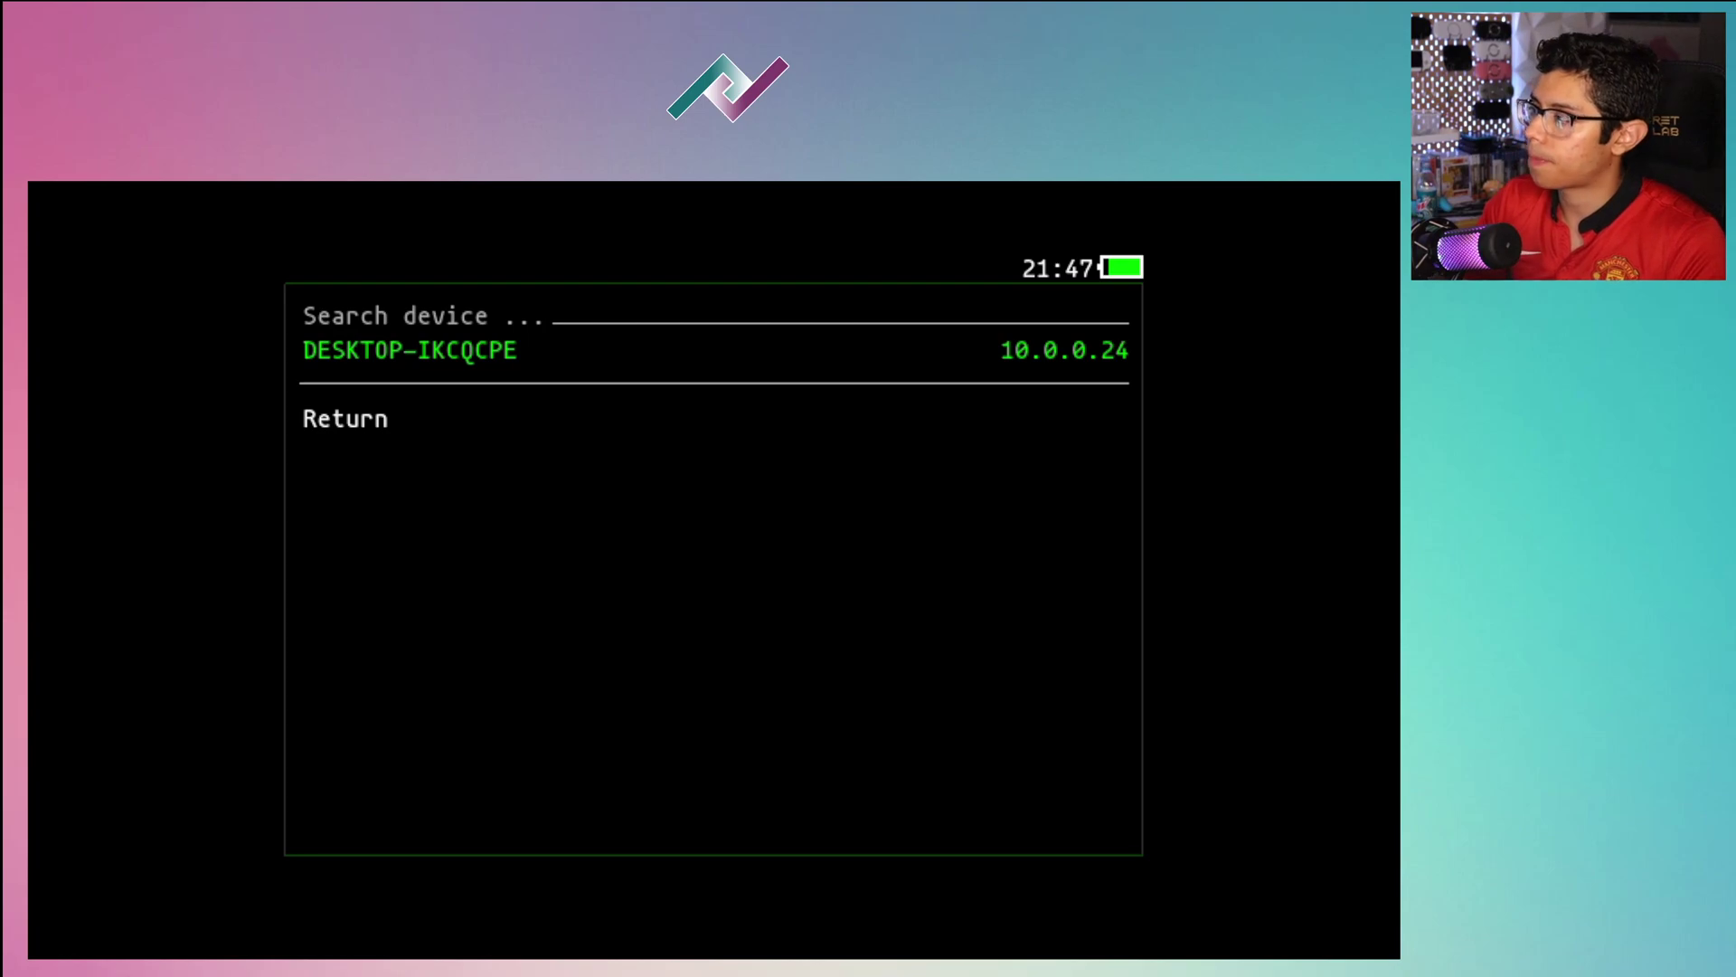
key(Return)
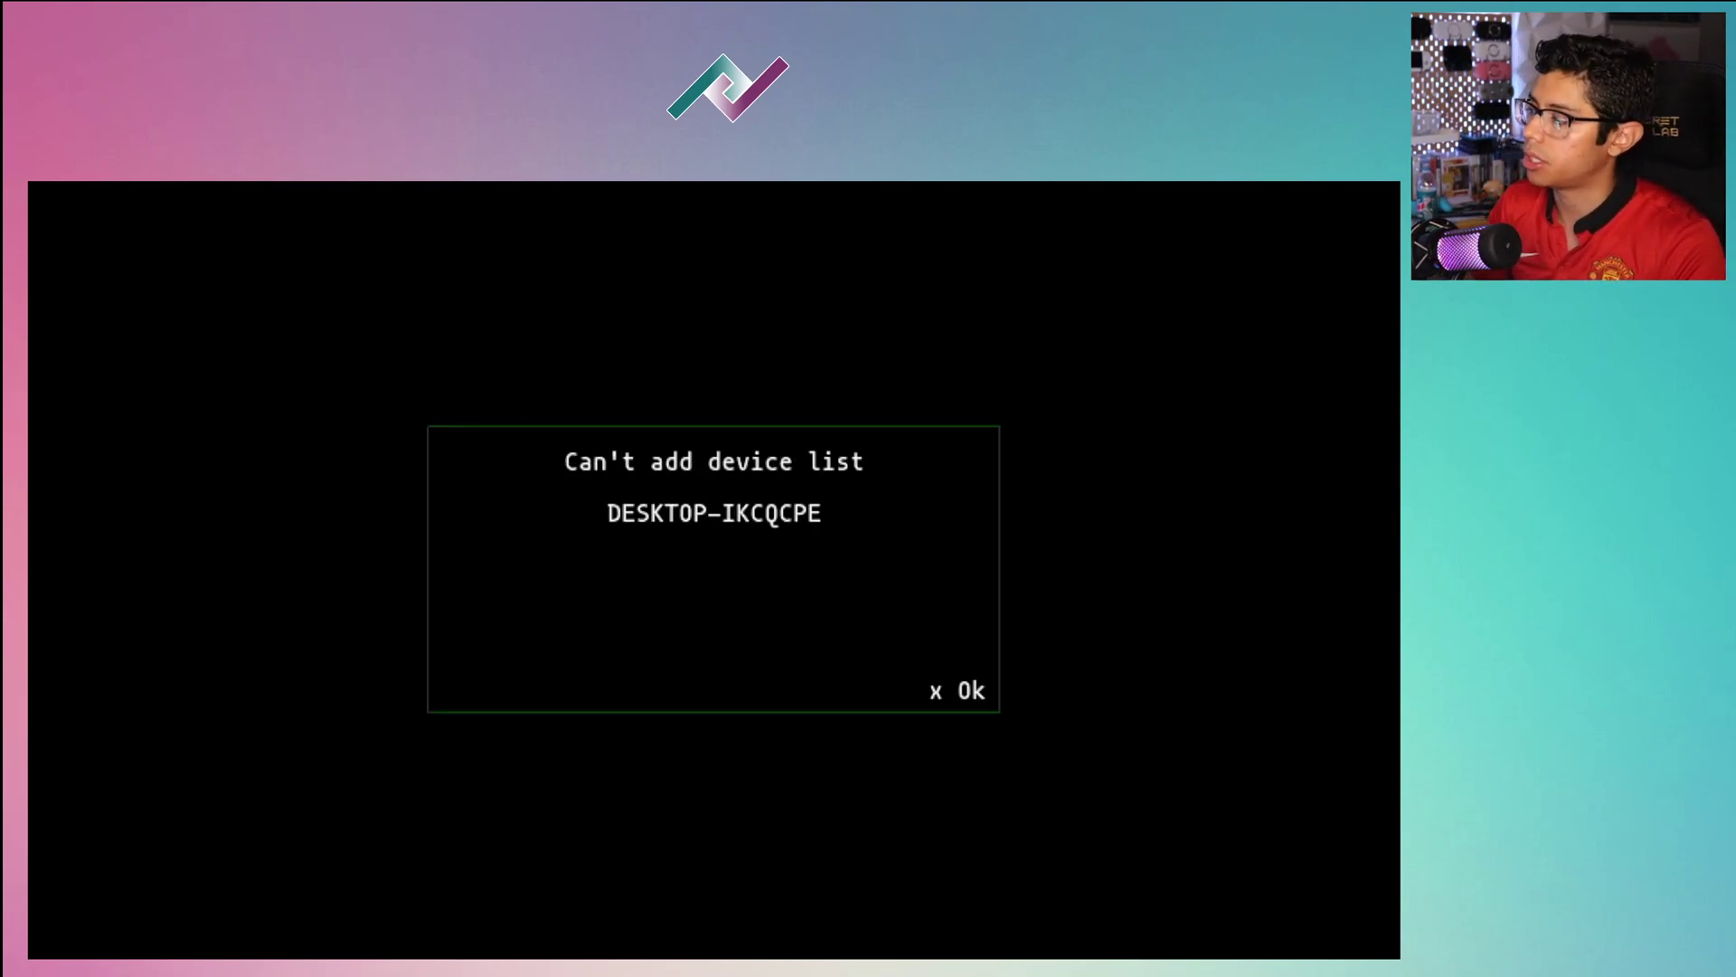
key(x)
key(Down)
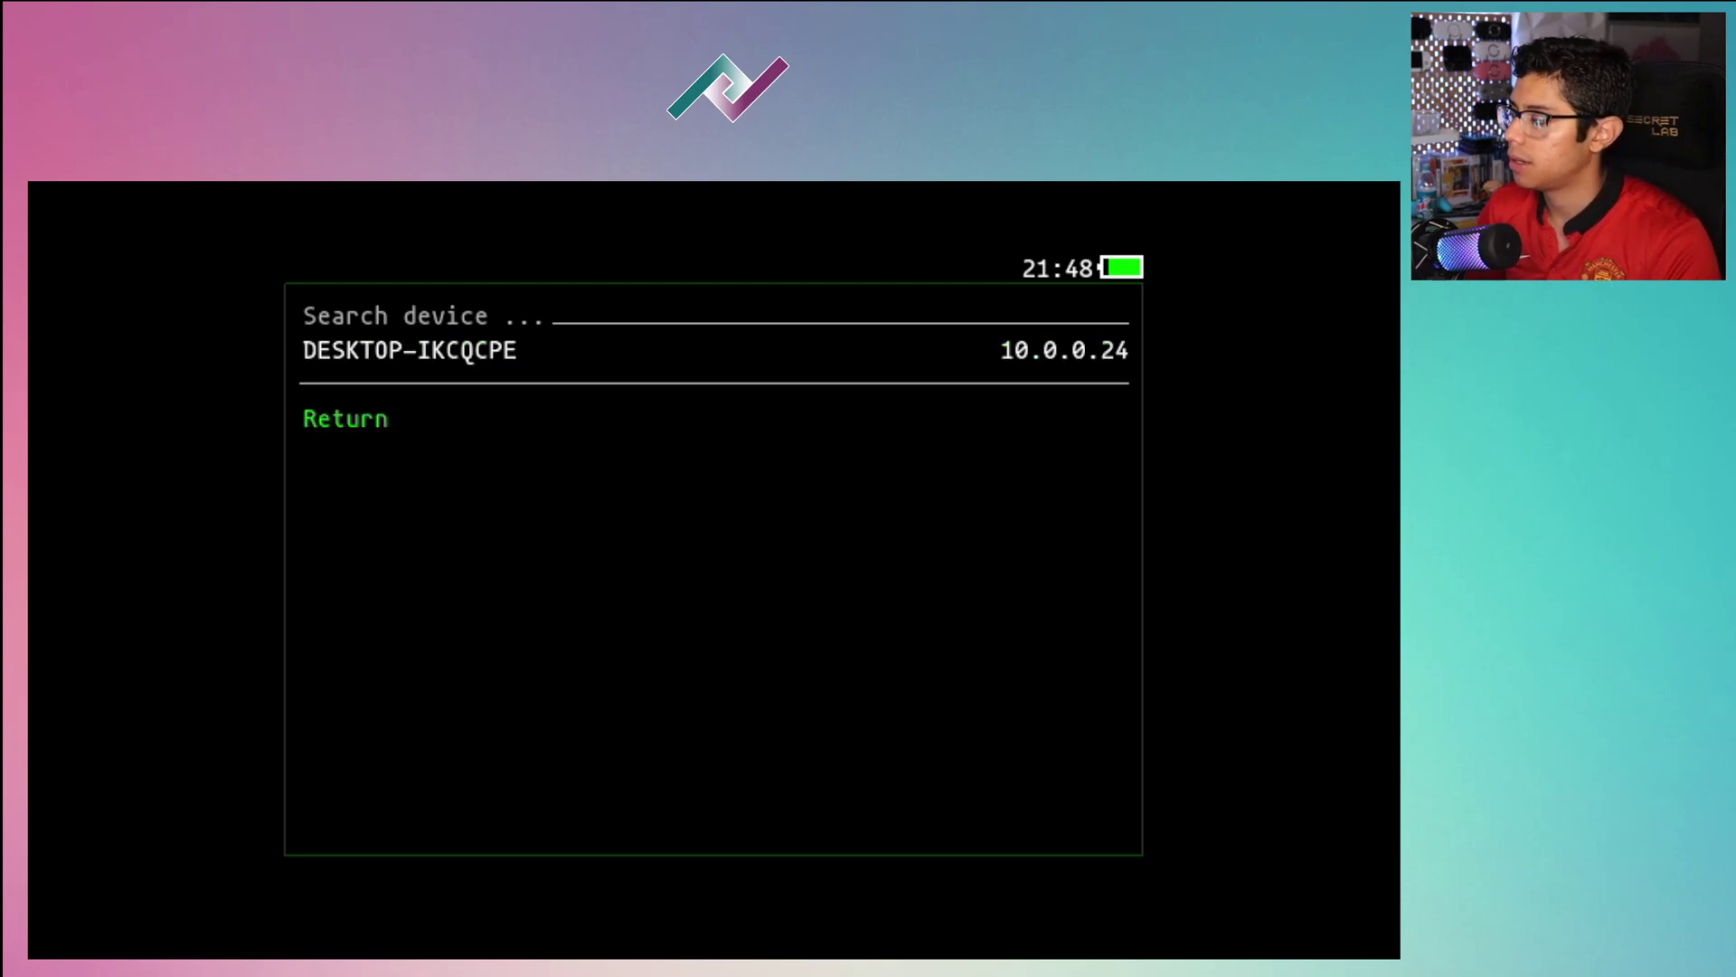
key(x)
- Resume the connection to 10.0.0.24 and resume streaming World of Warcraft: Legion
key(Down)
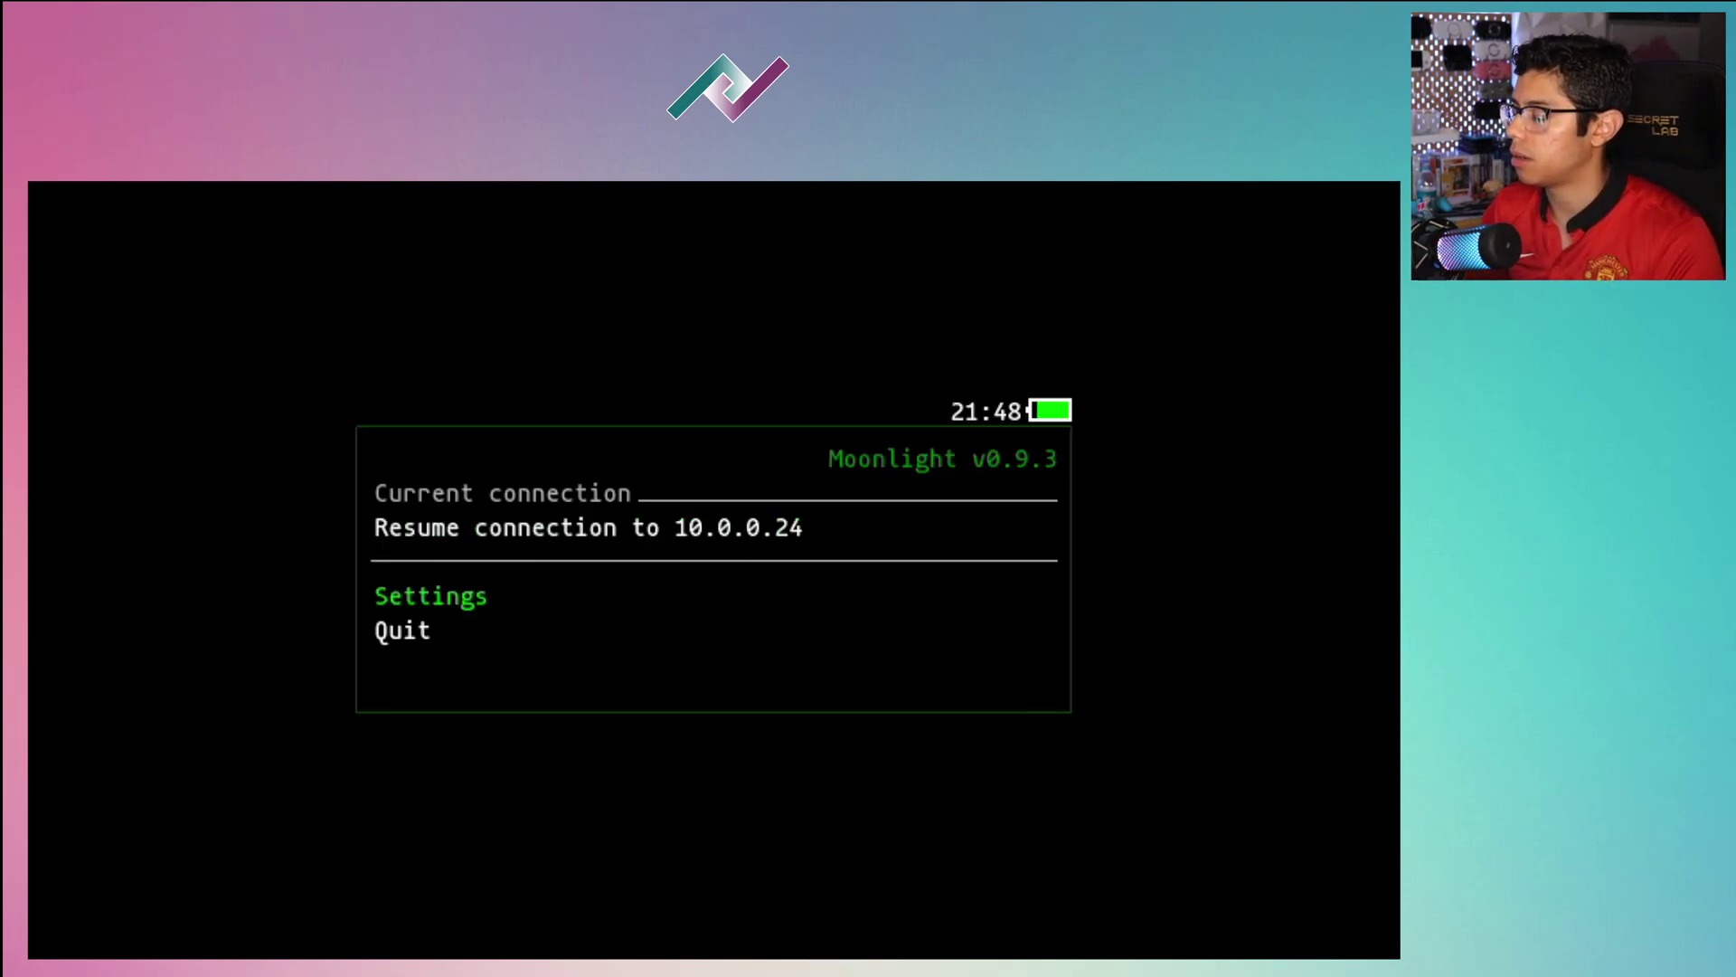
key(Up)
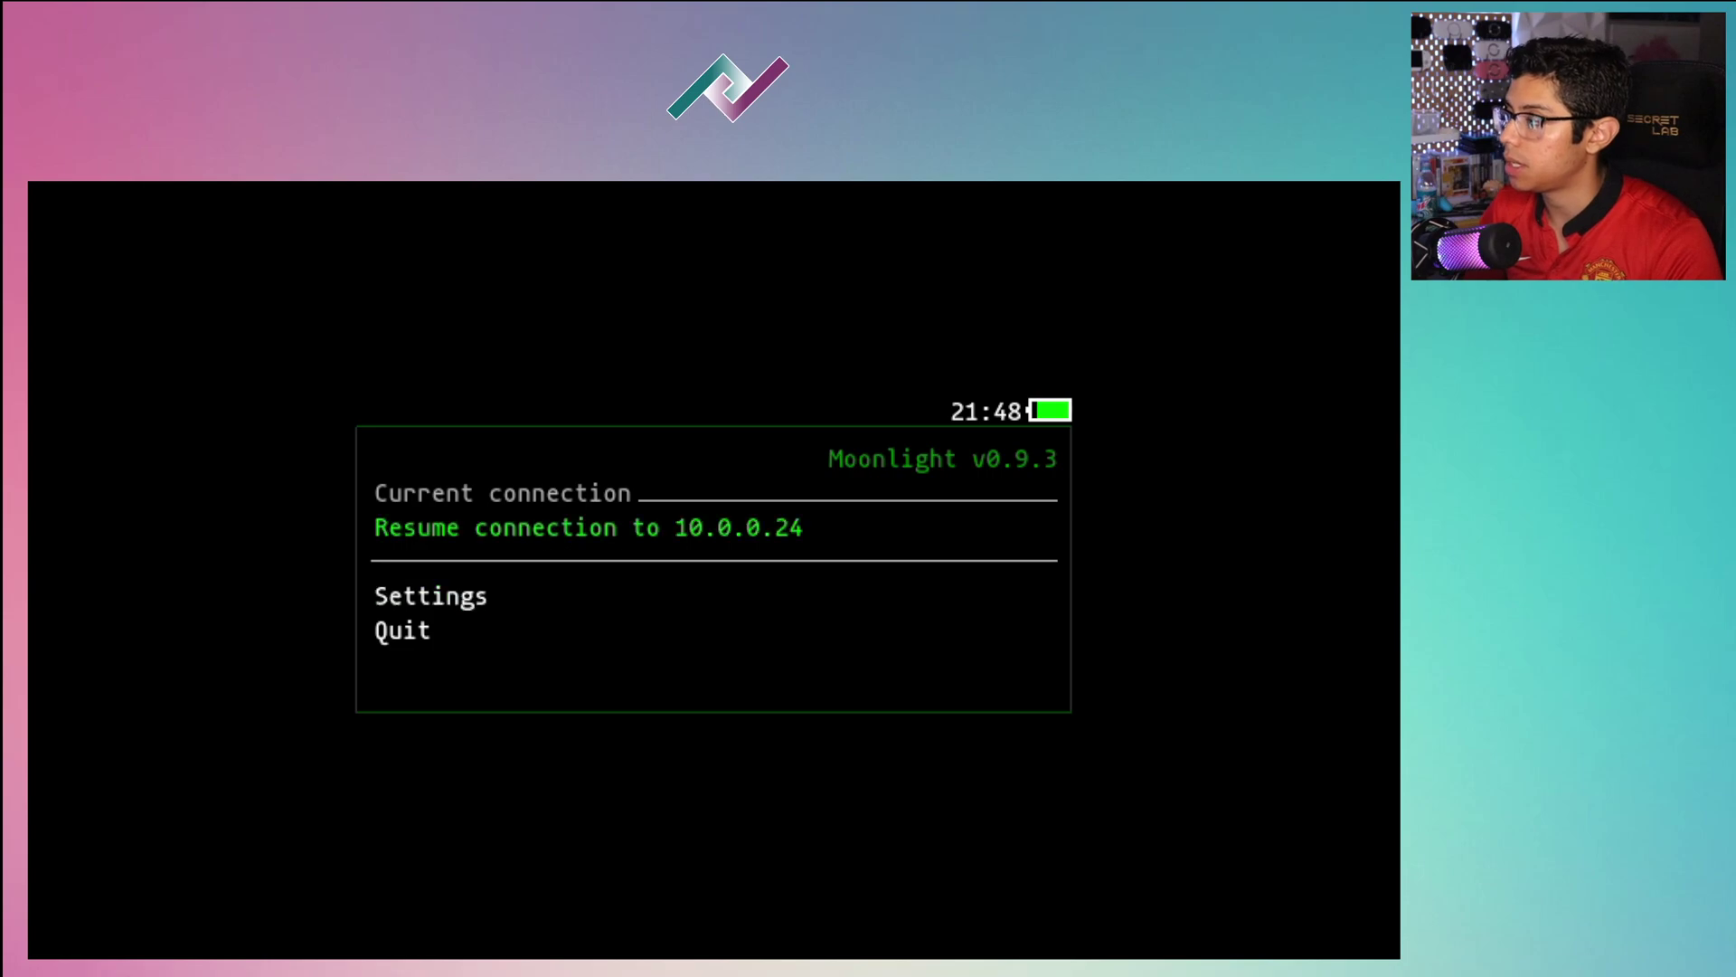
key(Return)
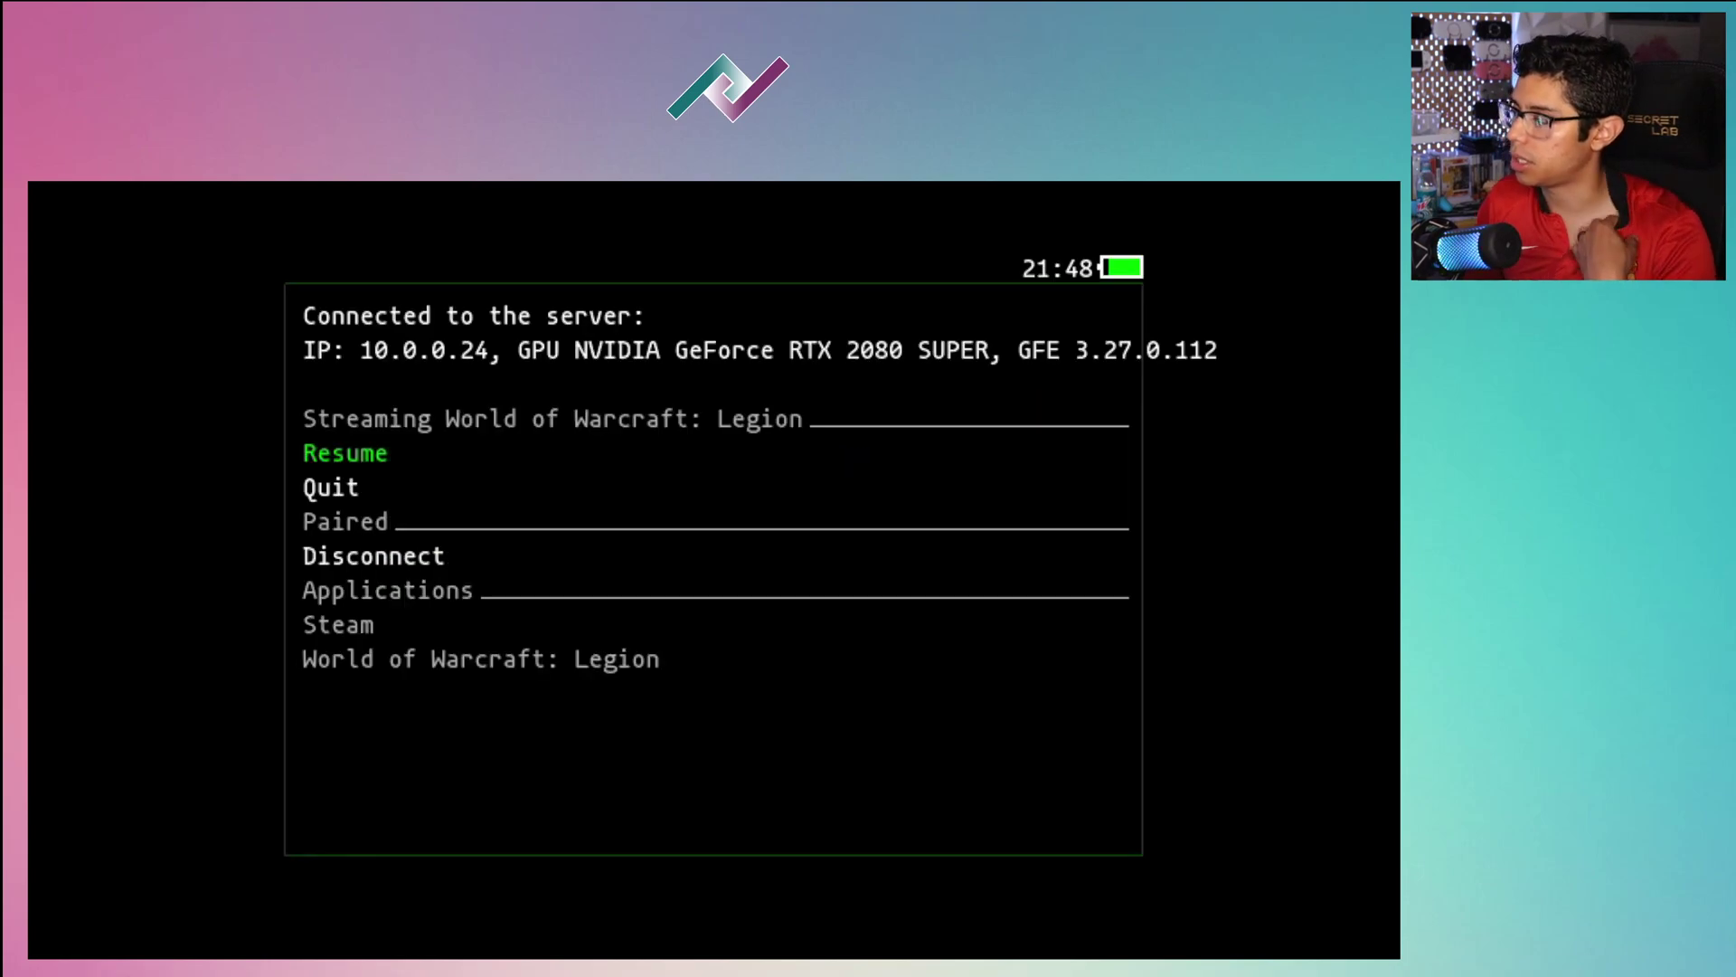
key(Return)
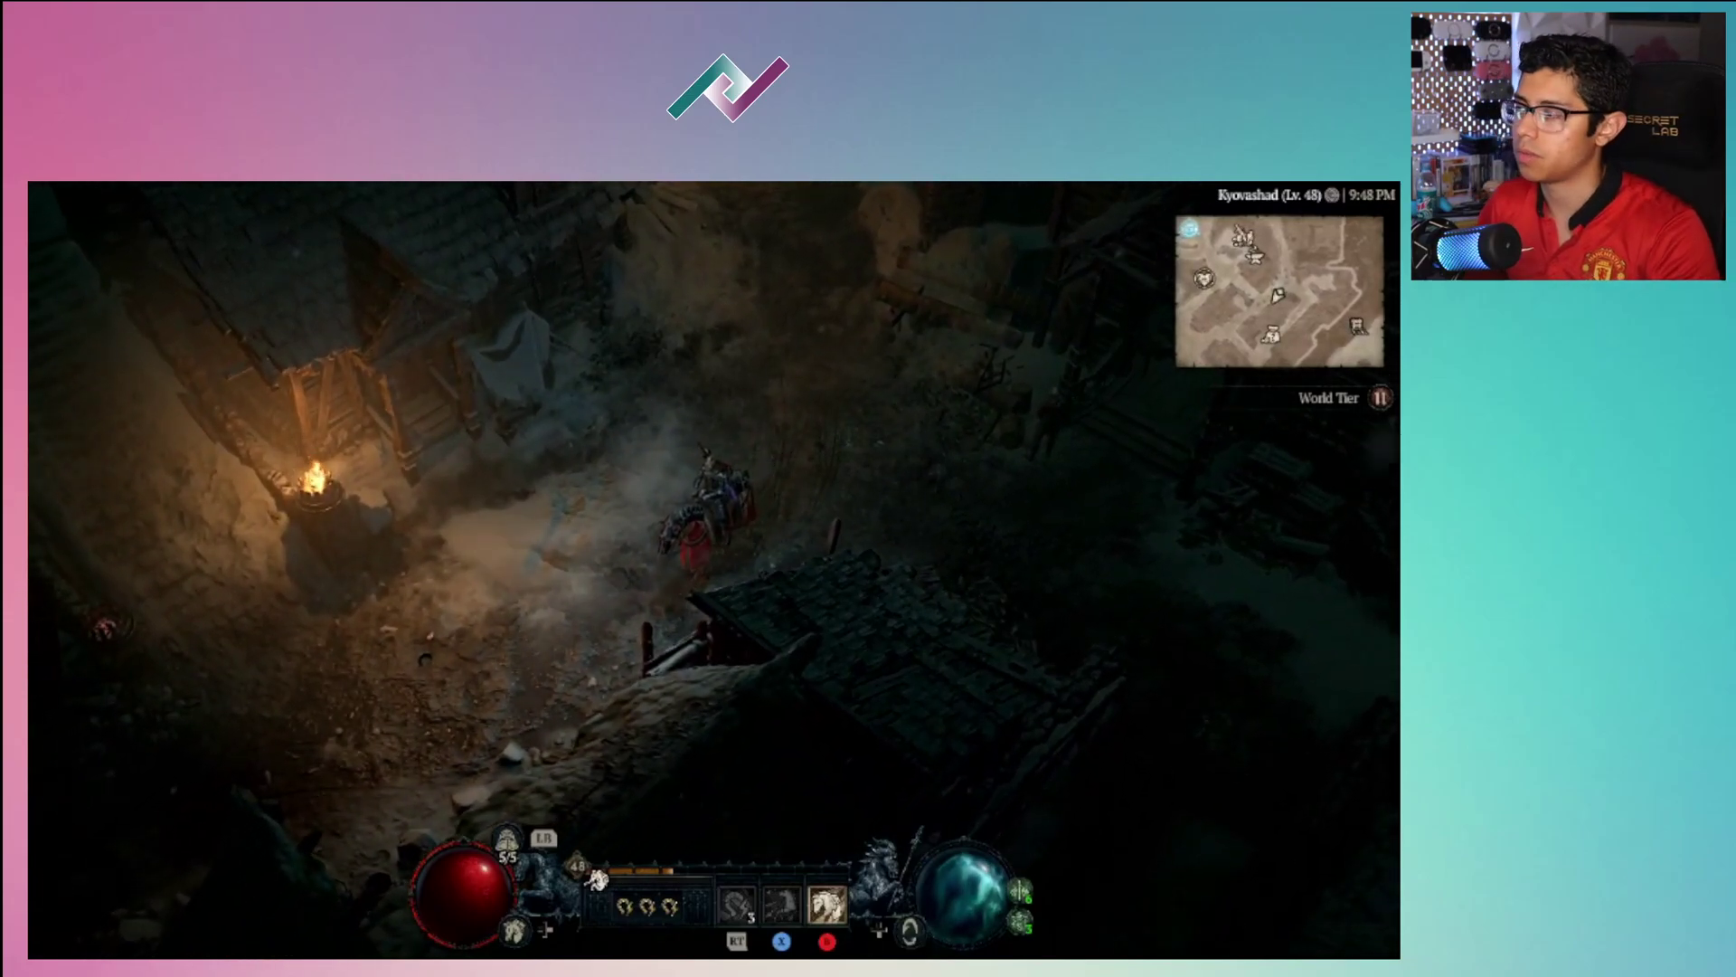
- Suspend the game stream to Moonlight's live area page and continue it
key(super)
key(Left)
key(Right)
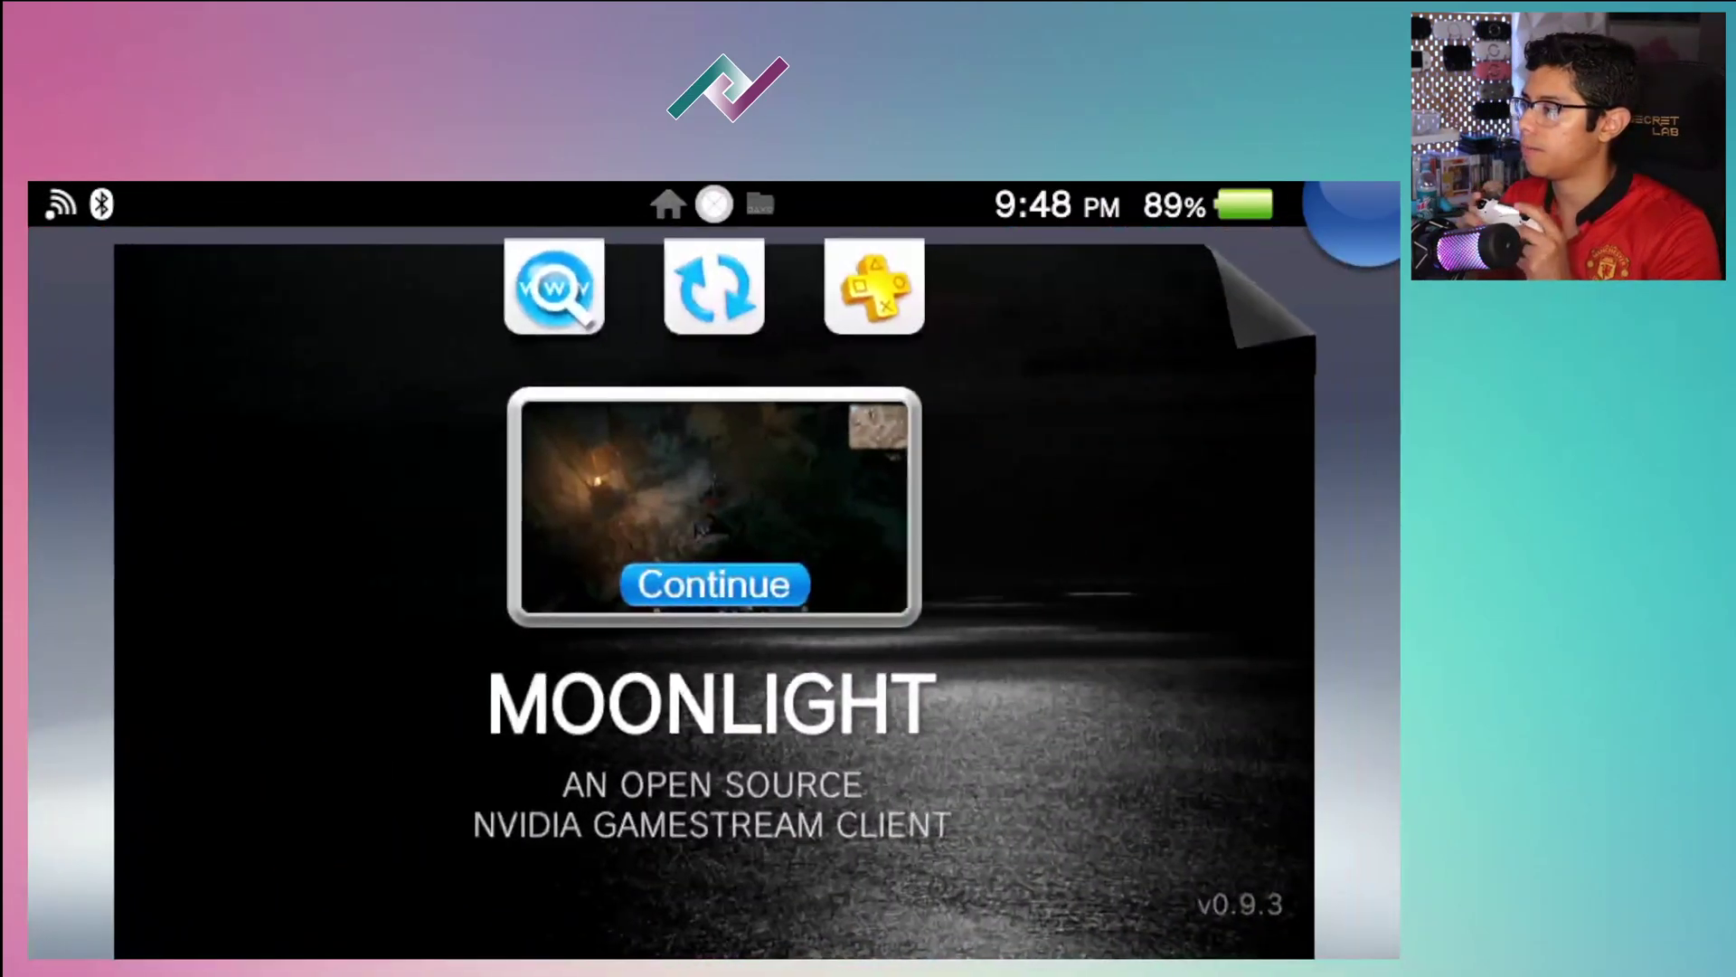
key(Return)
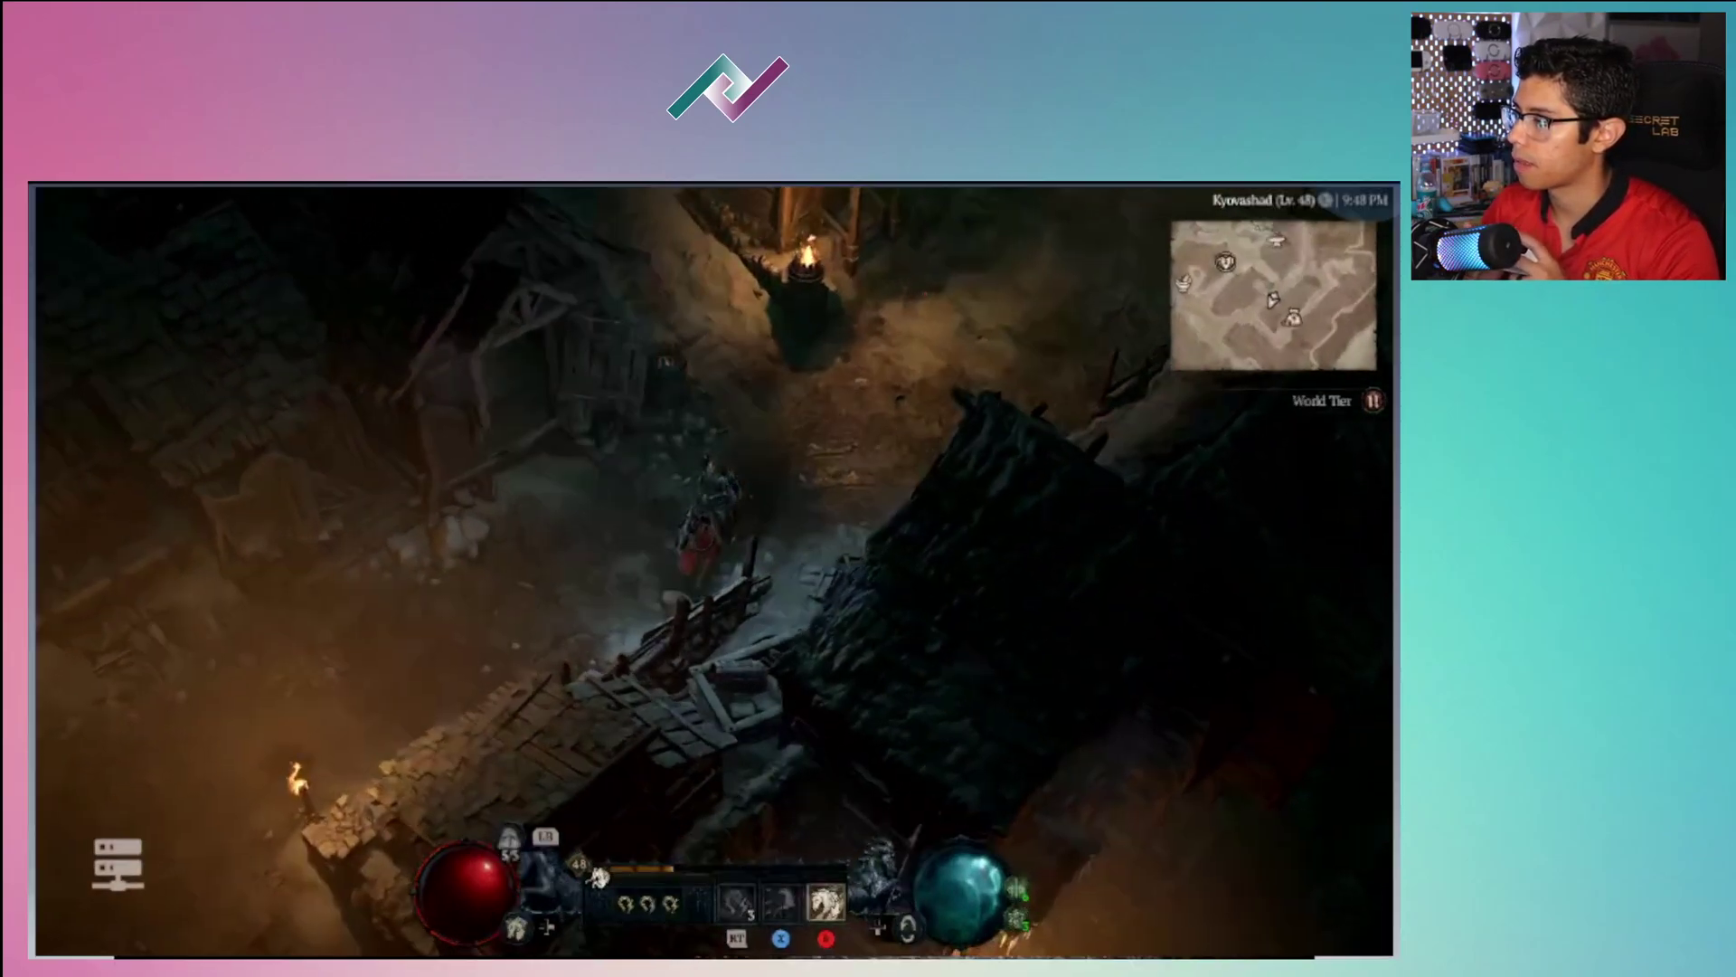
key(super)
key(Return)
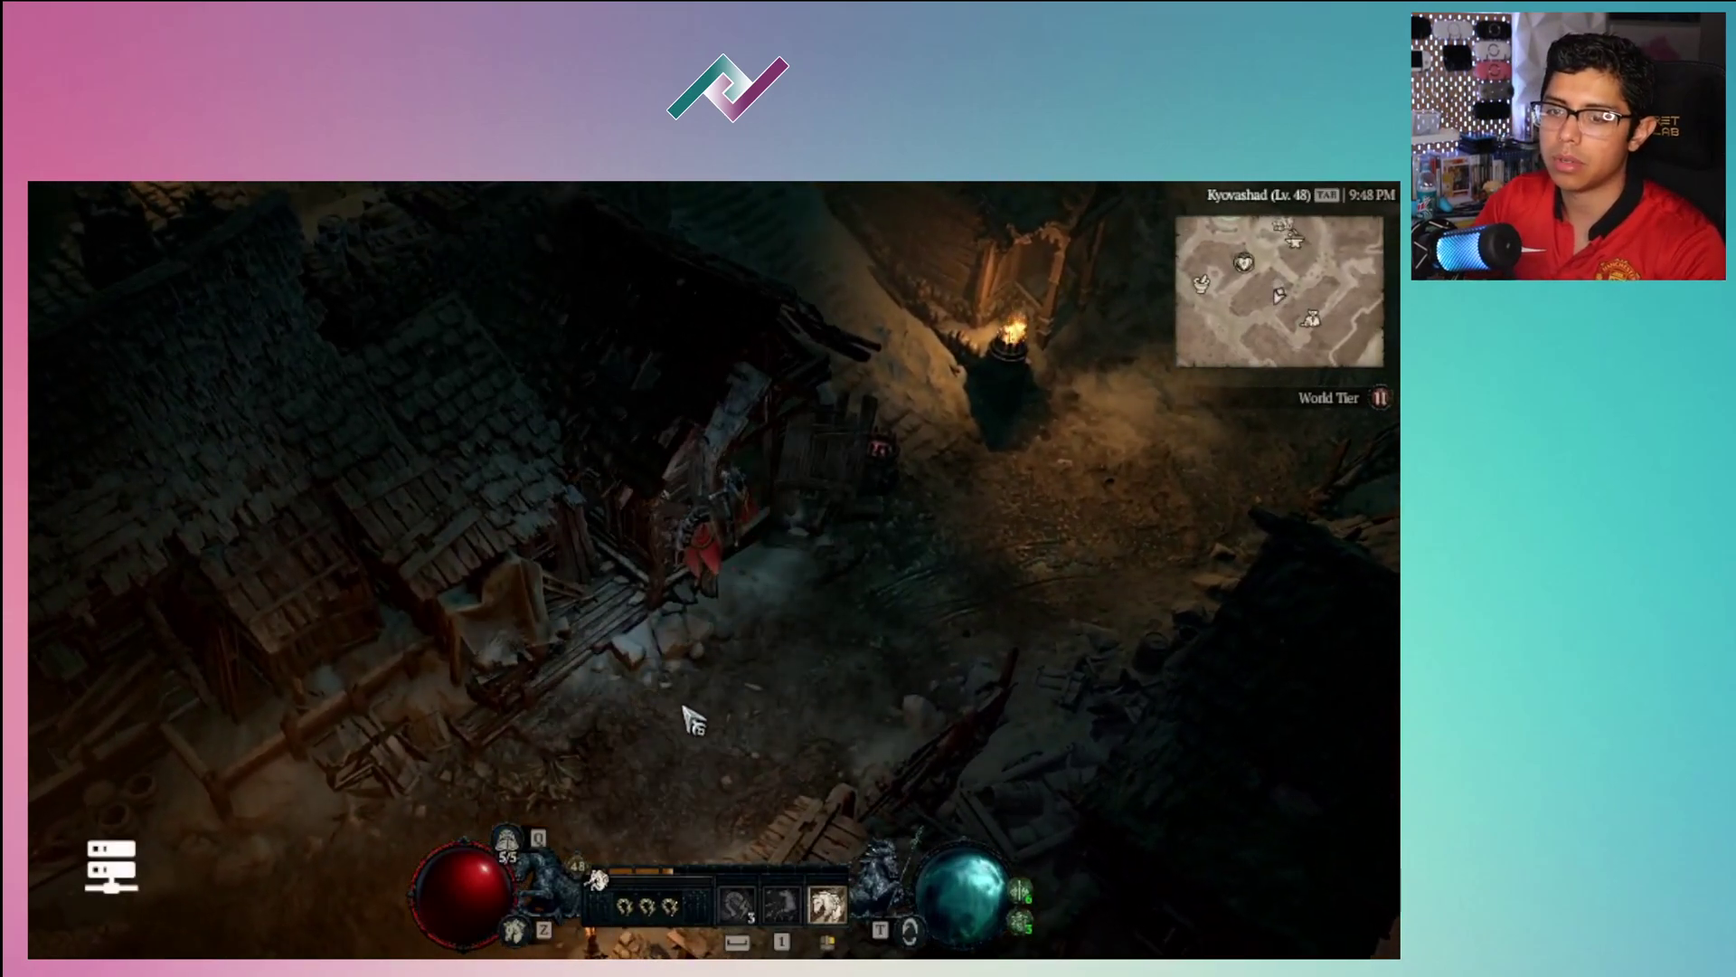
- Leave the streamed game and show the PC's Windows desktop
key(Escape)
key(Escape)
key(super+d)
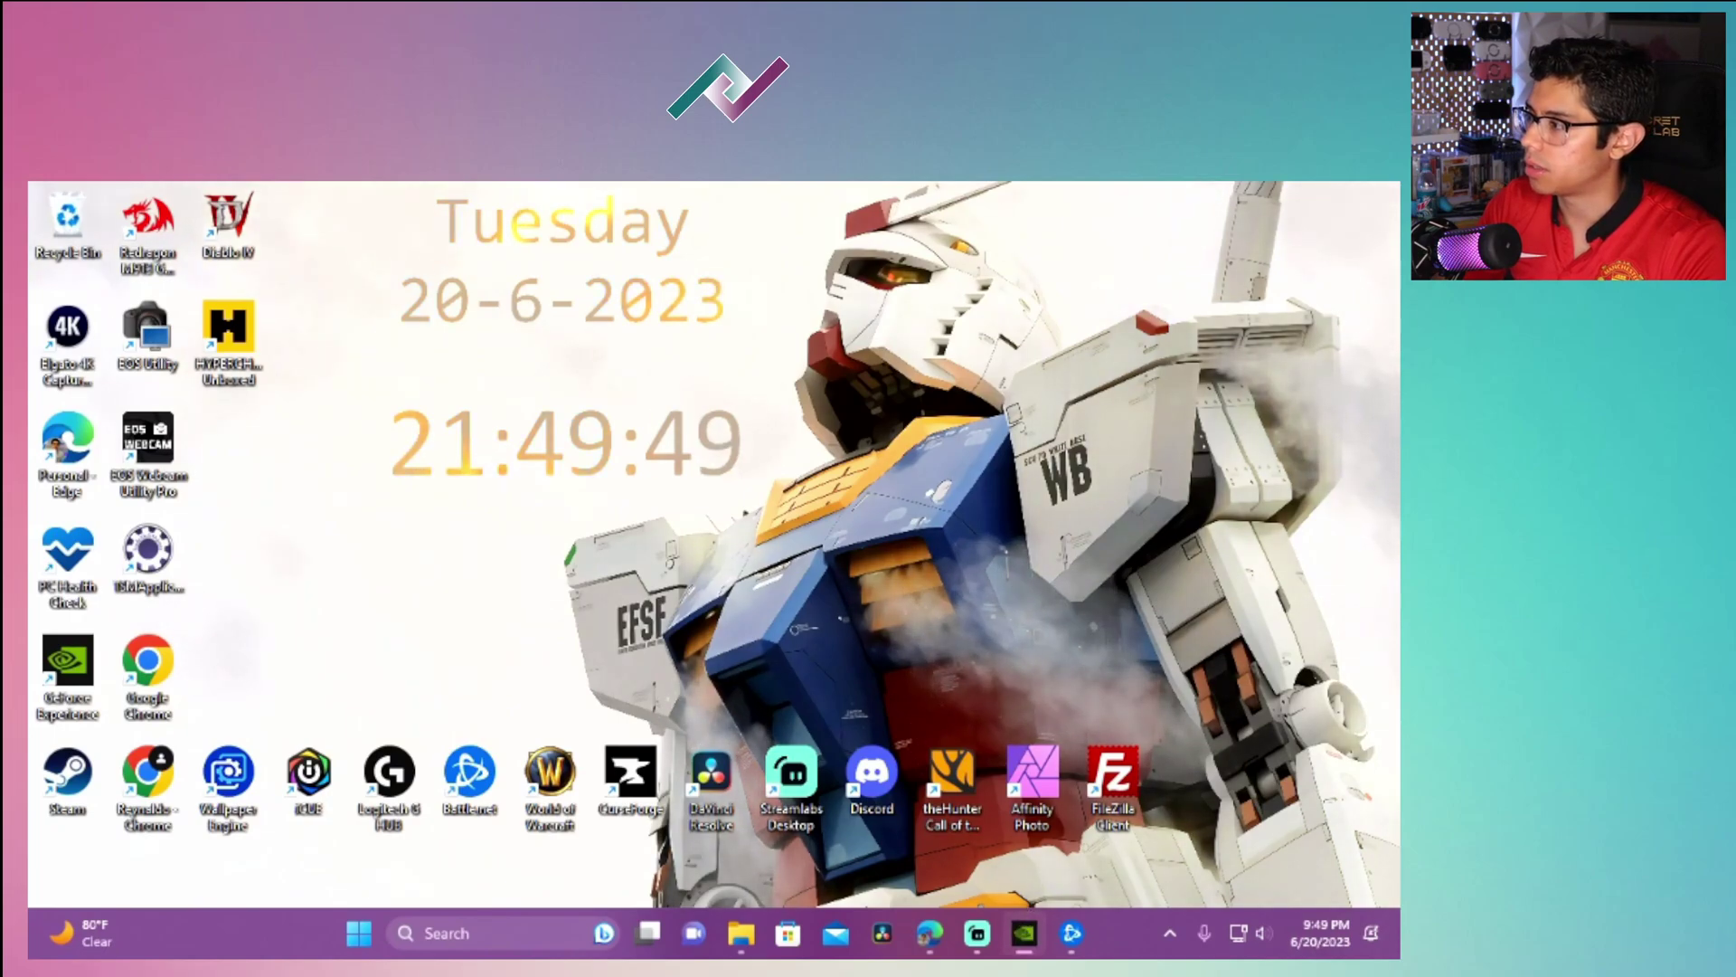
- Switch to GeForce Experience, check the SHIELD GameStream settings and the games library, and close the window
click(1024, 932)
drag(446, 581, 223, 206)
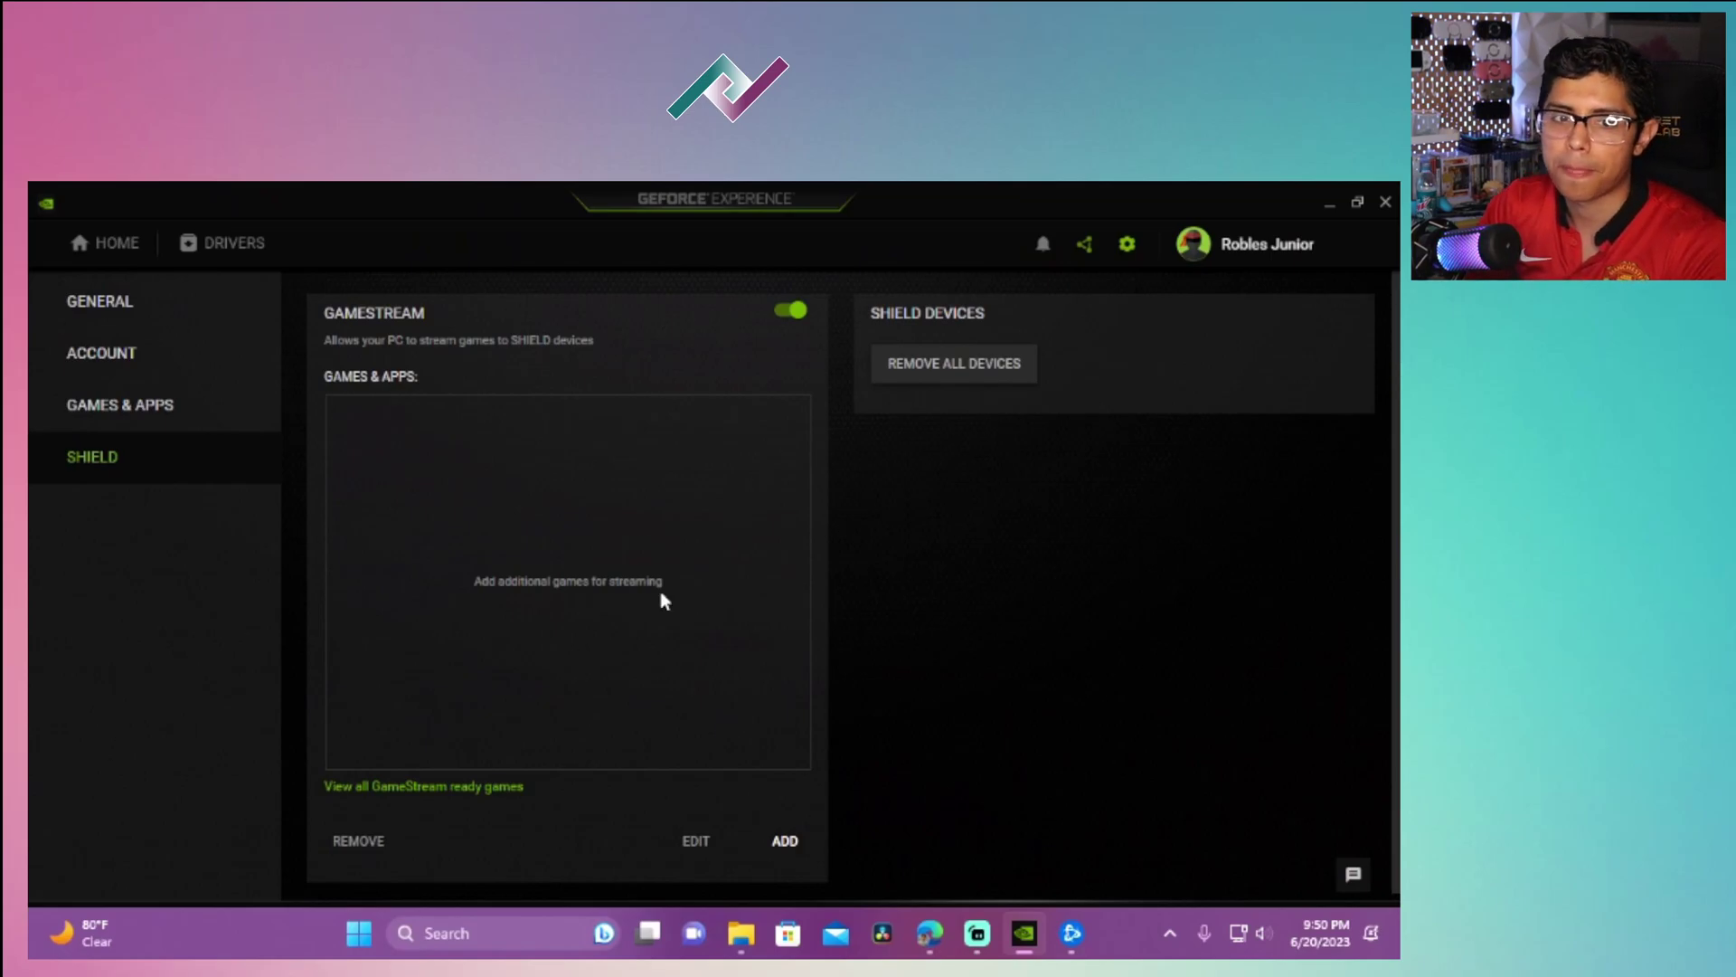
click(115, 243)
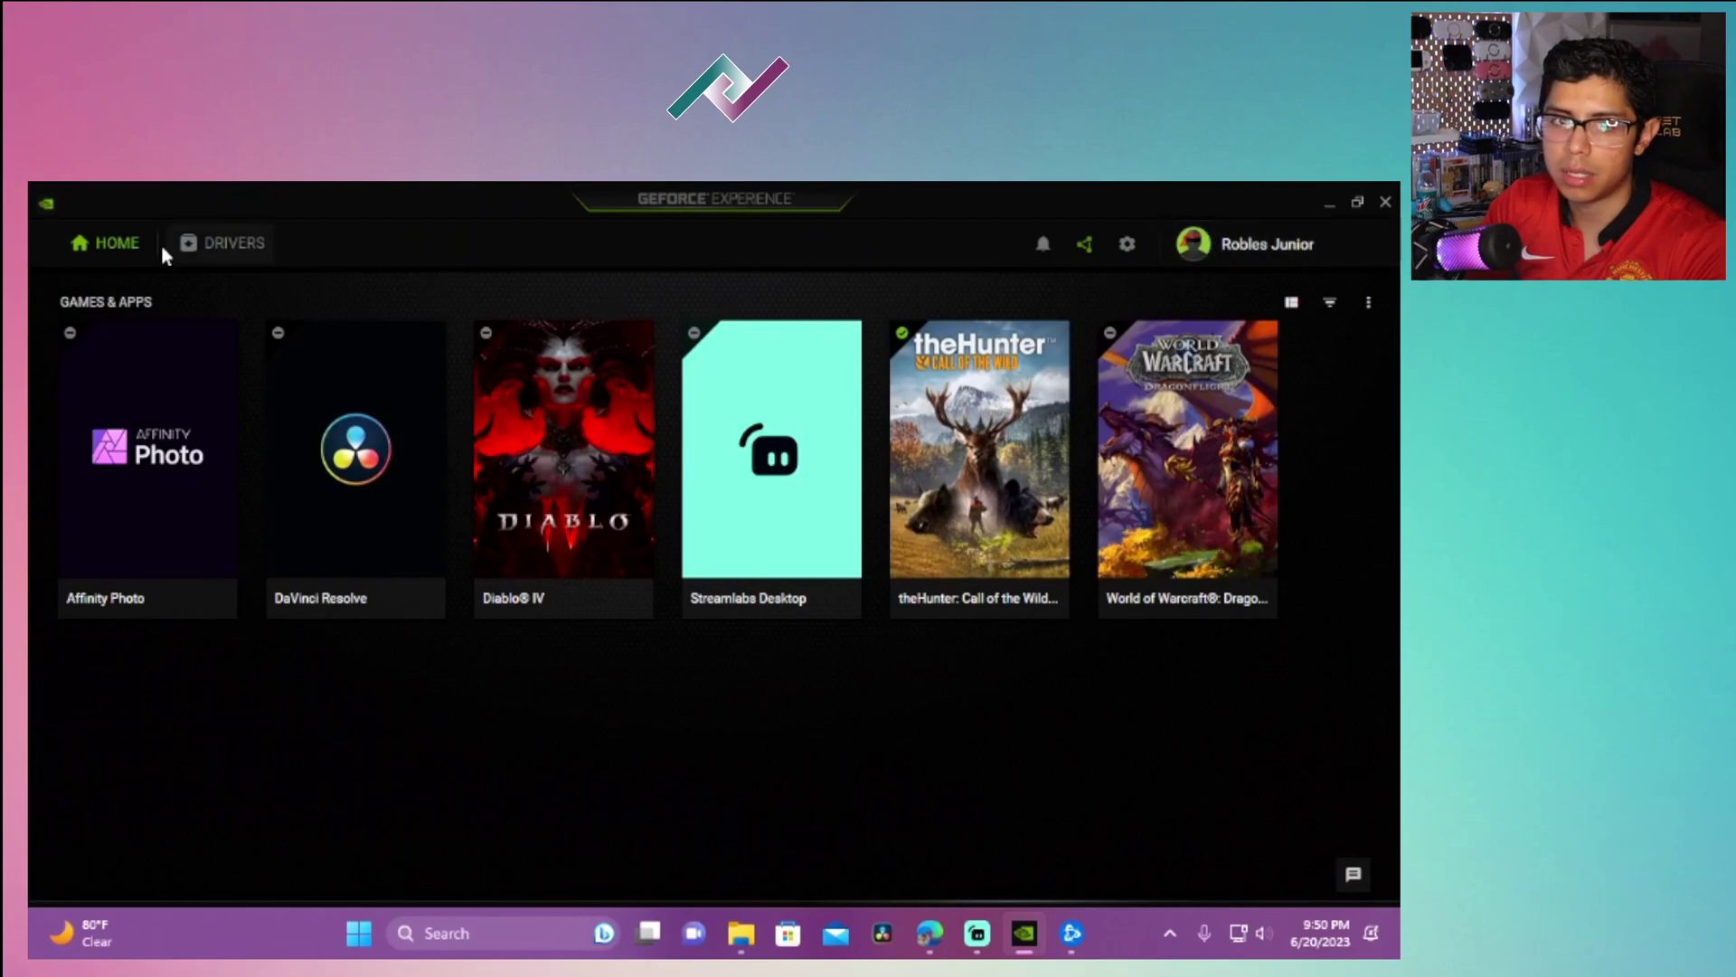
click(1135, 250)
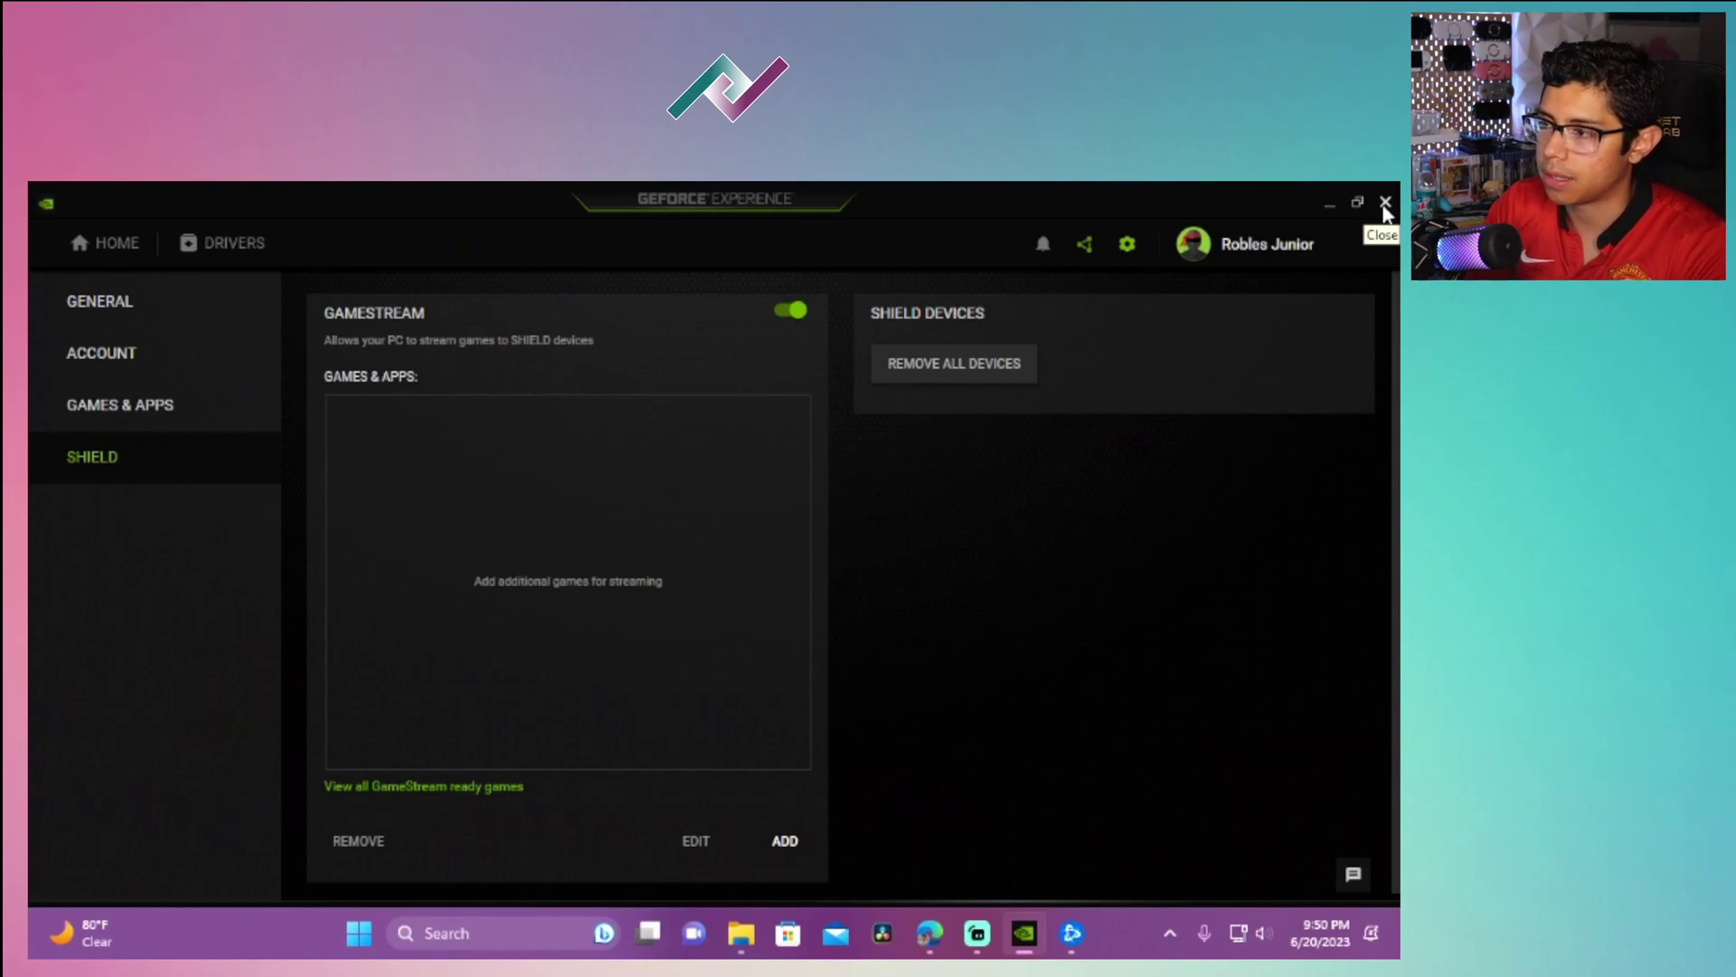
click(1383, 204)
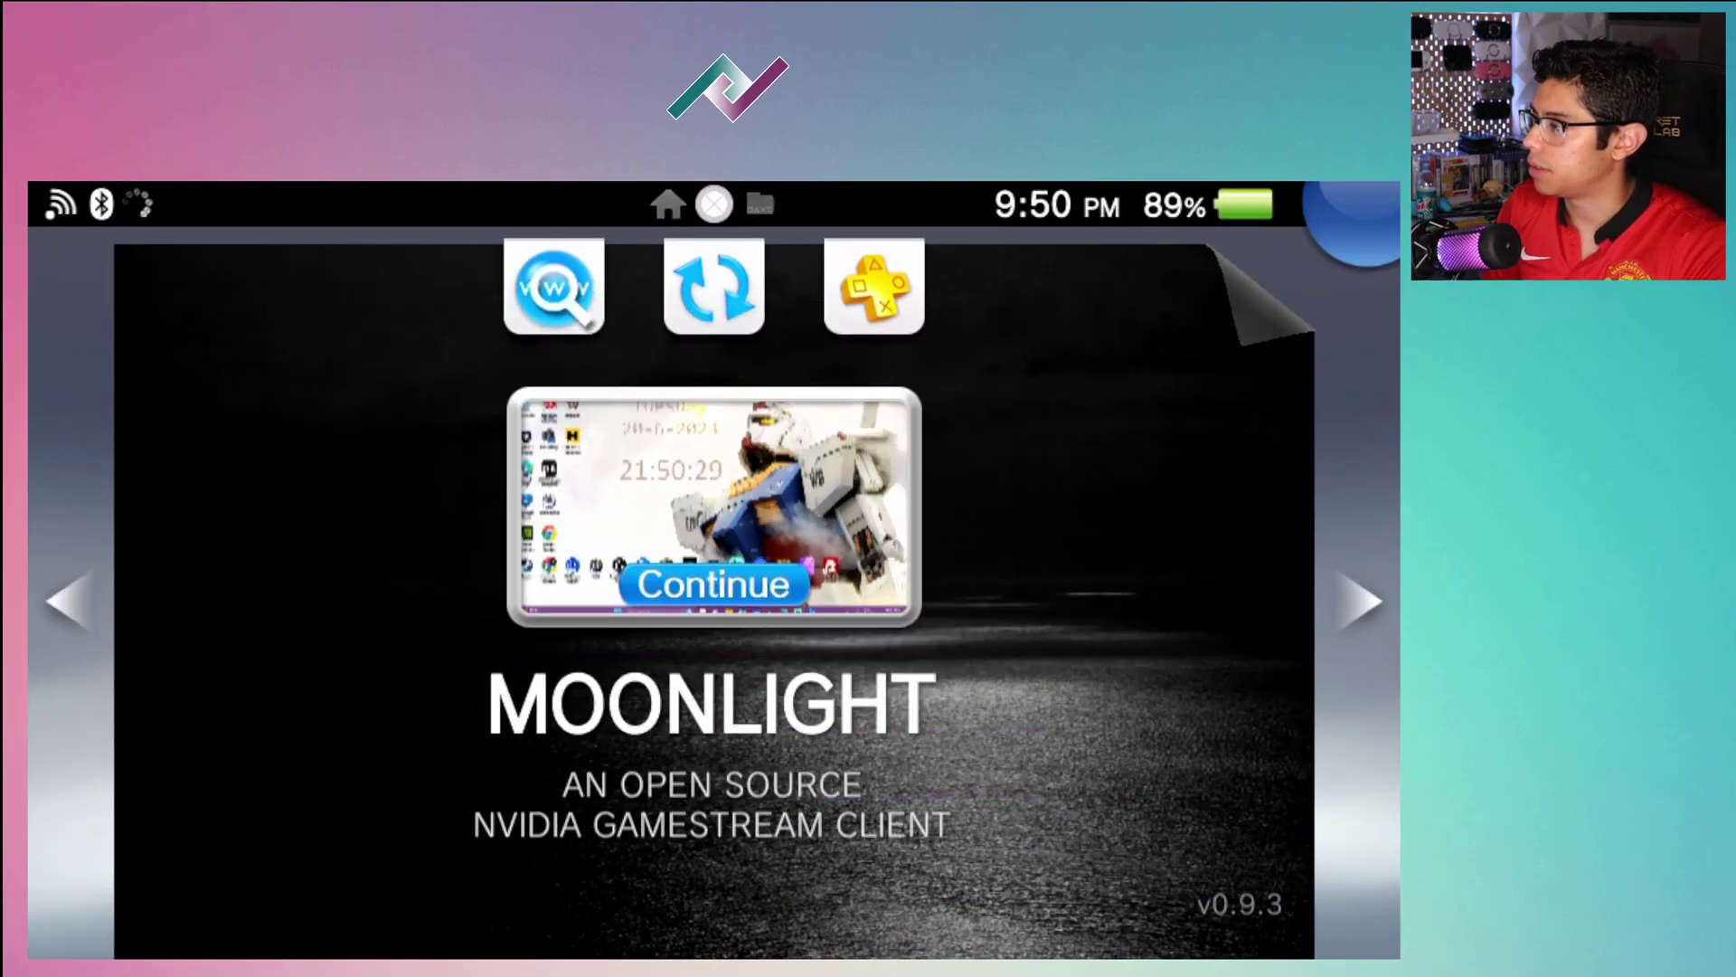
- Return to the PS Vita home screen and launch Moonlight again from the homebrew tools folder
key(Escape)
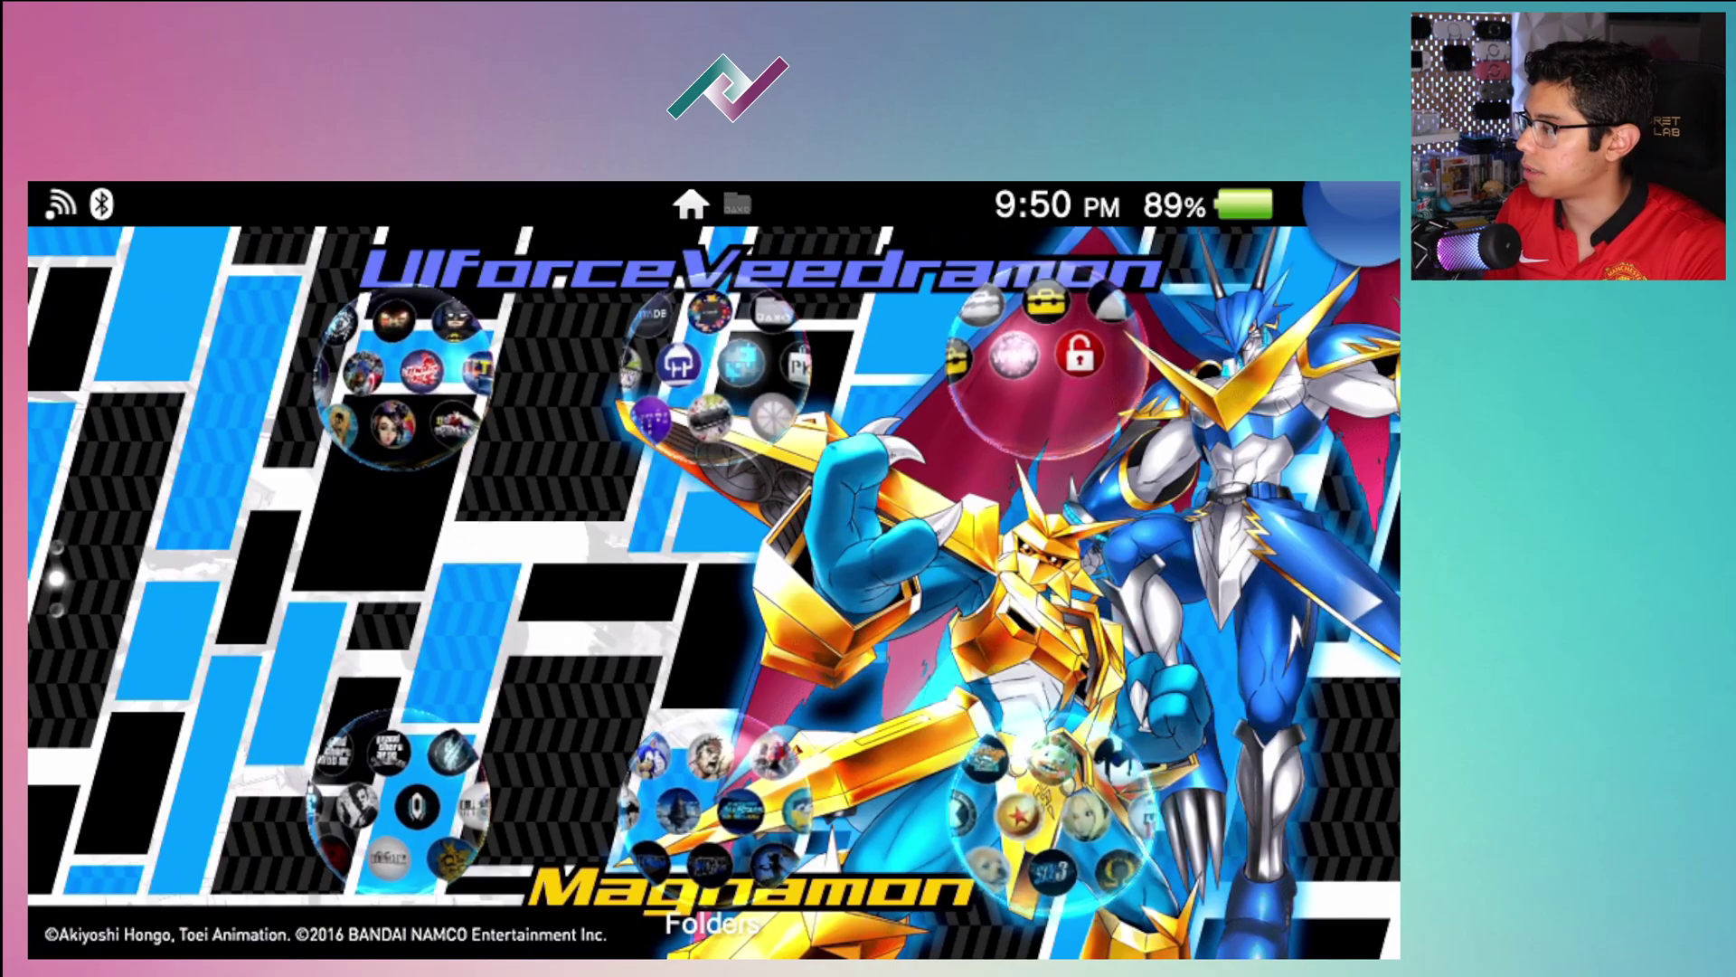
key(Return)
key(Right)
key(Down)
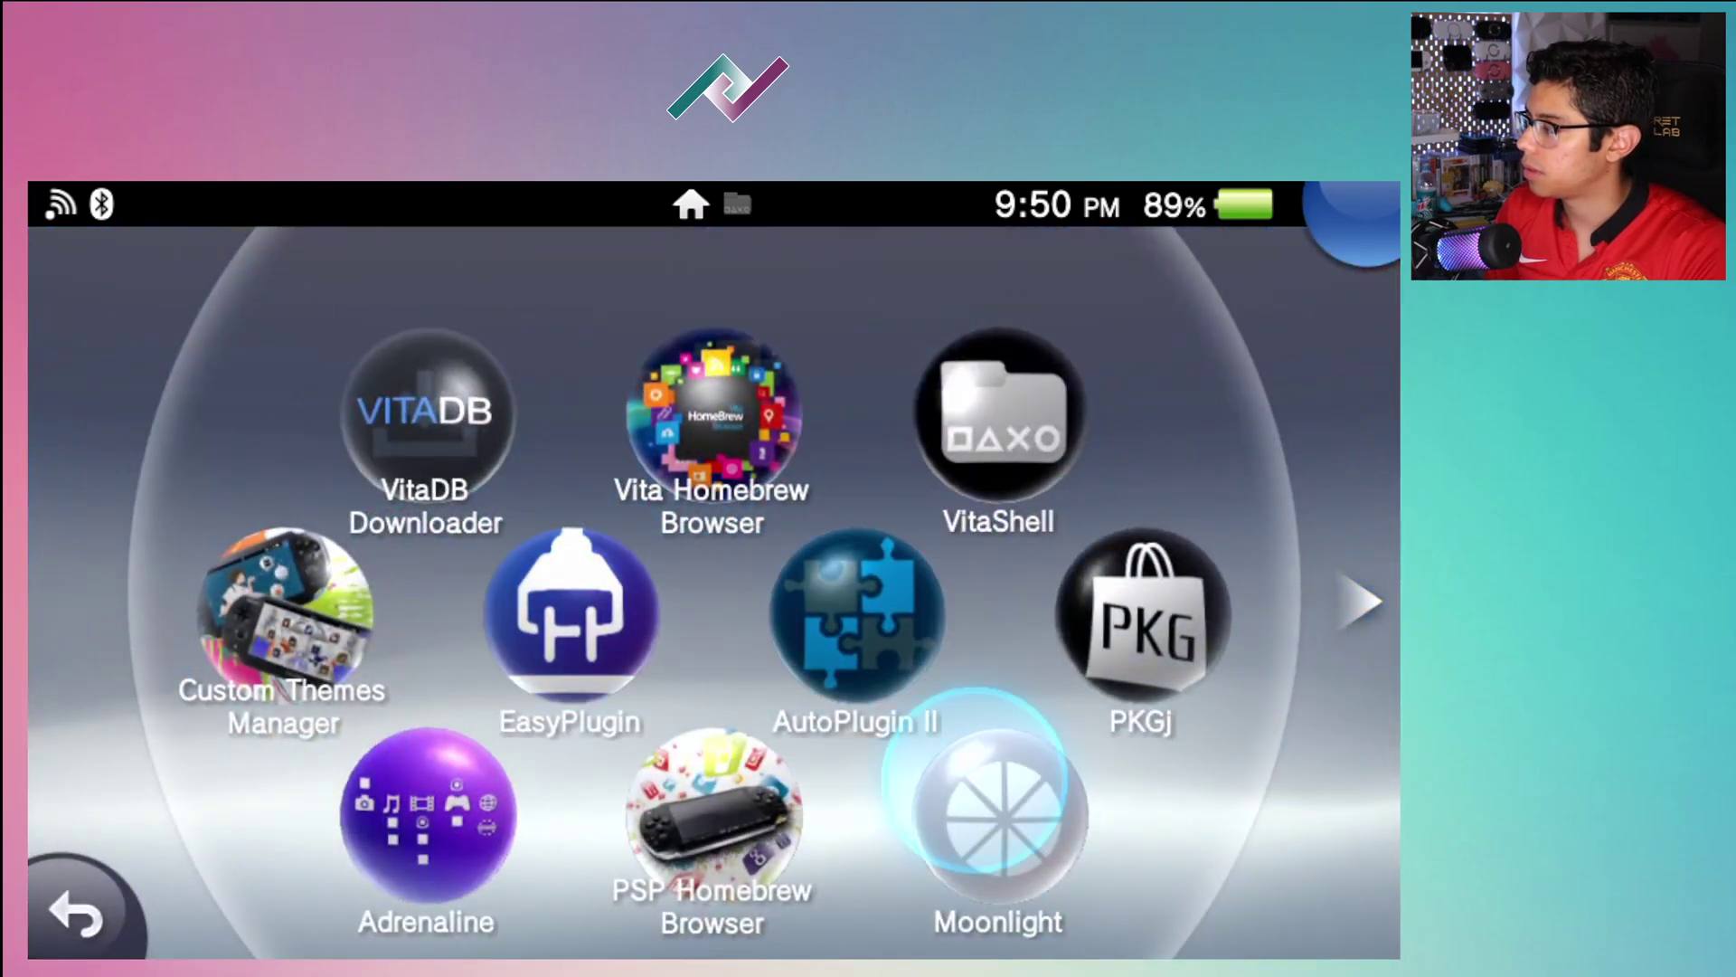
key(Up)
key(Down)
key(Return)
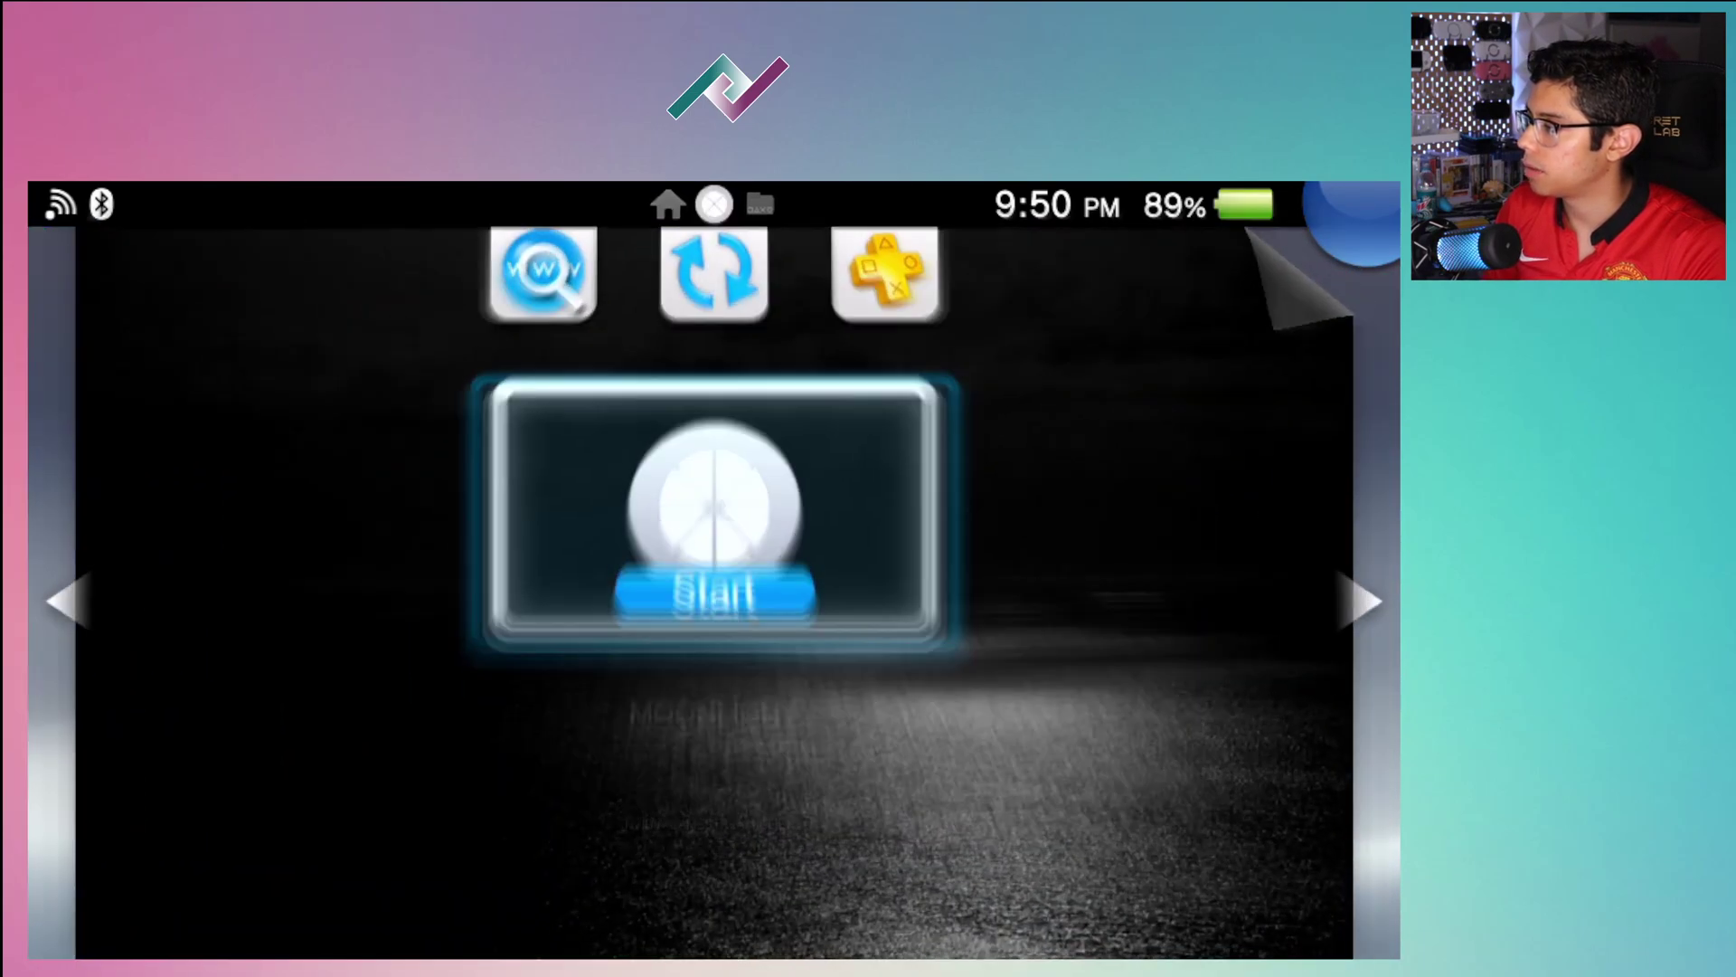
key(Return)
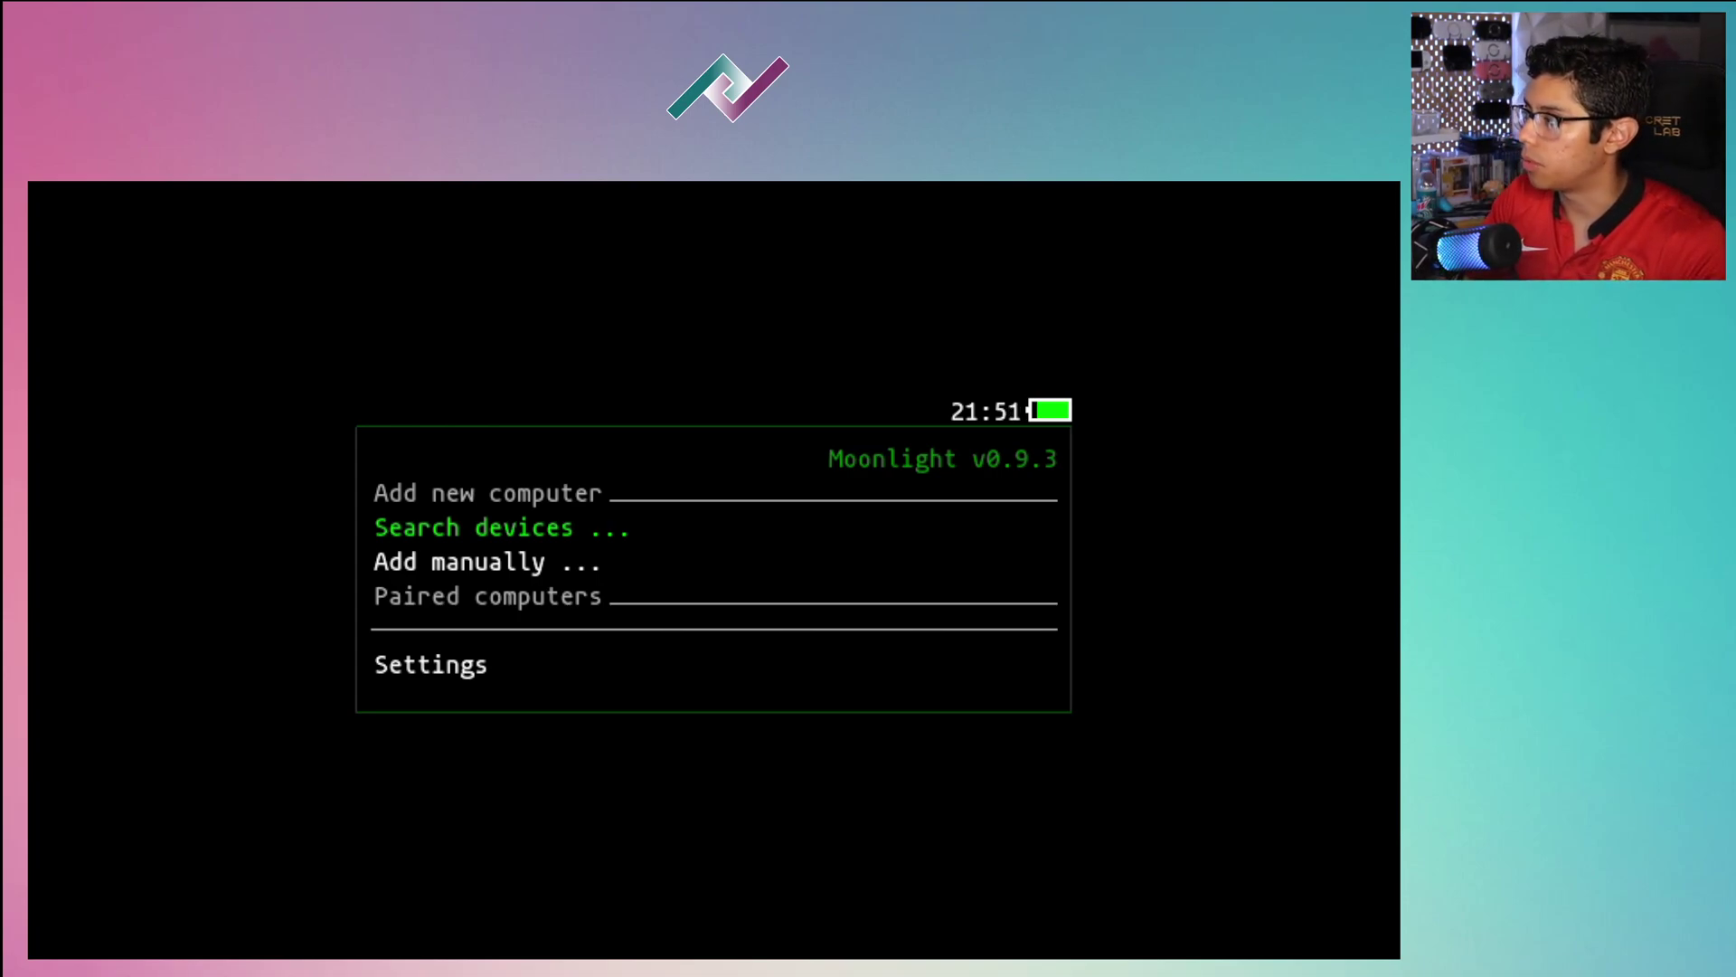
key(Down)
key(Up)
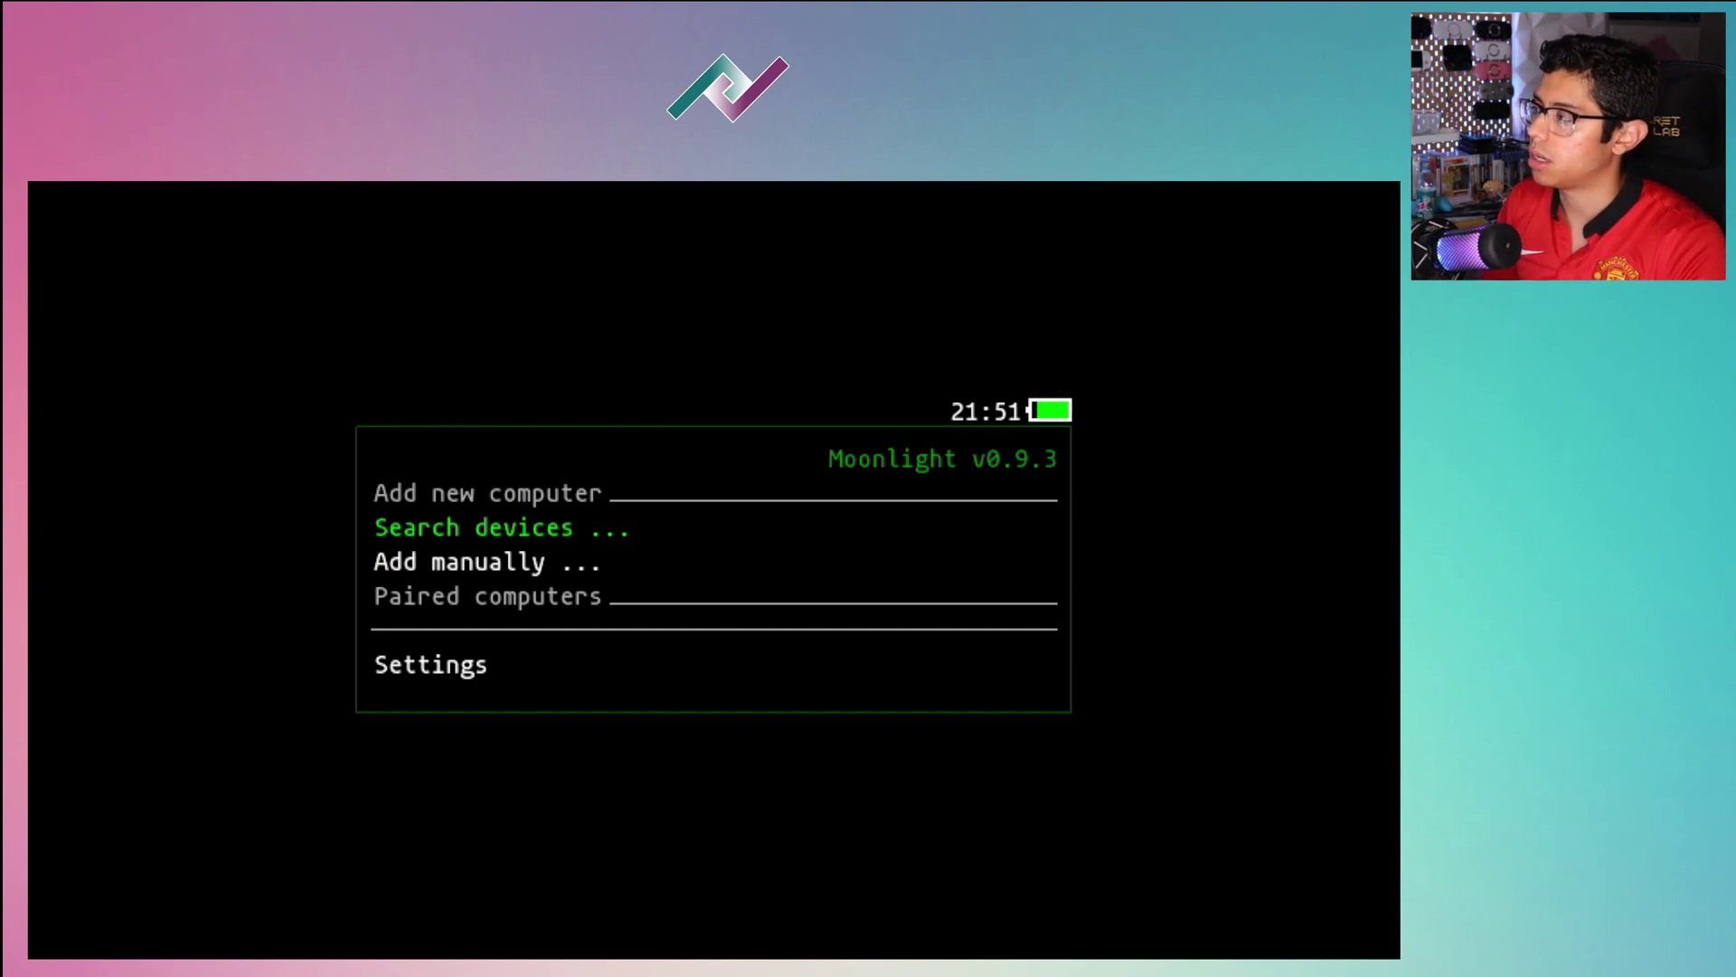
key(Down)
key(Up)
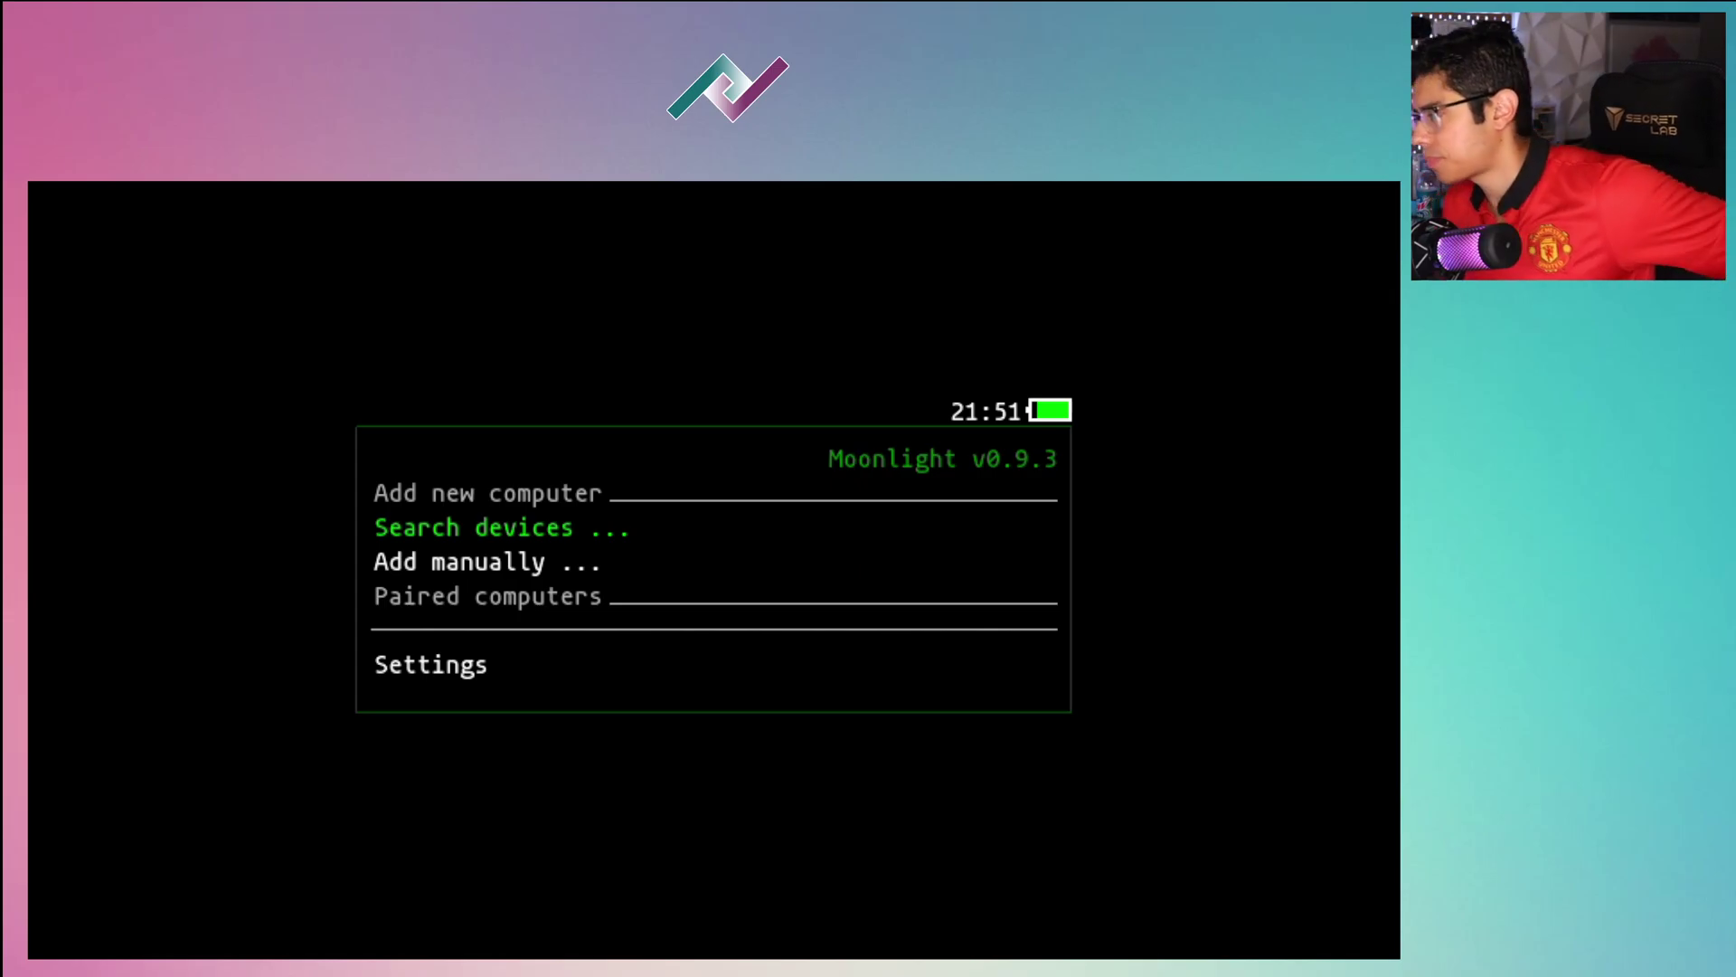
- Open Moonlight's settings and go to the stream resolution and FPS options
key(Down)
key(Down)
key(Down)
key(Up)
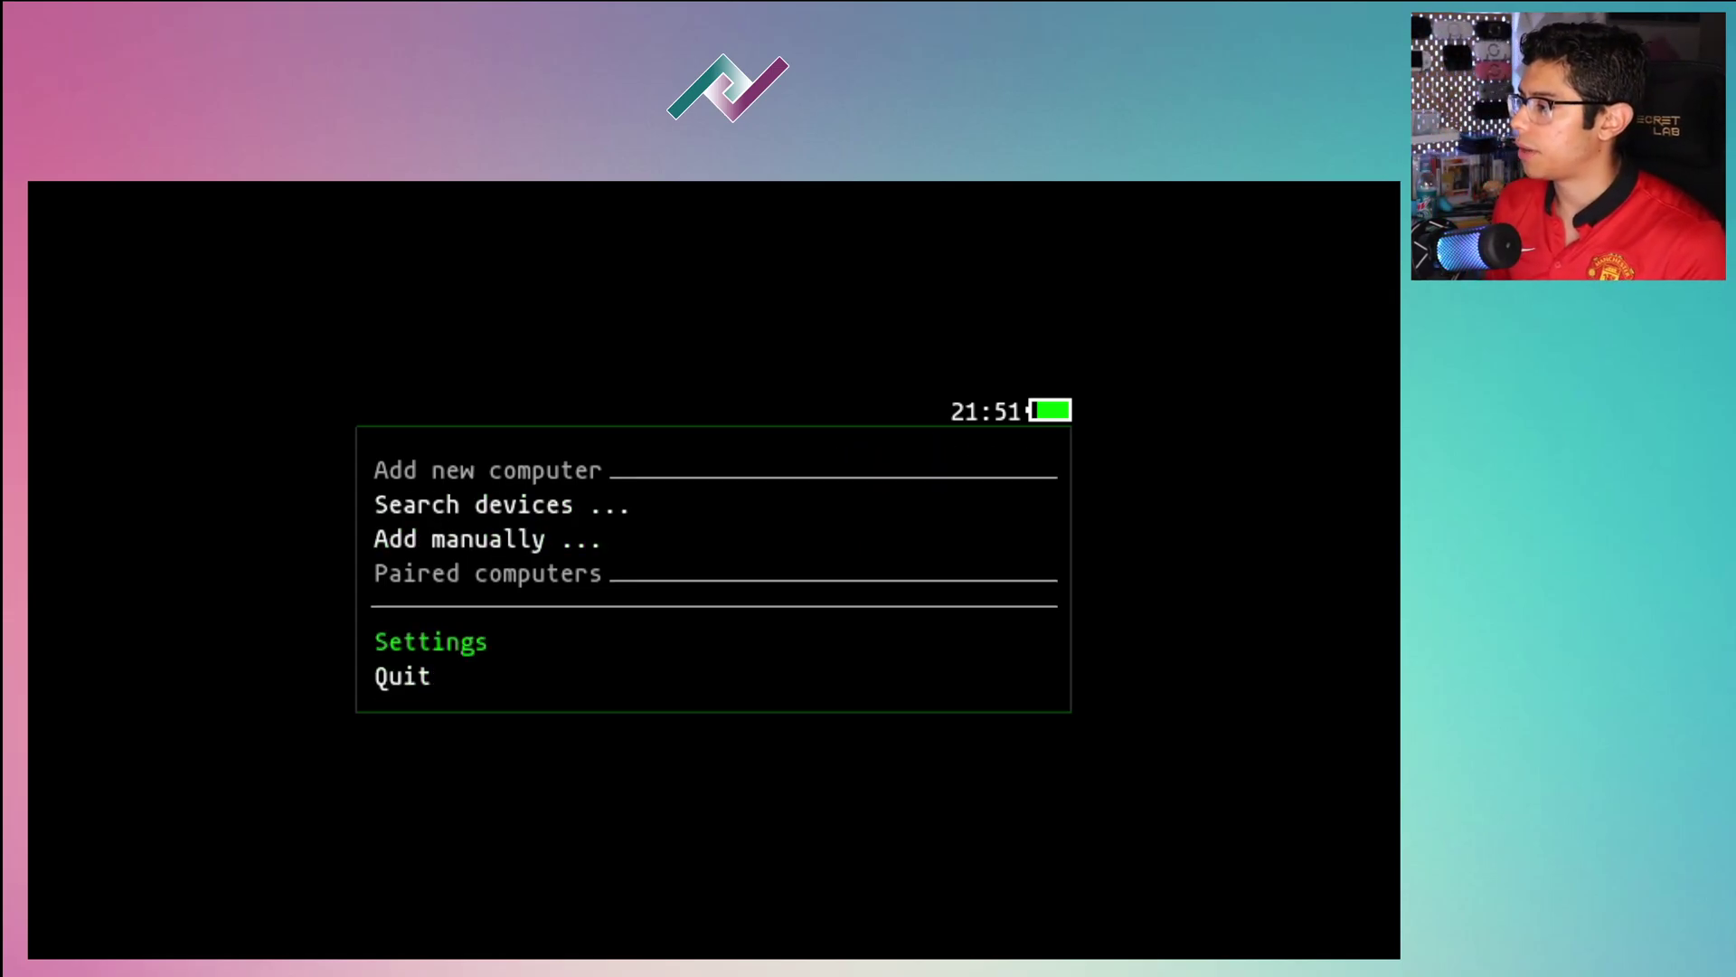
key(Return)
key(Down)
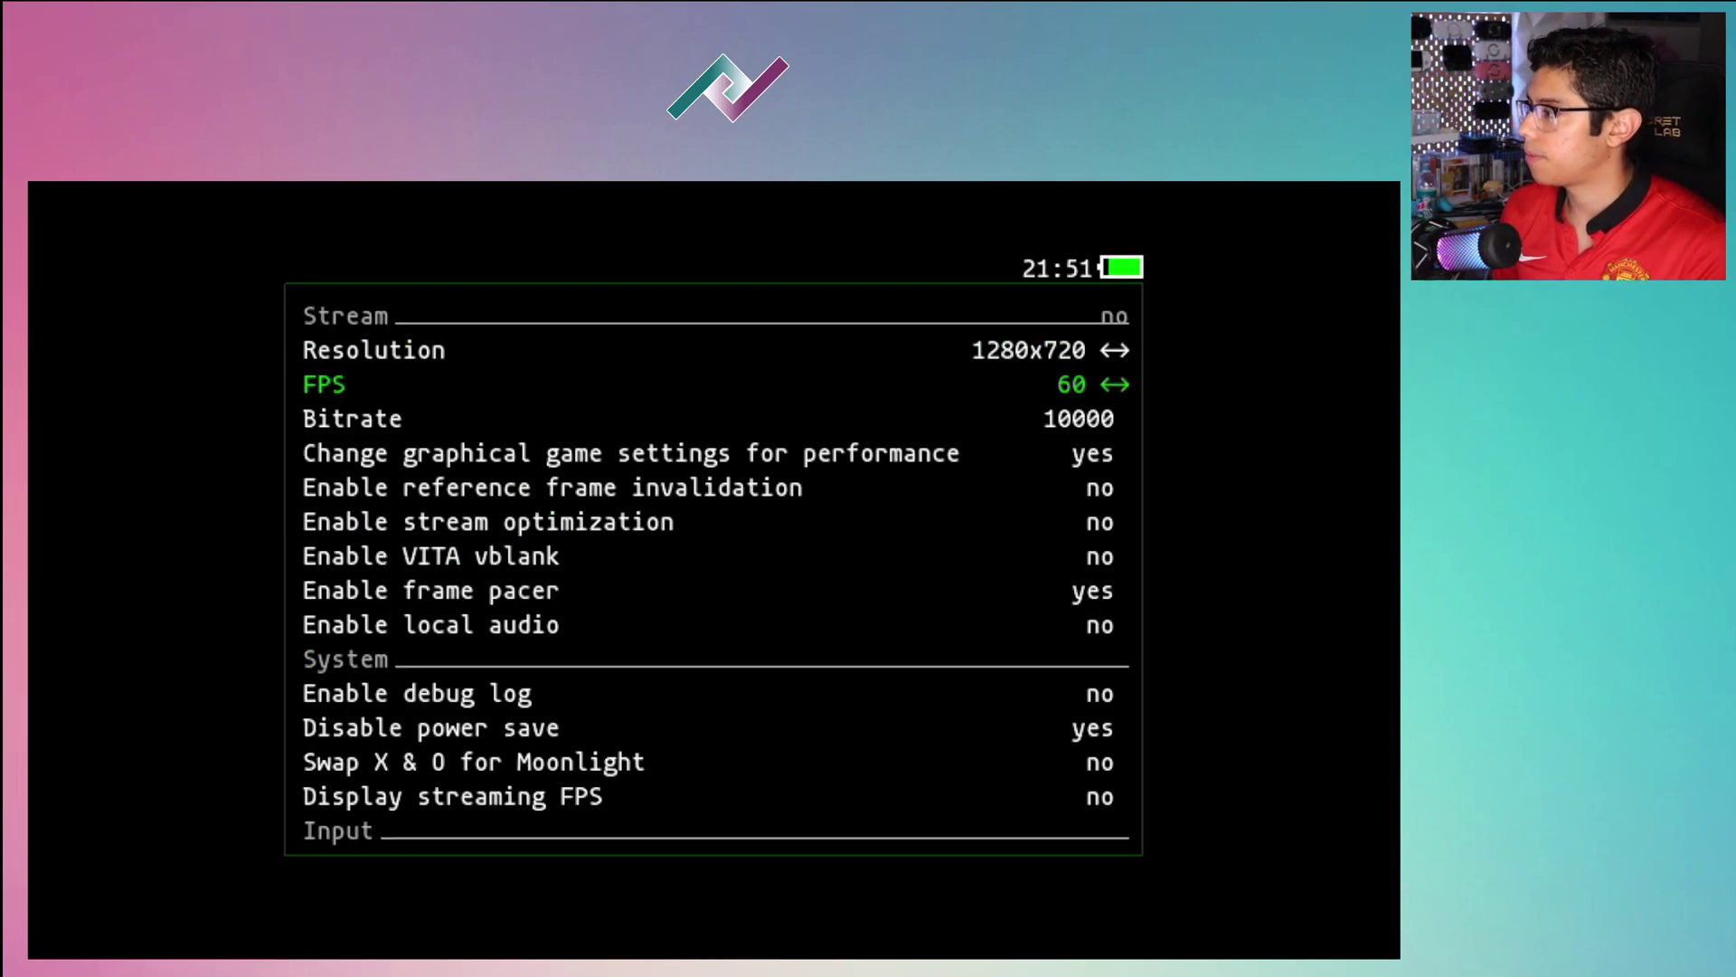
key(Up)
key(Down)
key(Up)
key(Down)
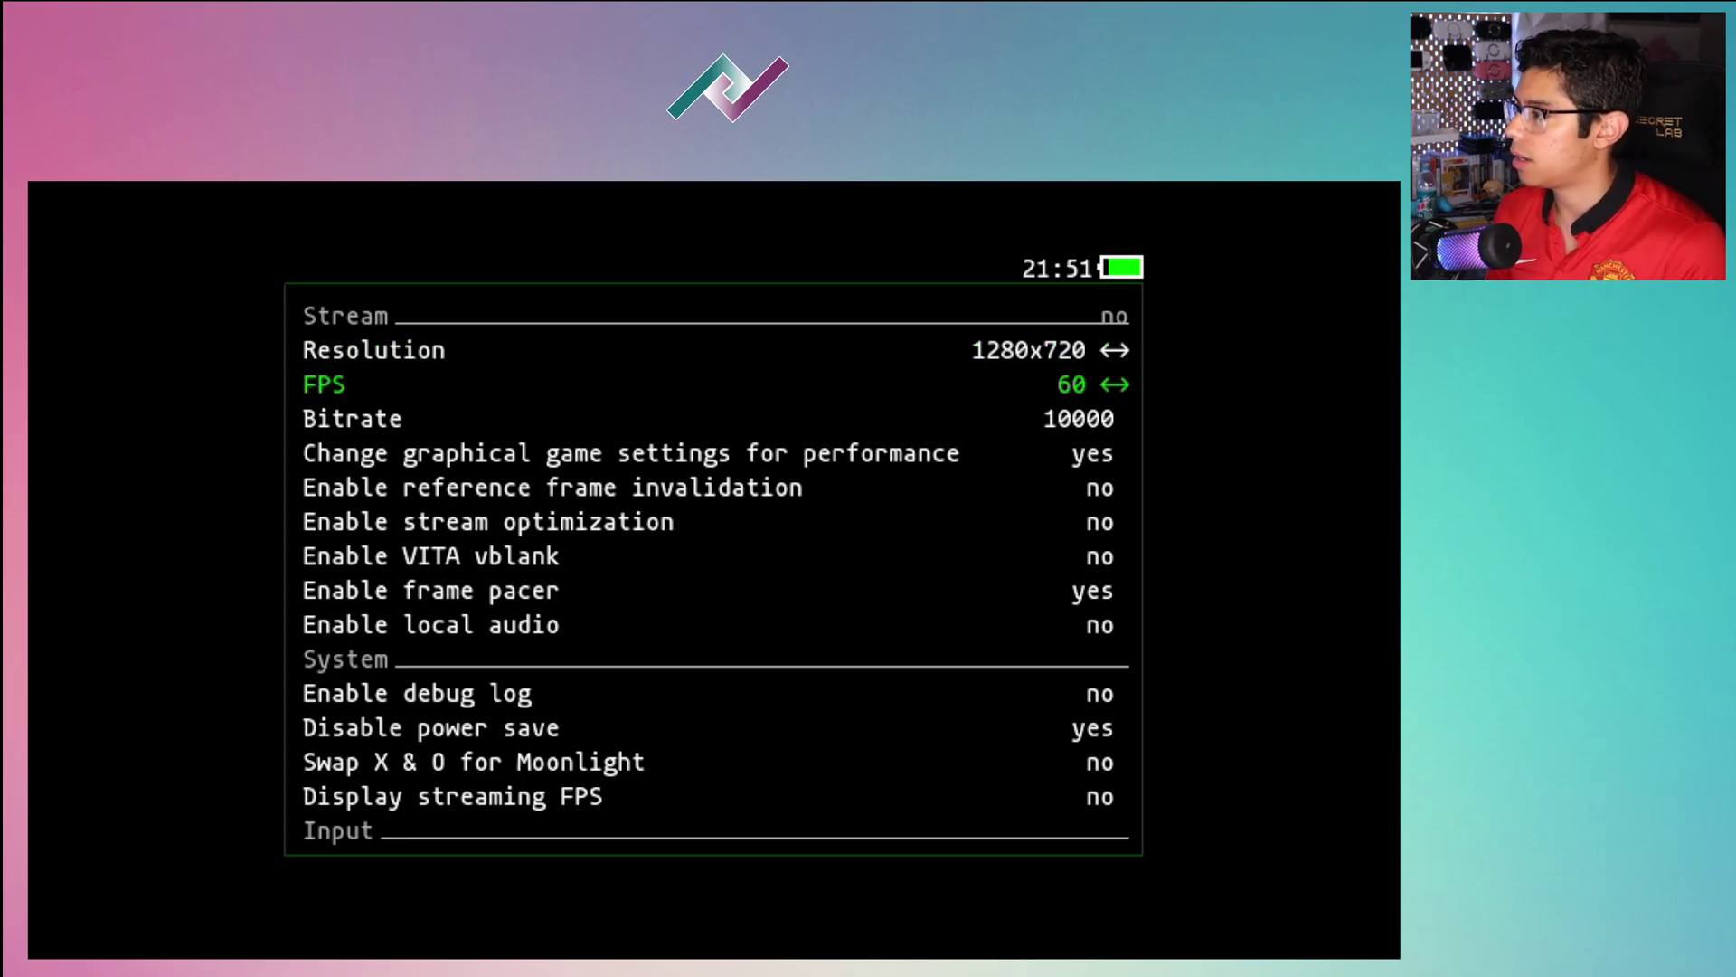
- Cycle through the available stream resolutions, including 960x544 and 1280x540, and leave the resolution at 1280x720
key(Escape)
key(Return)
key(Down)
key(Up)
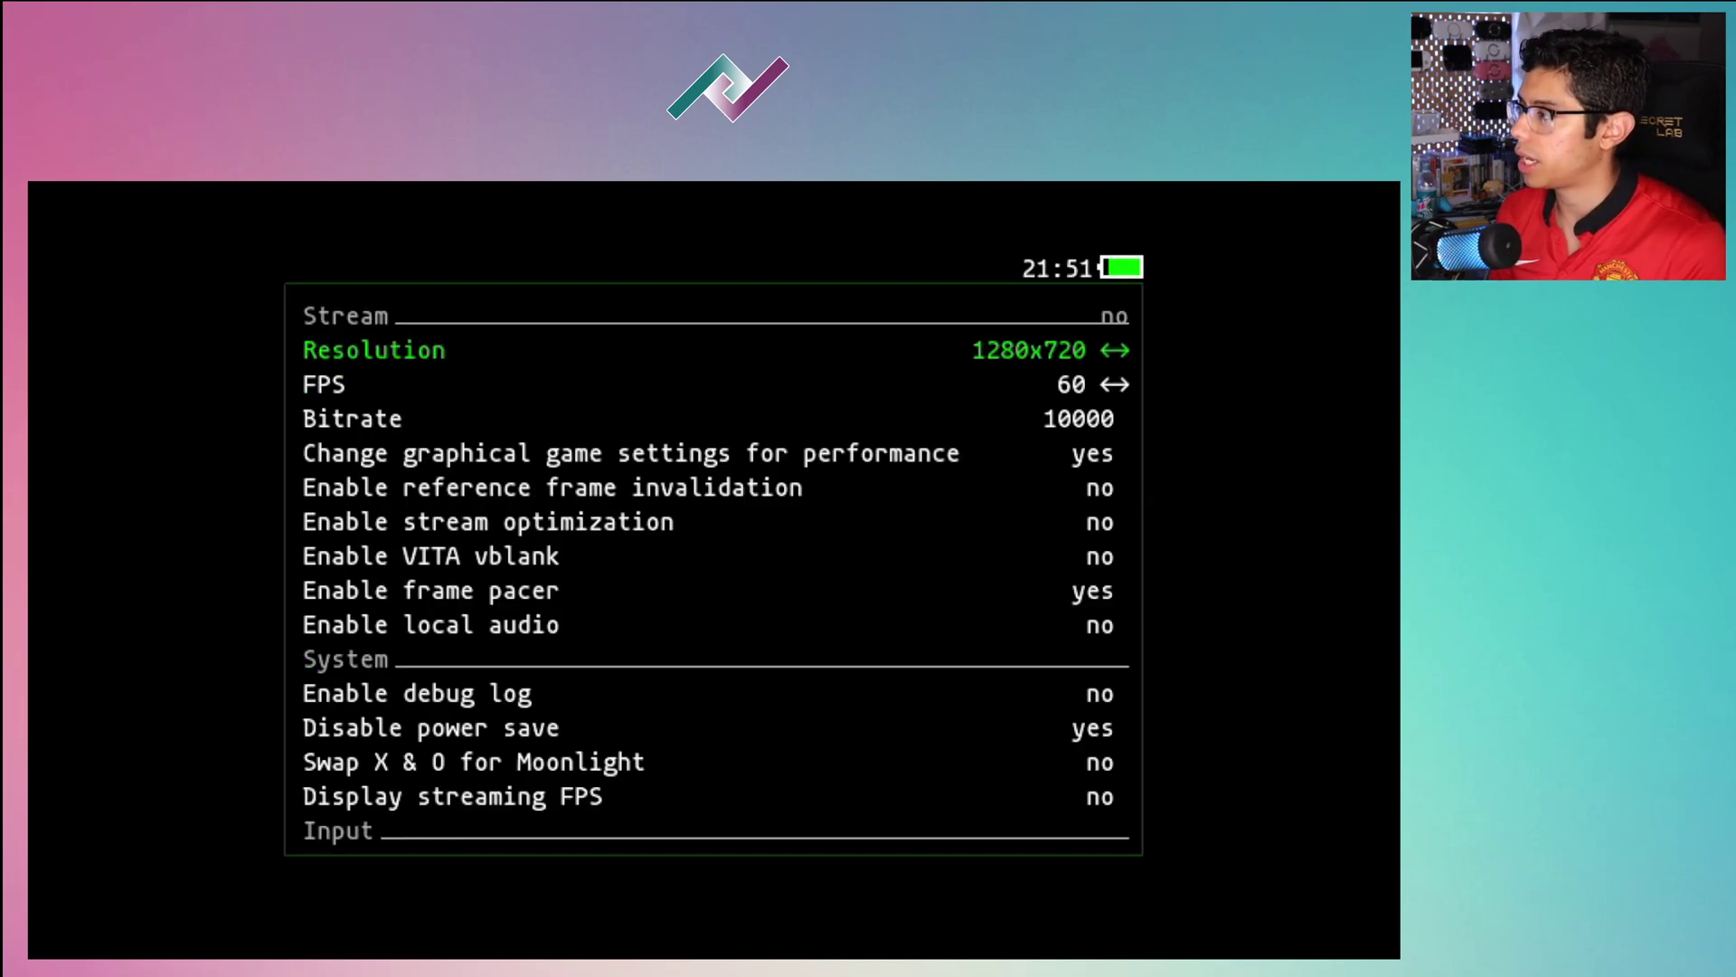
key(Left)
key(Right)
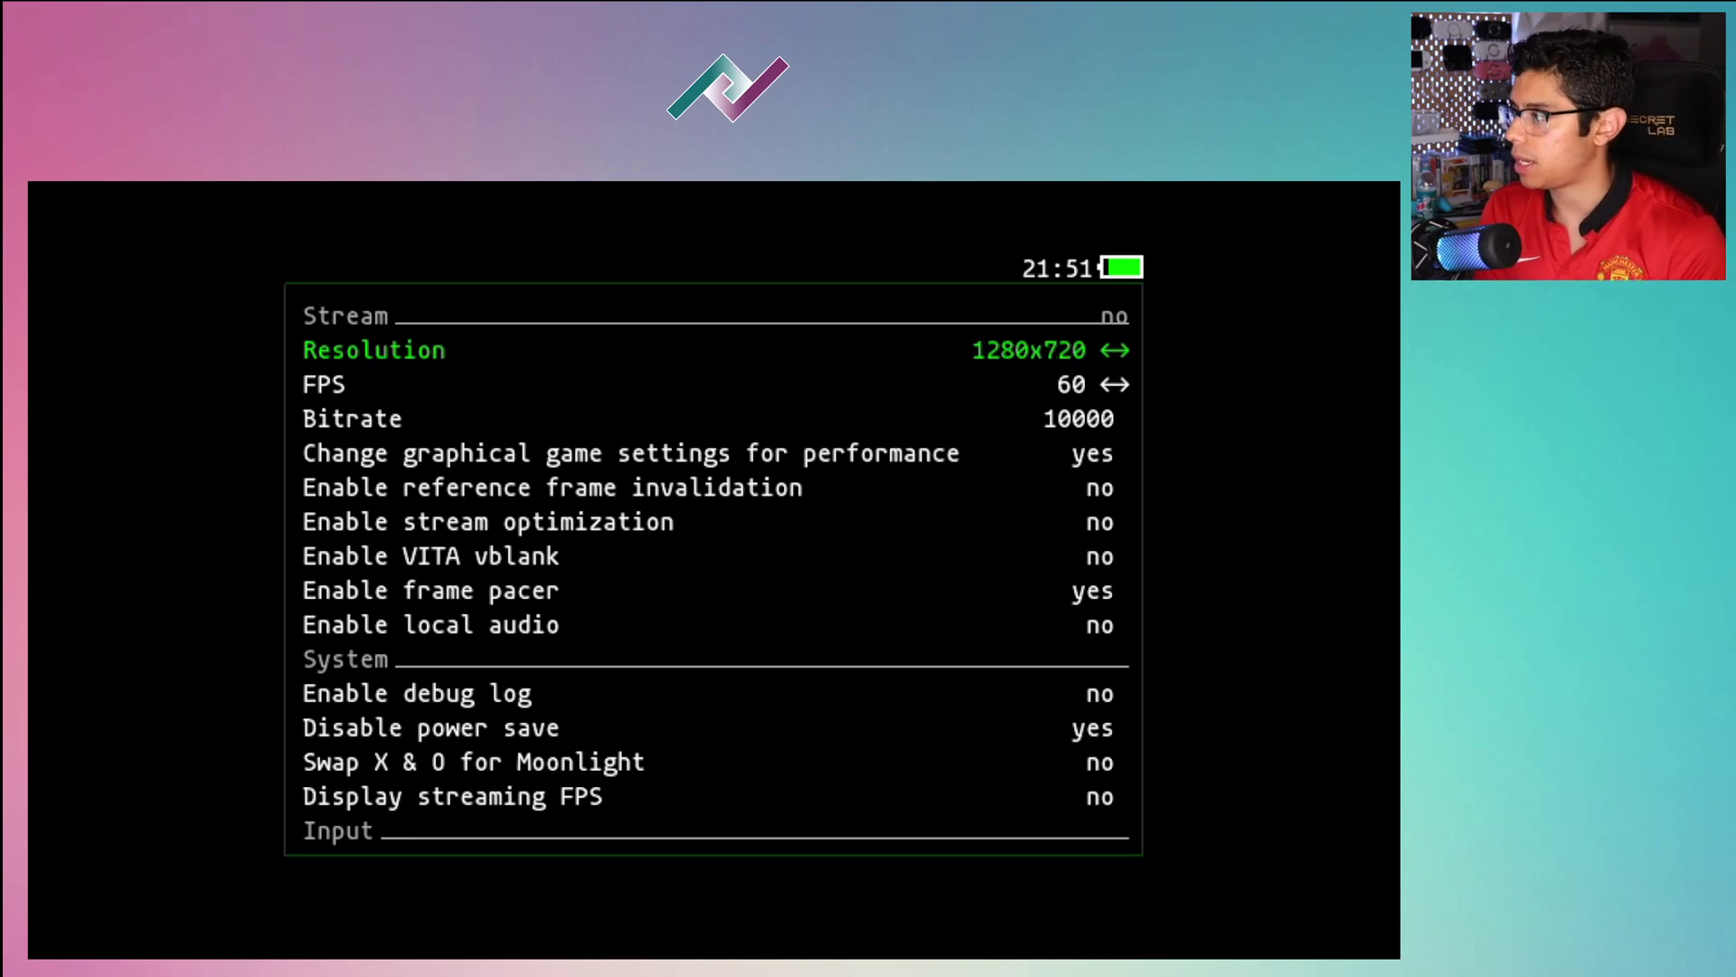
key(Left)
key(Left)
key(Left)
key(Left)
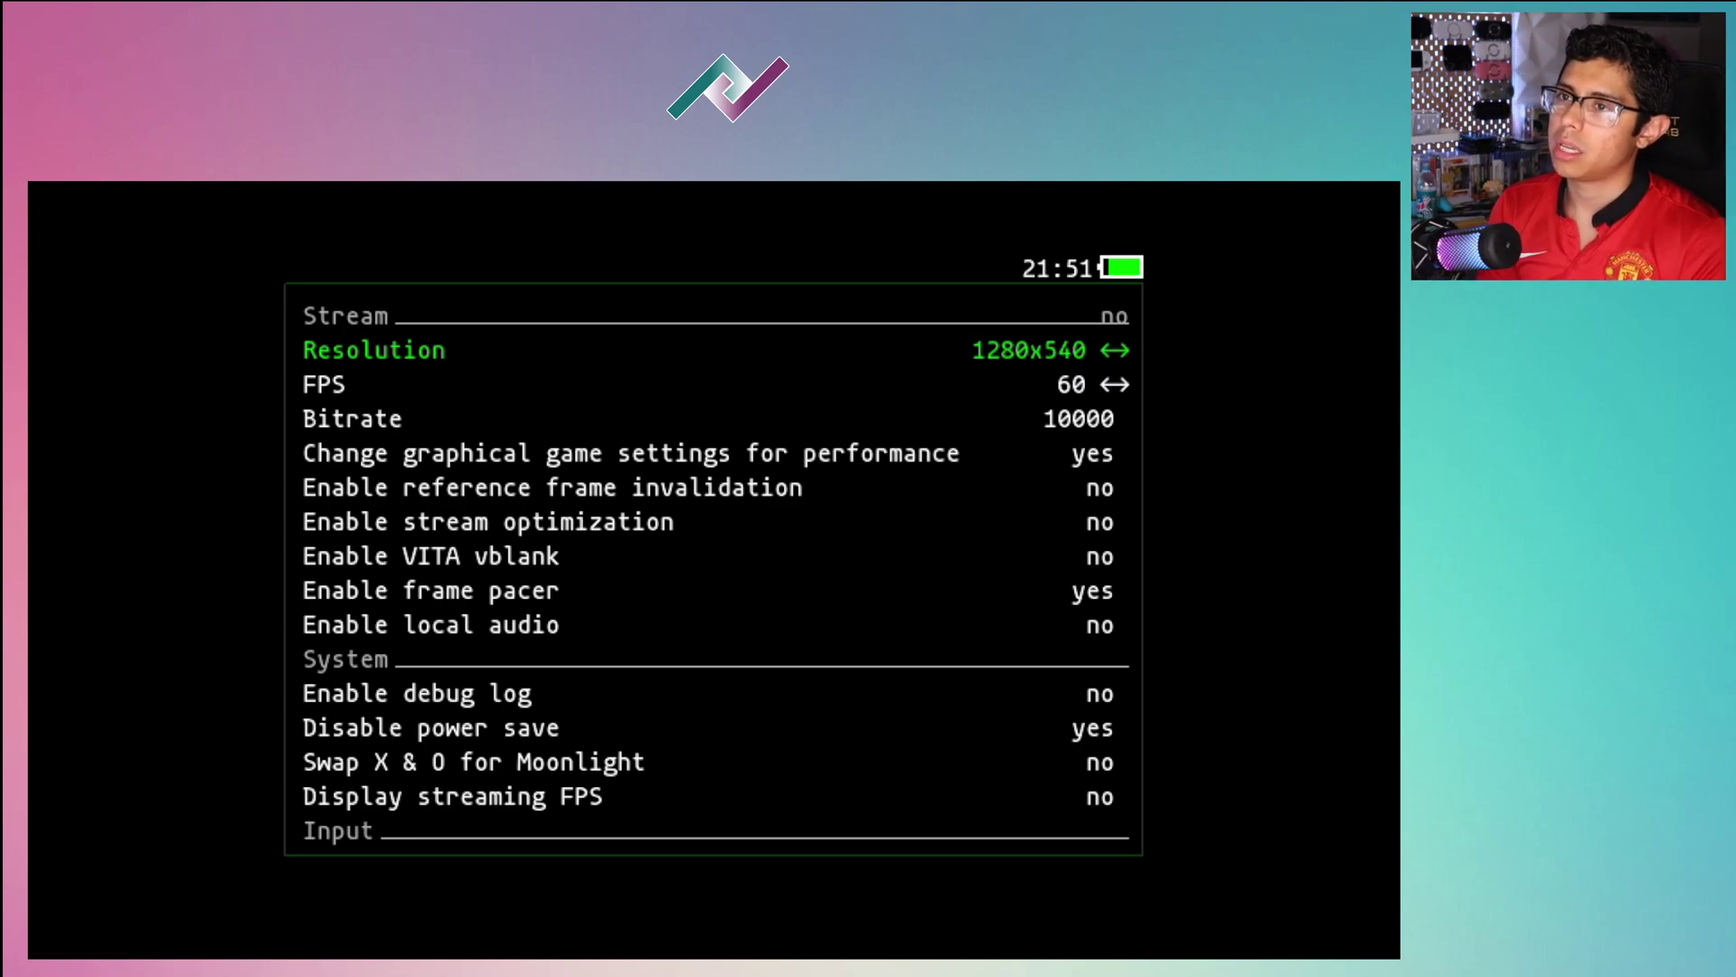
key(Right)
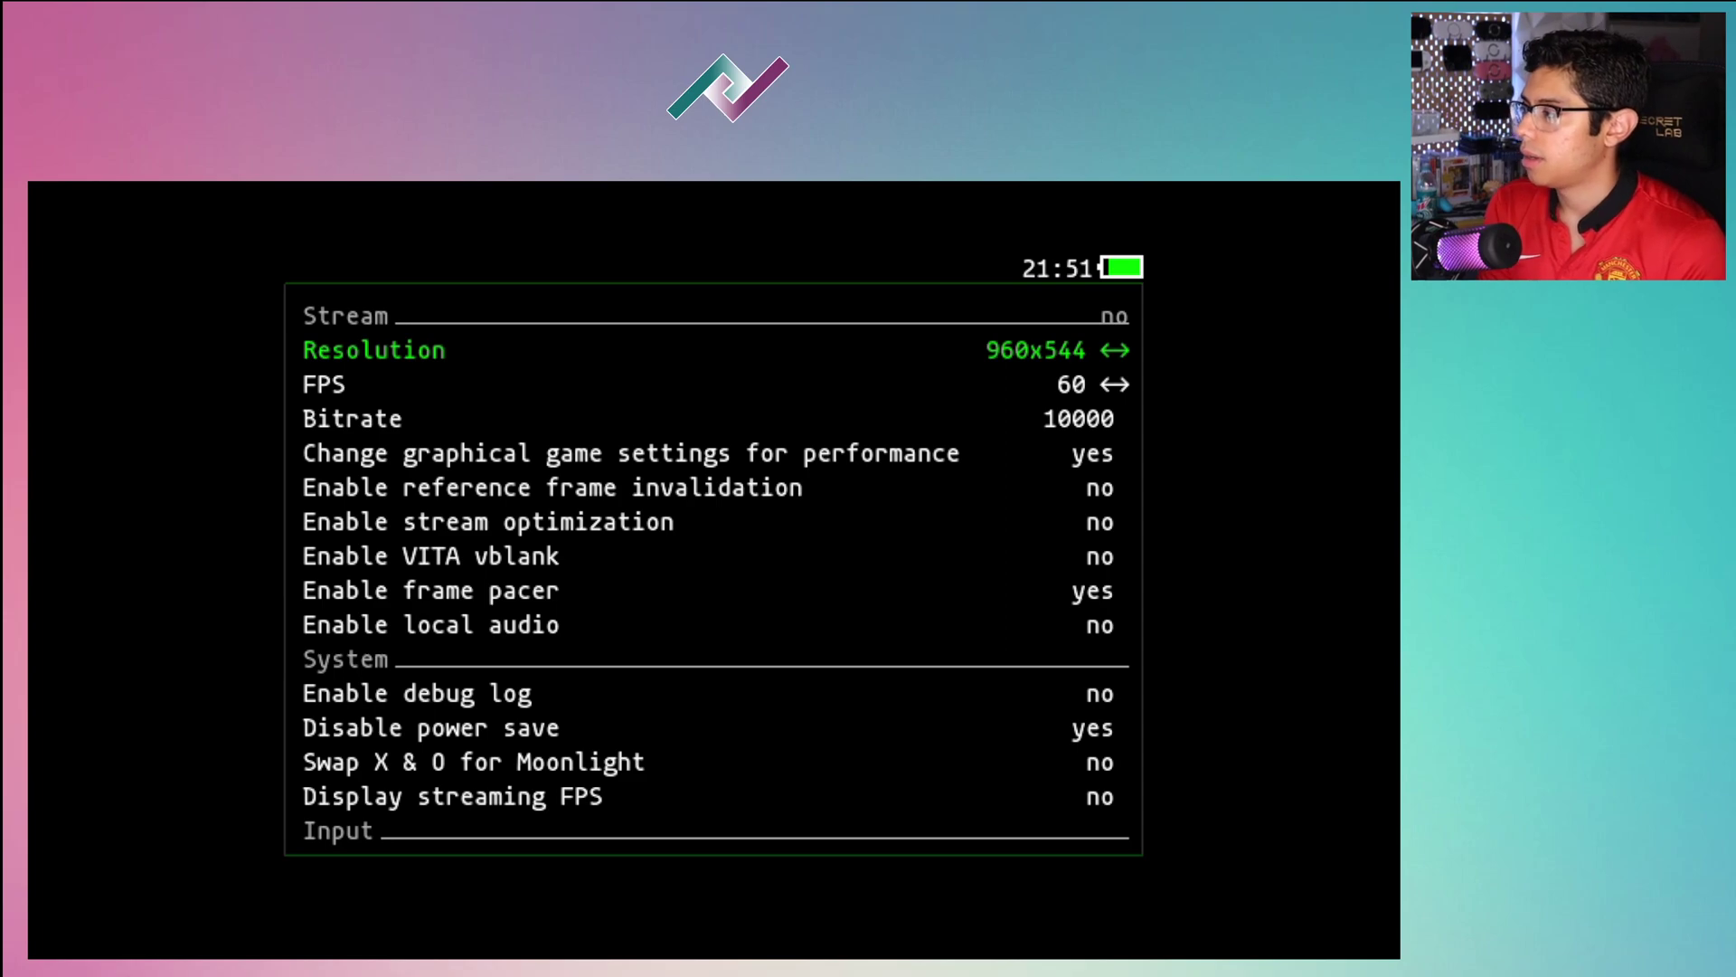
key(Right)
key(Right)
key(Right)
key(Left)
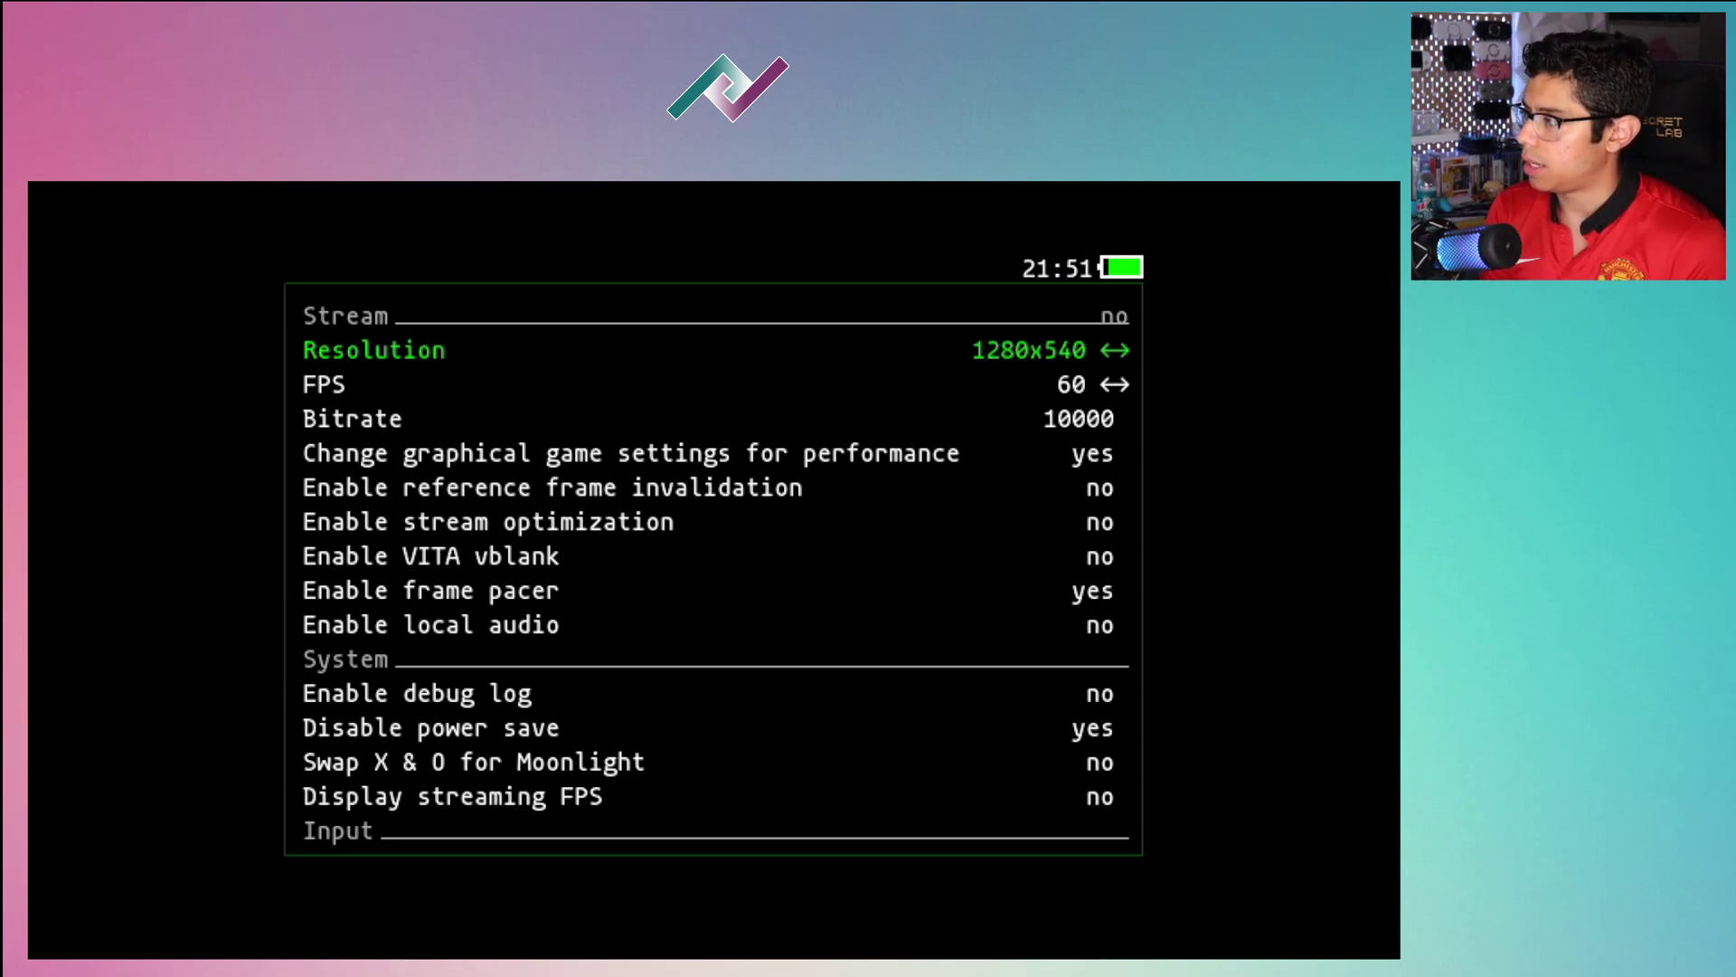
key(Right)
- Check the alternatives for the stream FPS and leave it at 60
key(Down)
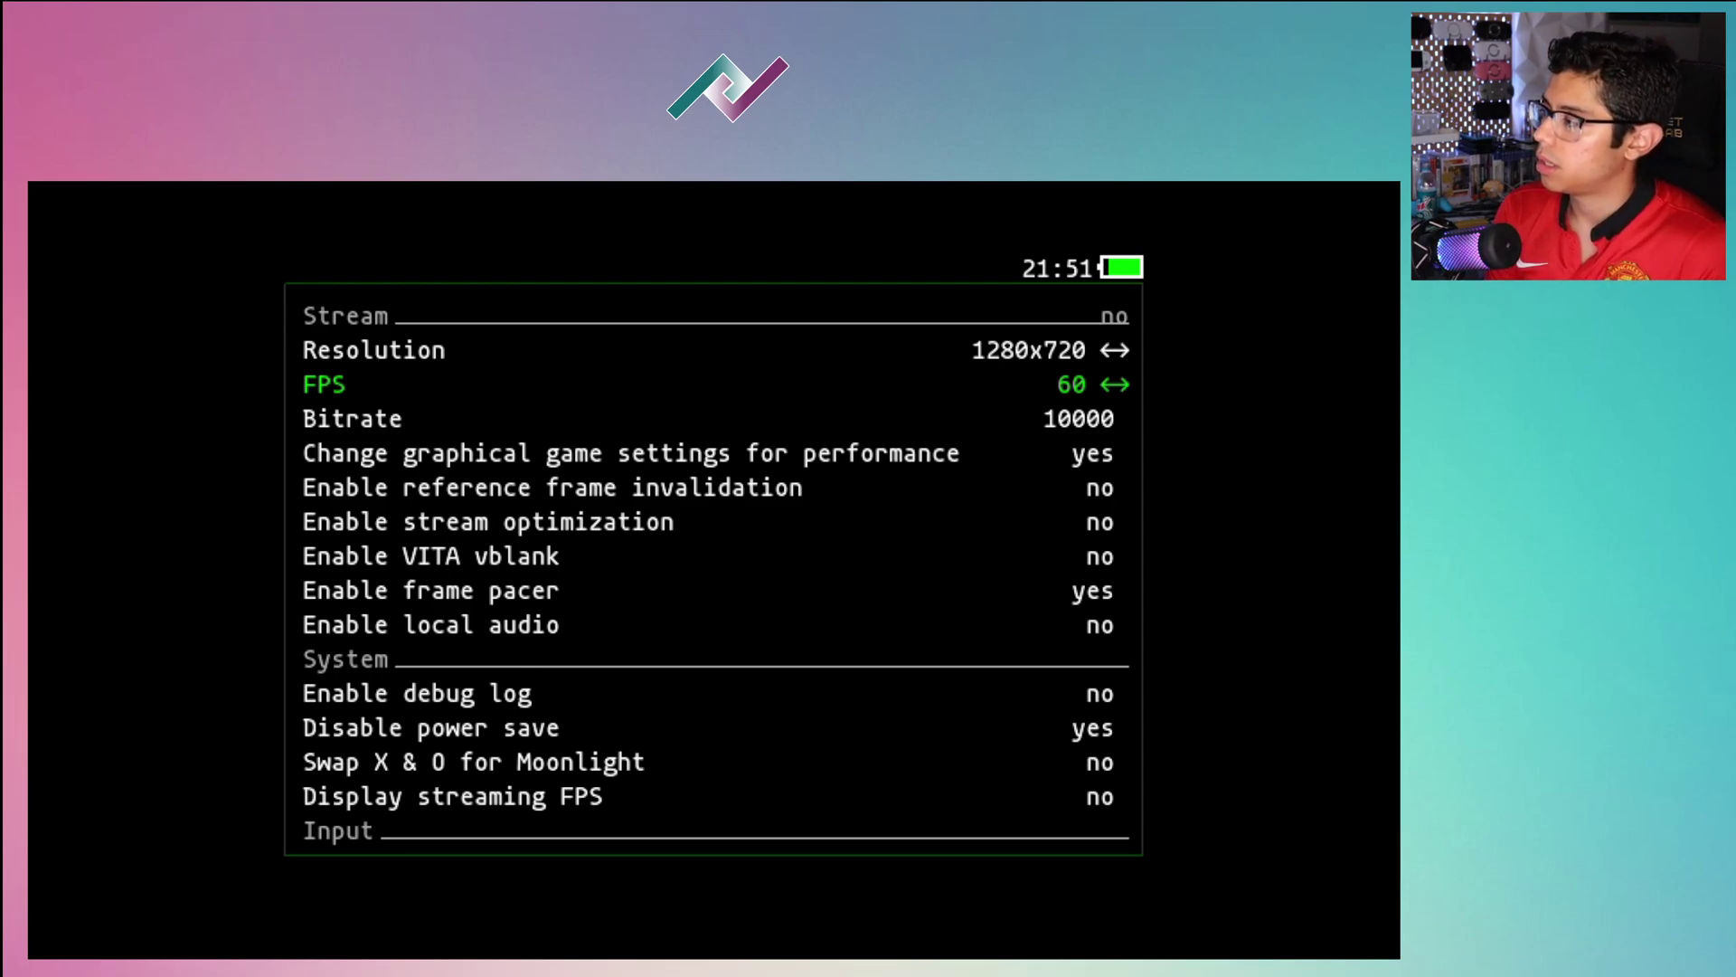
key(Left)
key(Right)
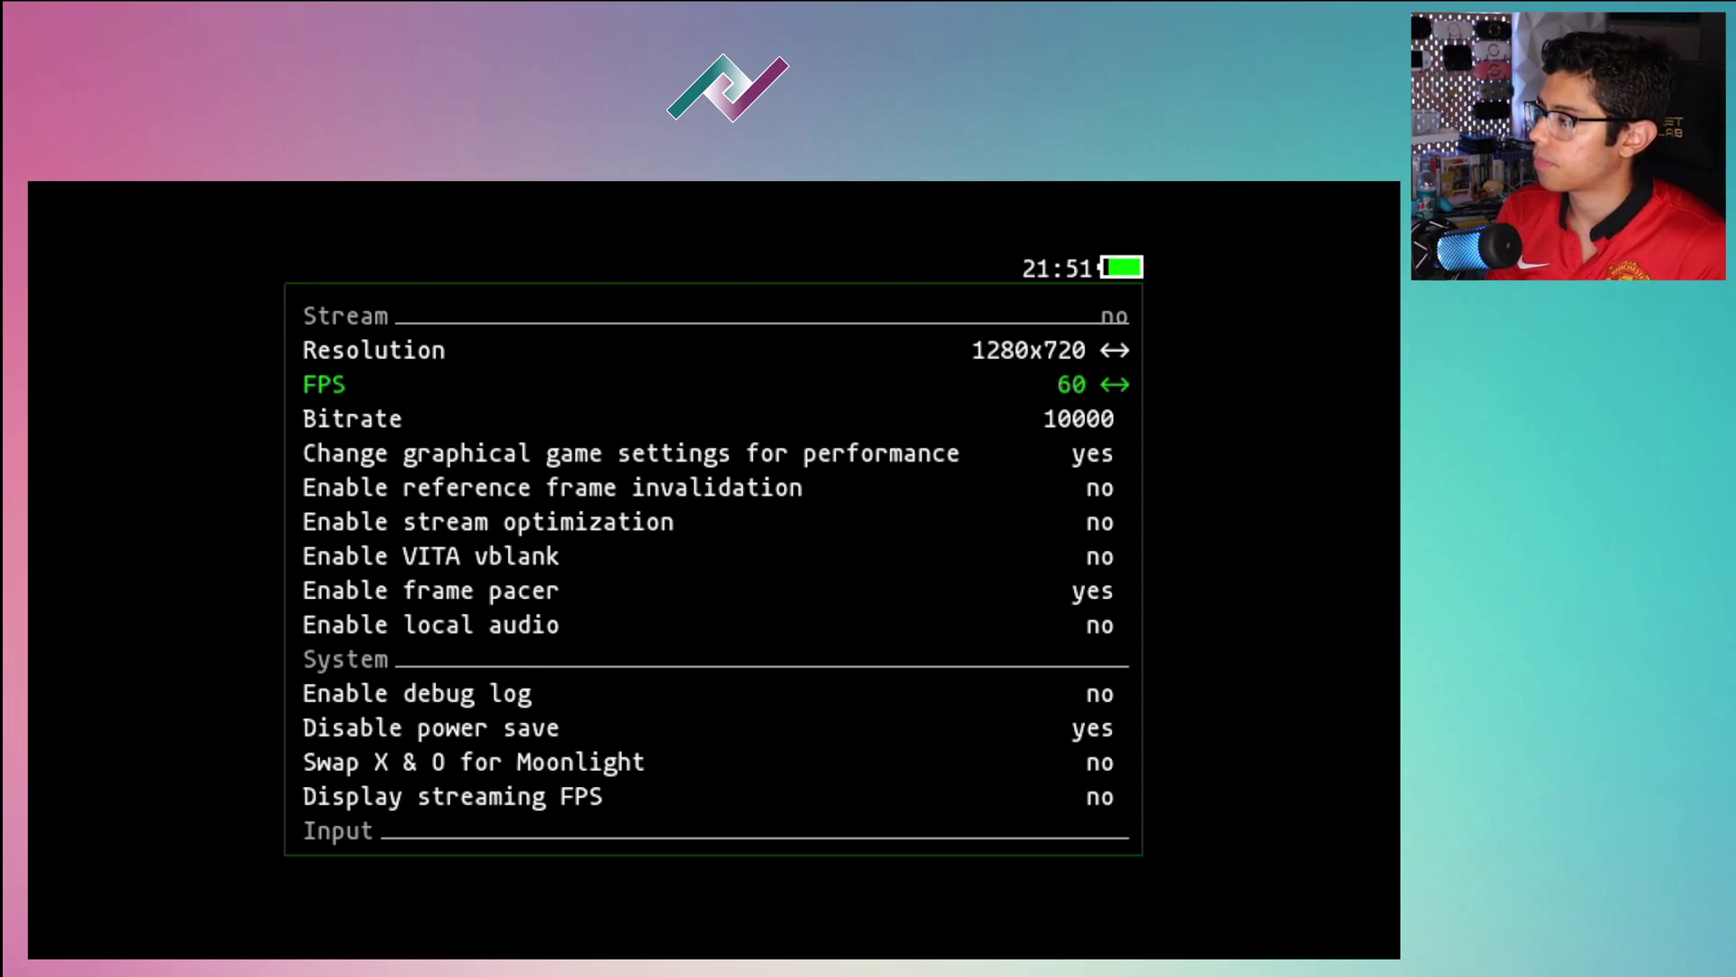
- Look through the stream and system options from Bitrate down to Mouse acceleration
key(Down)
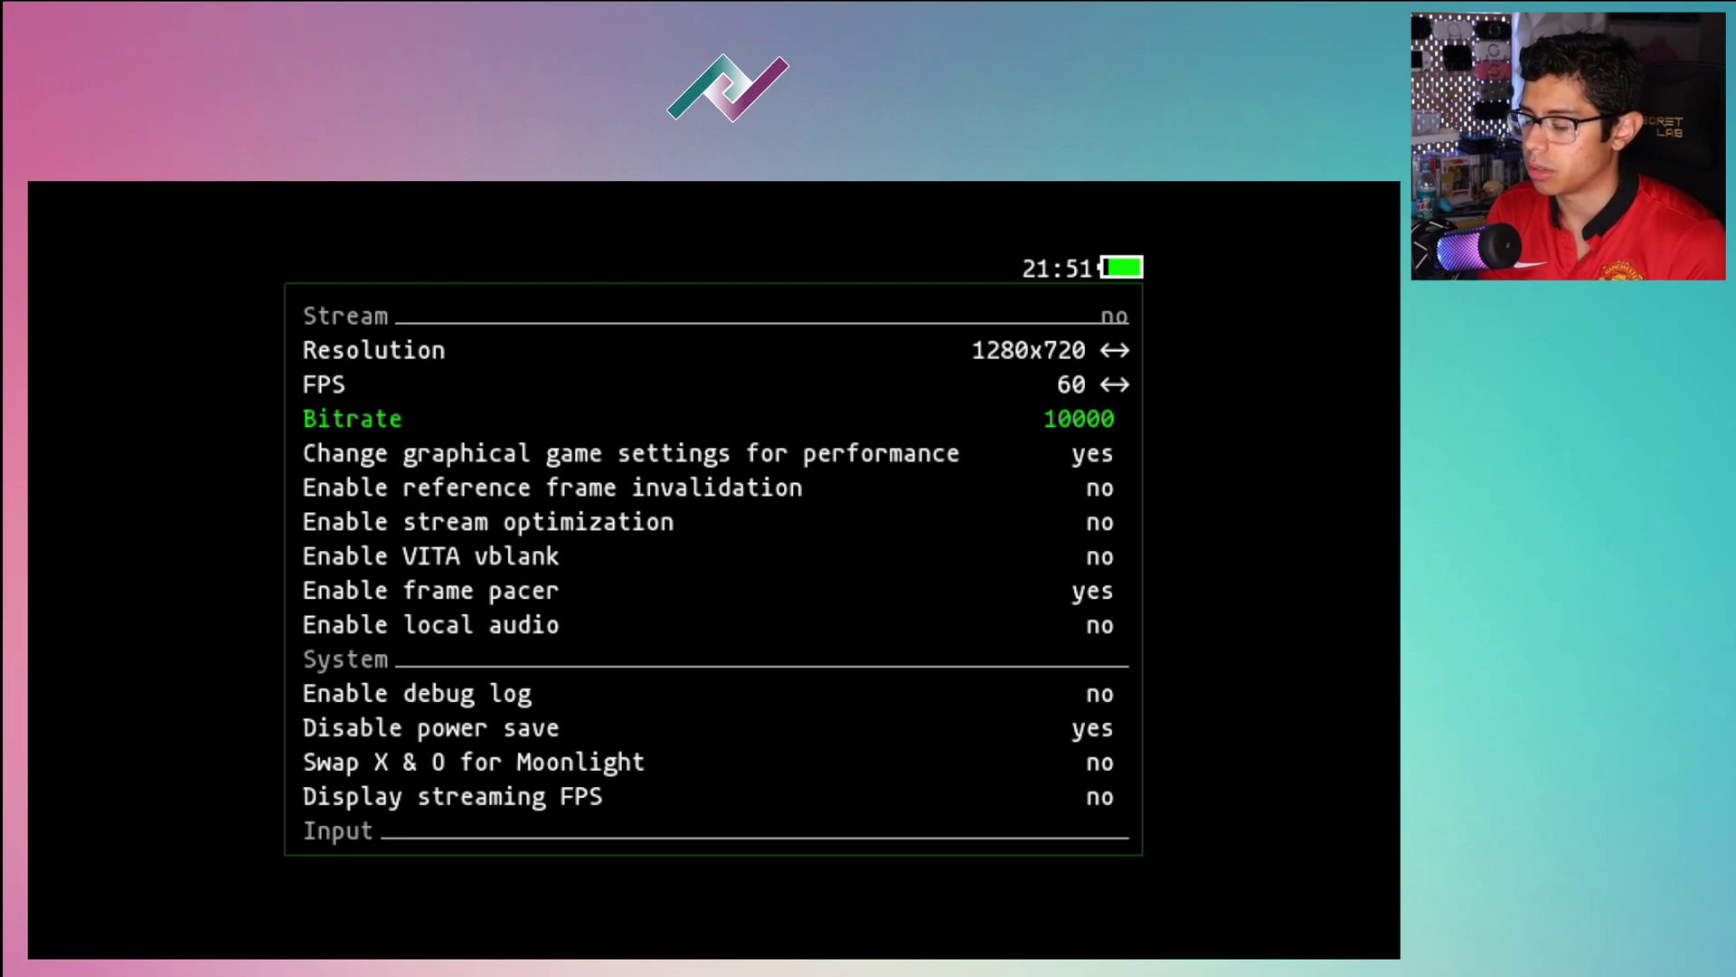
key(Down)
key(Down)
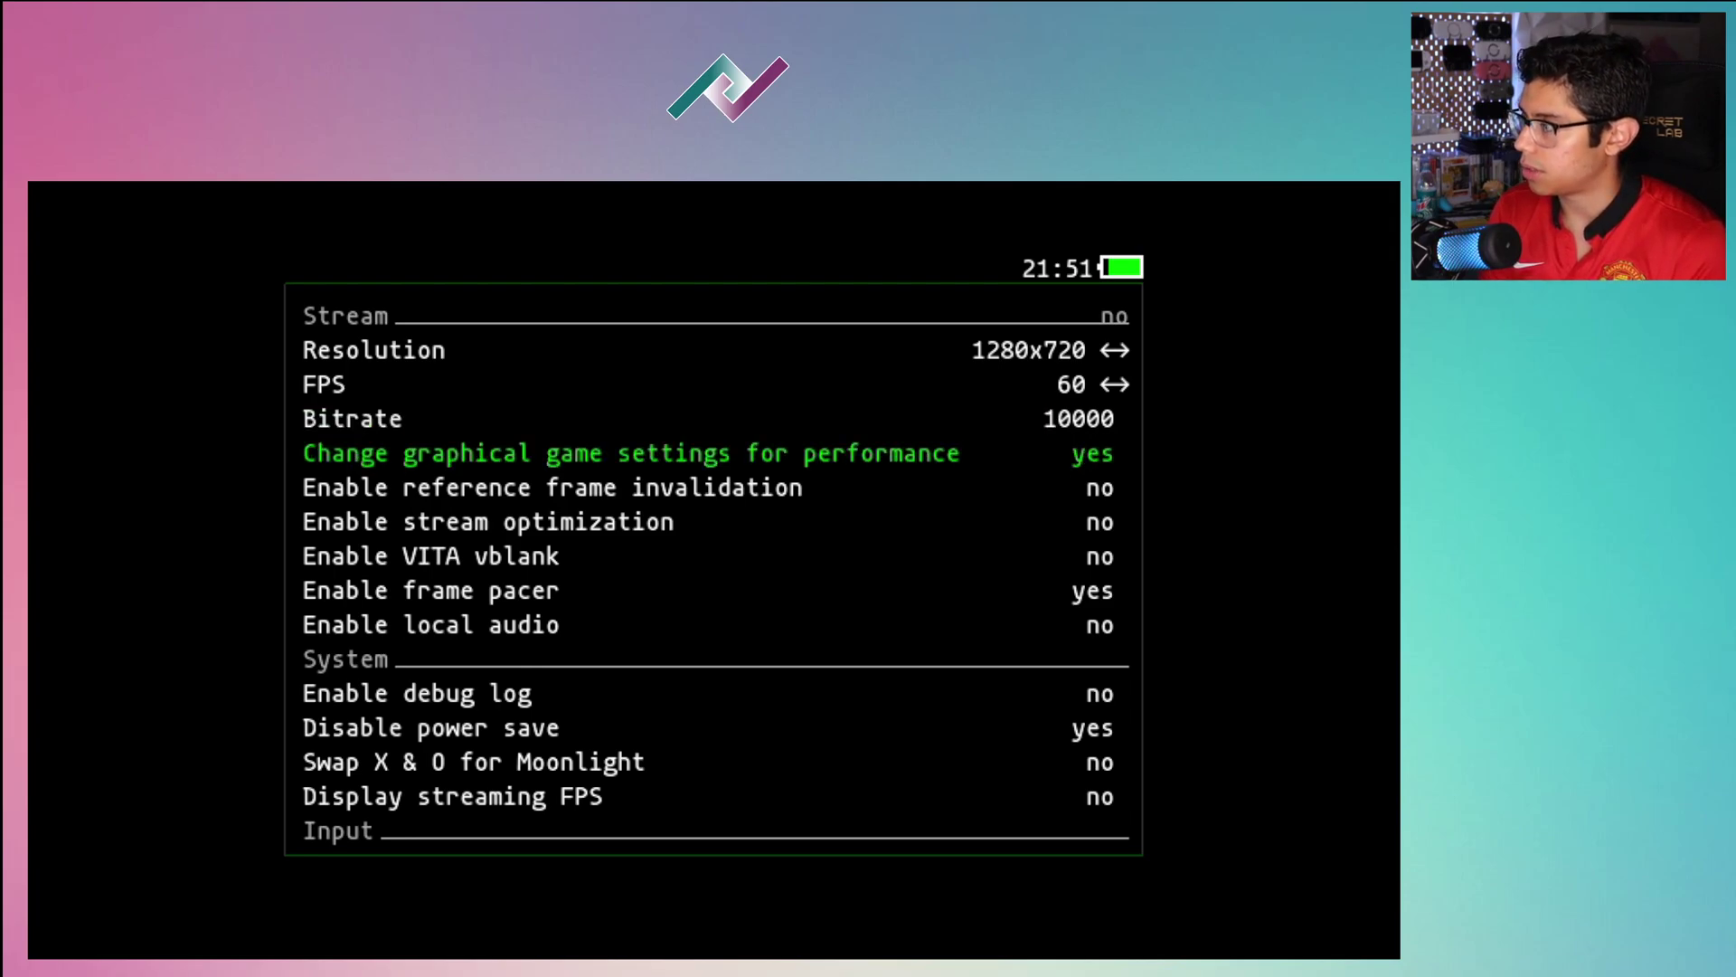
key(Down)
key(Down)
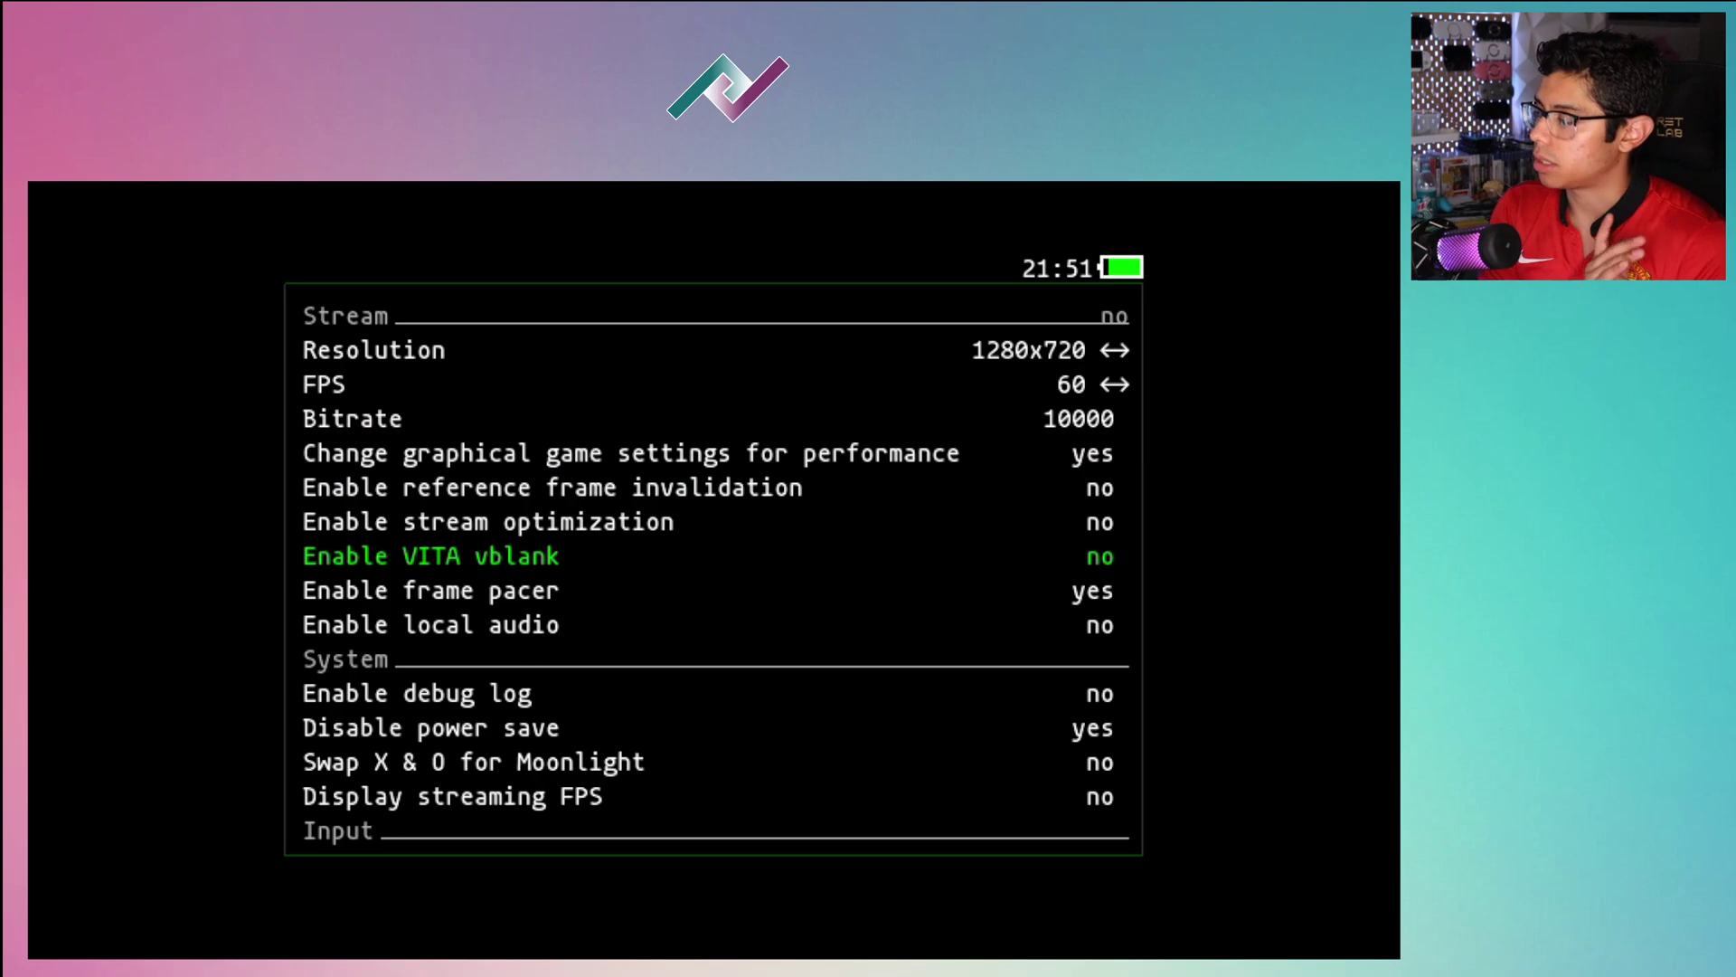
key(Down)
key(Down)
key(Down)
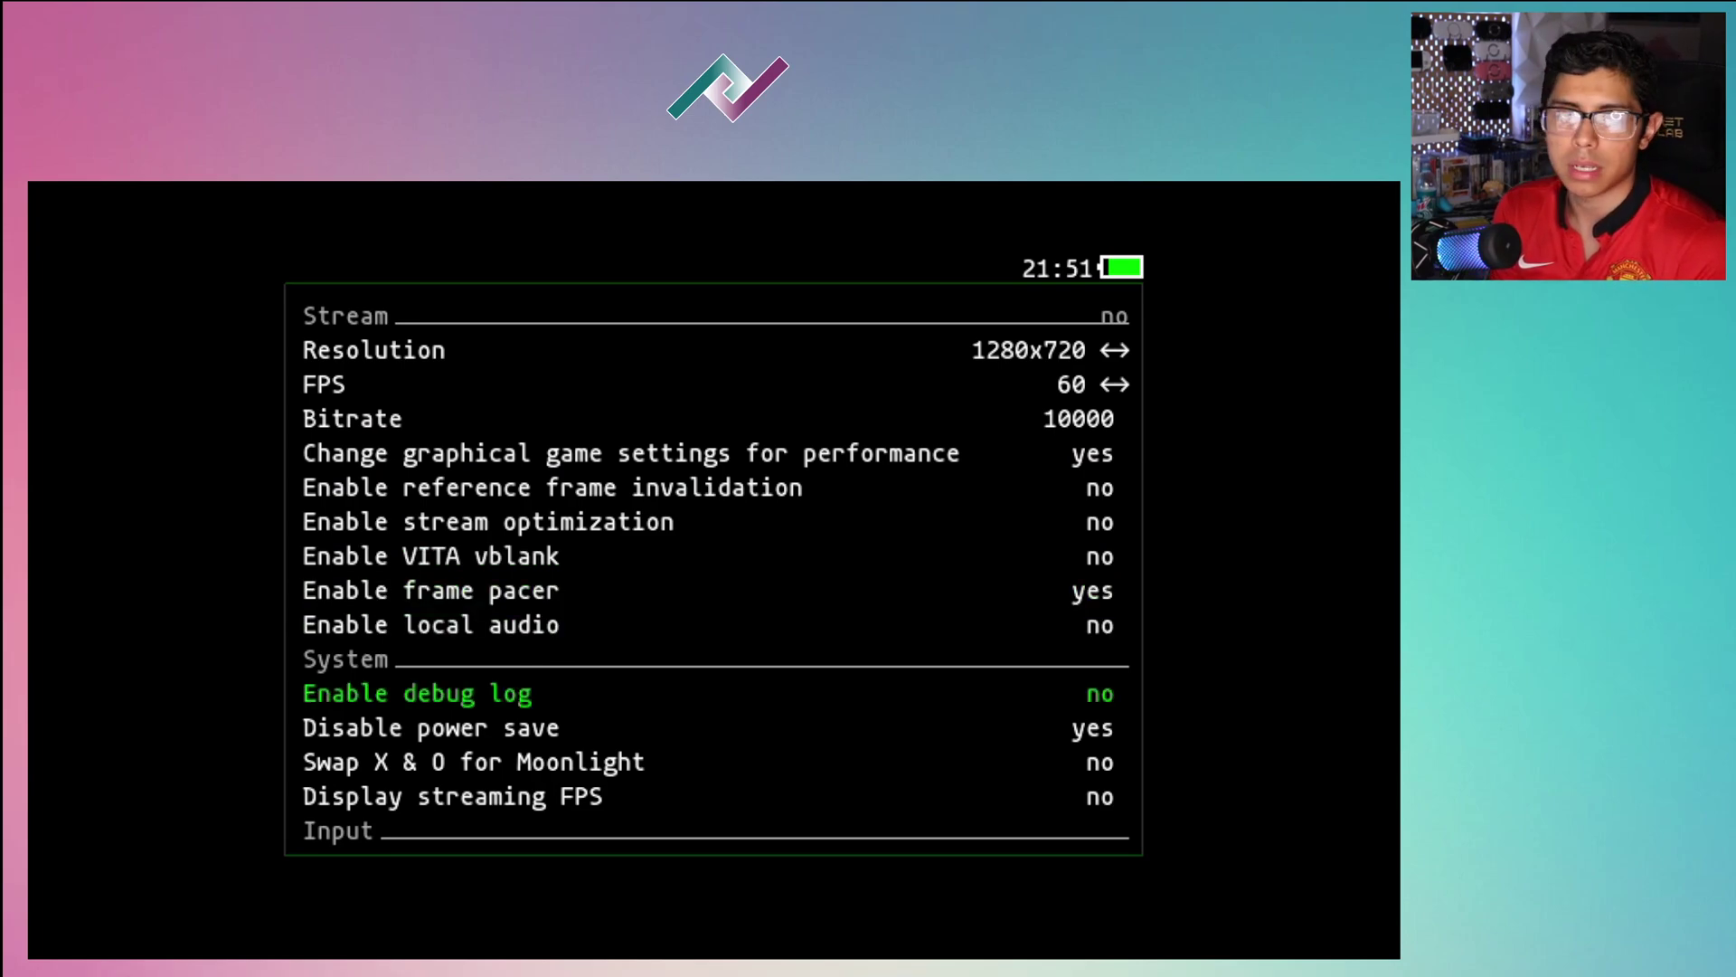
key(Down)
key(Down)
key(Down)
key(Down)
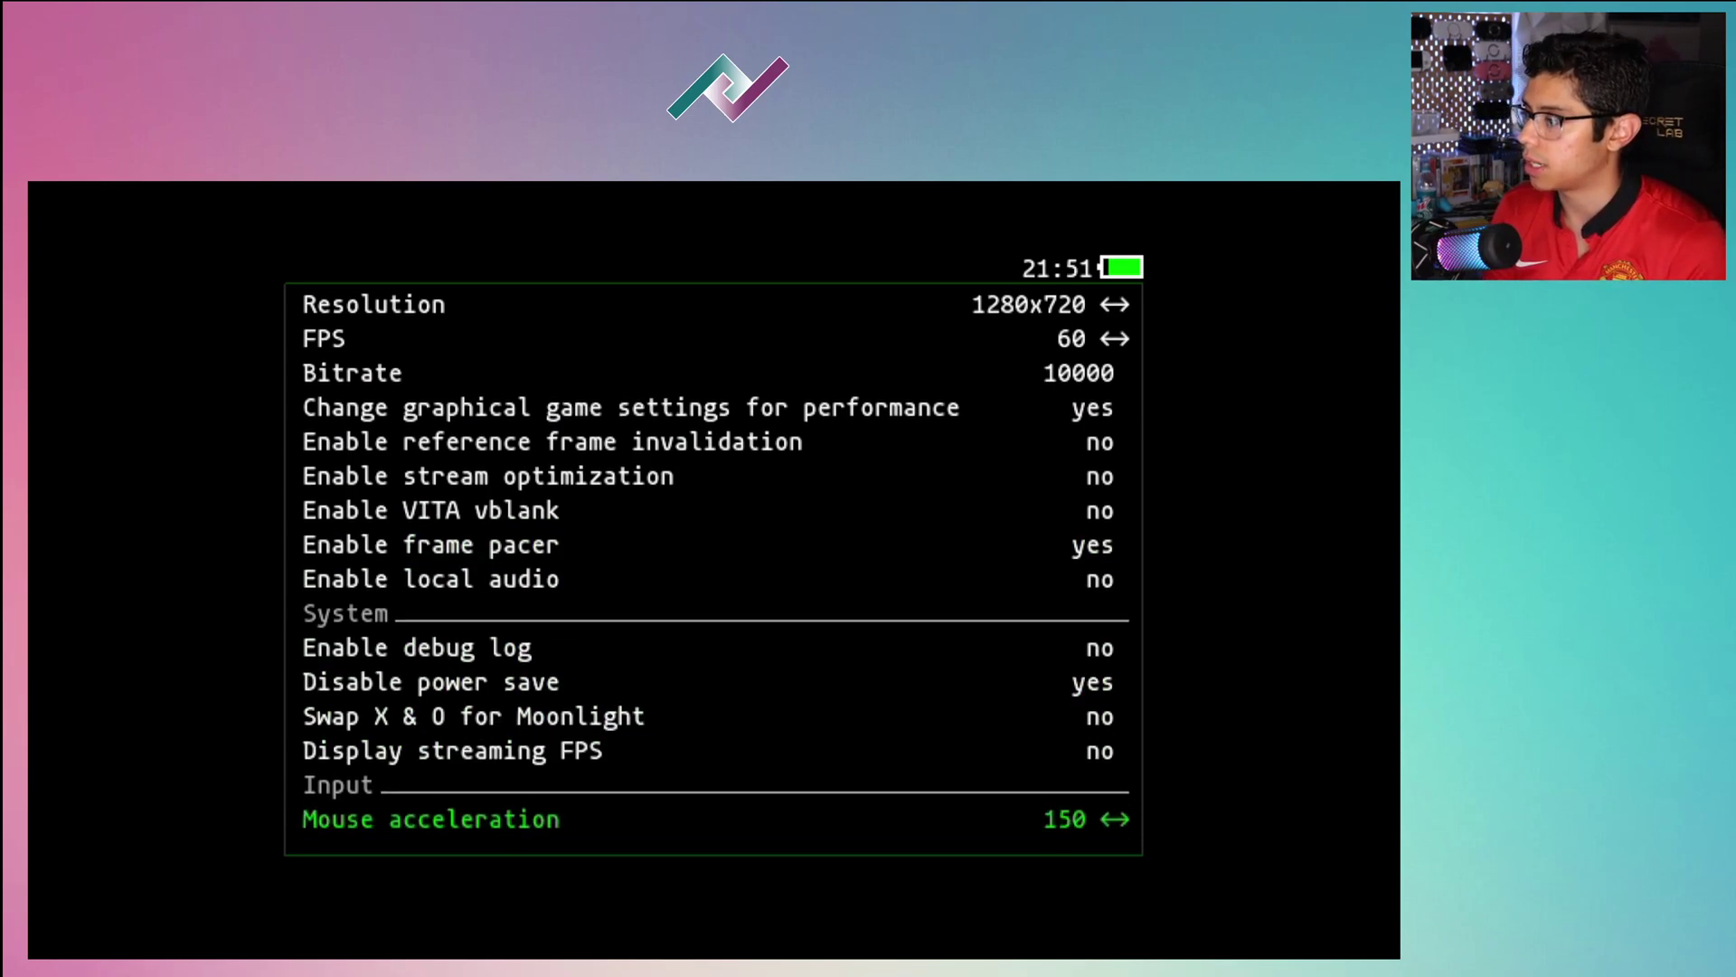
- Go back to the stream options and examine the graphical game settings and reference frame invalidation entries
key(Up)
key(Up)
key(Up)
key(Up)
key(Up)
key(Up)
key(Up)
key(Up)
key(Up)
key(Up)
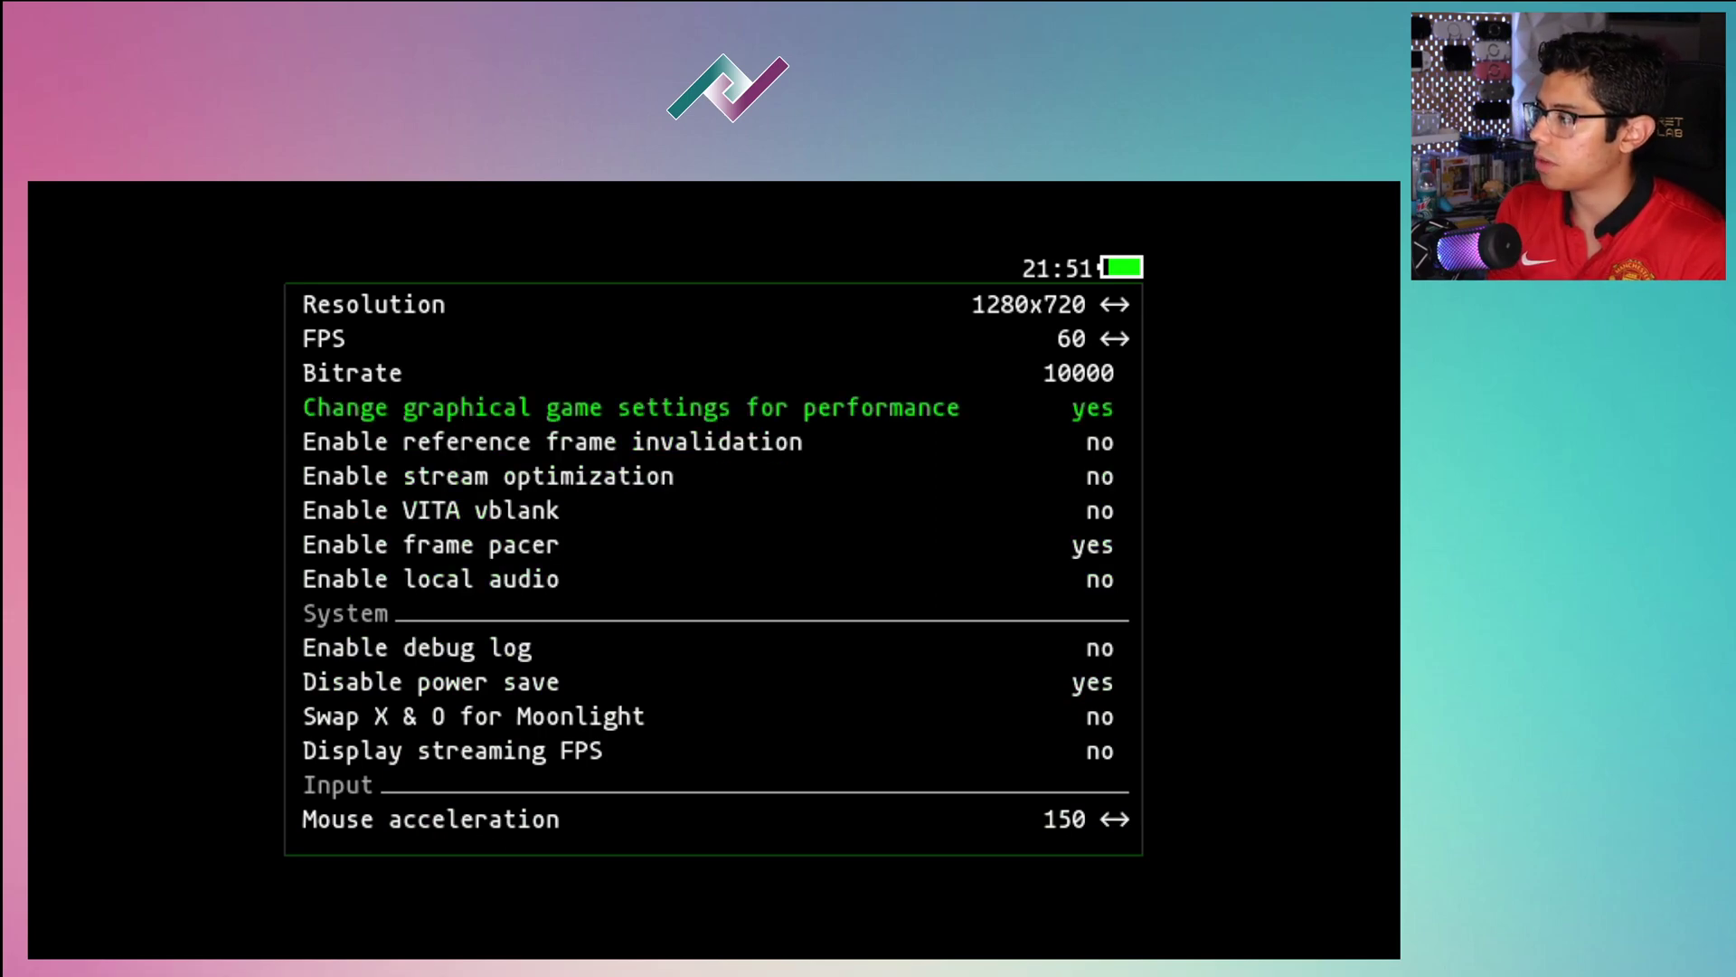
key(Up)
key(Down)
key(Down)
key(Down)
key(Up)
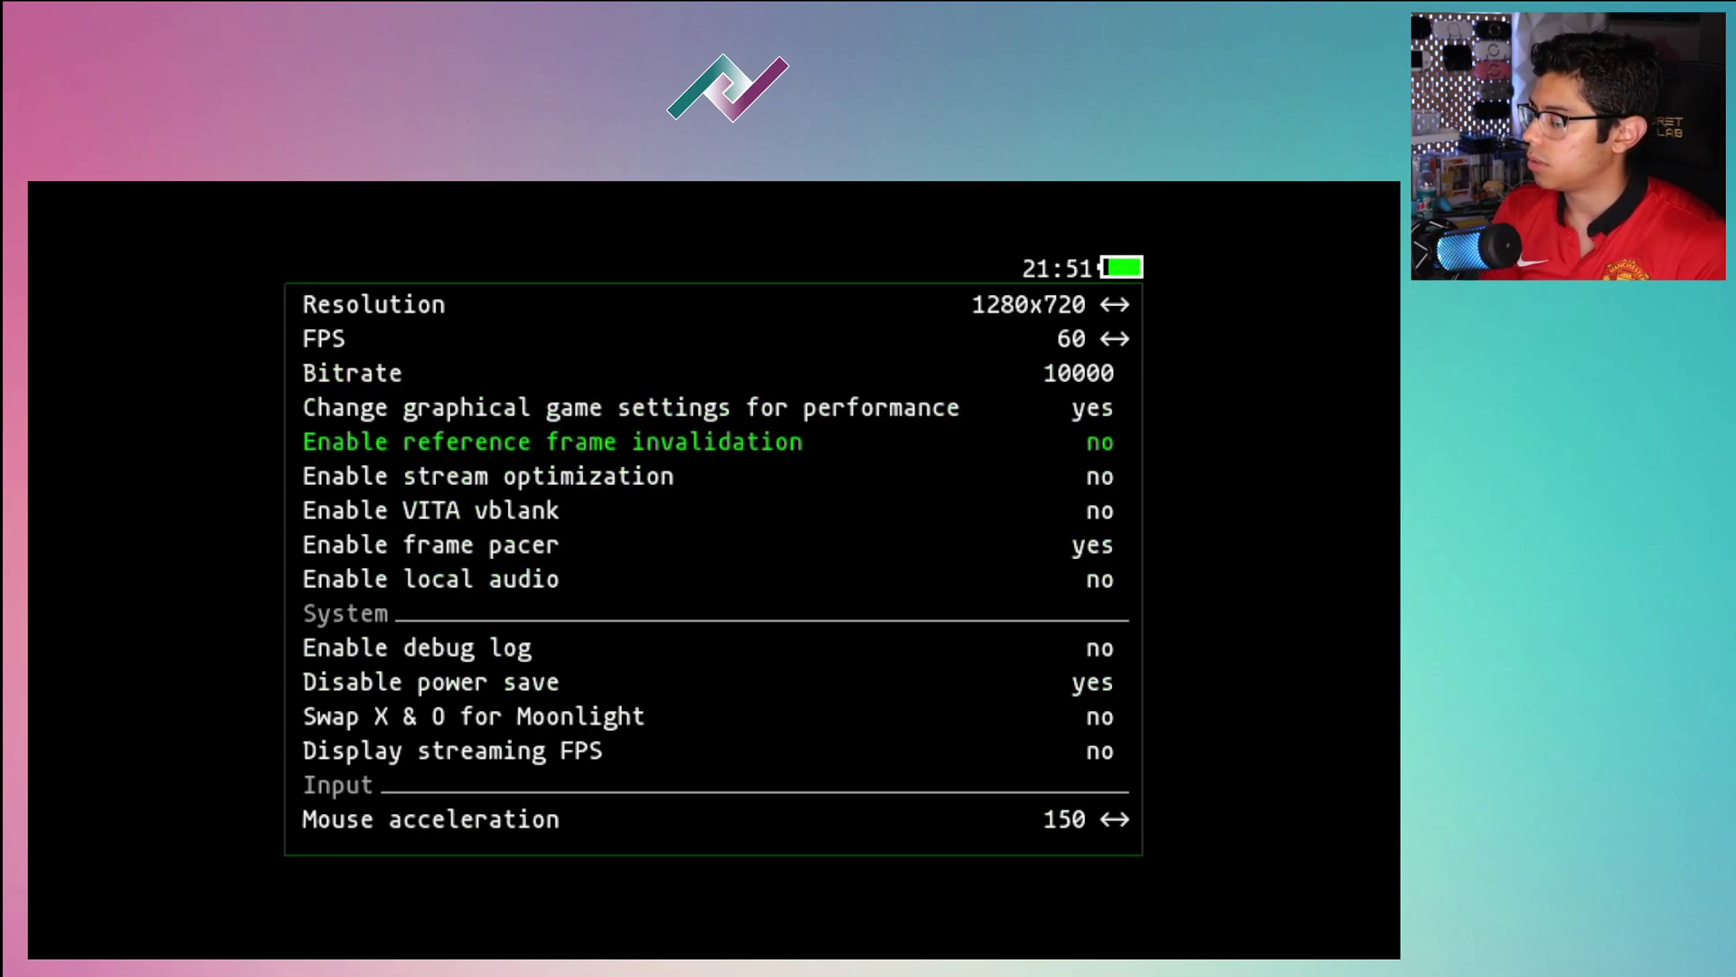
- Examine the options from stream optimization, VITA vblank and frame pacer down to Swap X & O for Moonlight
key(Down)
key(Down)
key(Up)
key(Down)
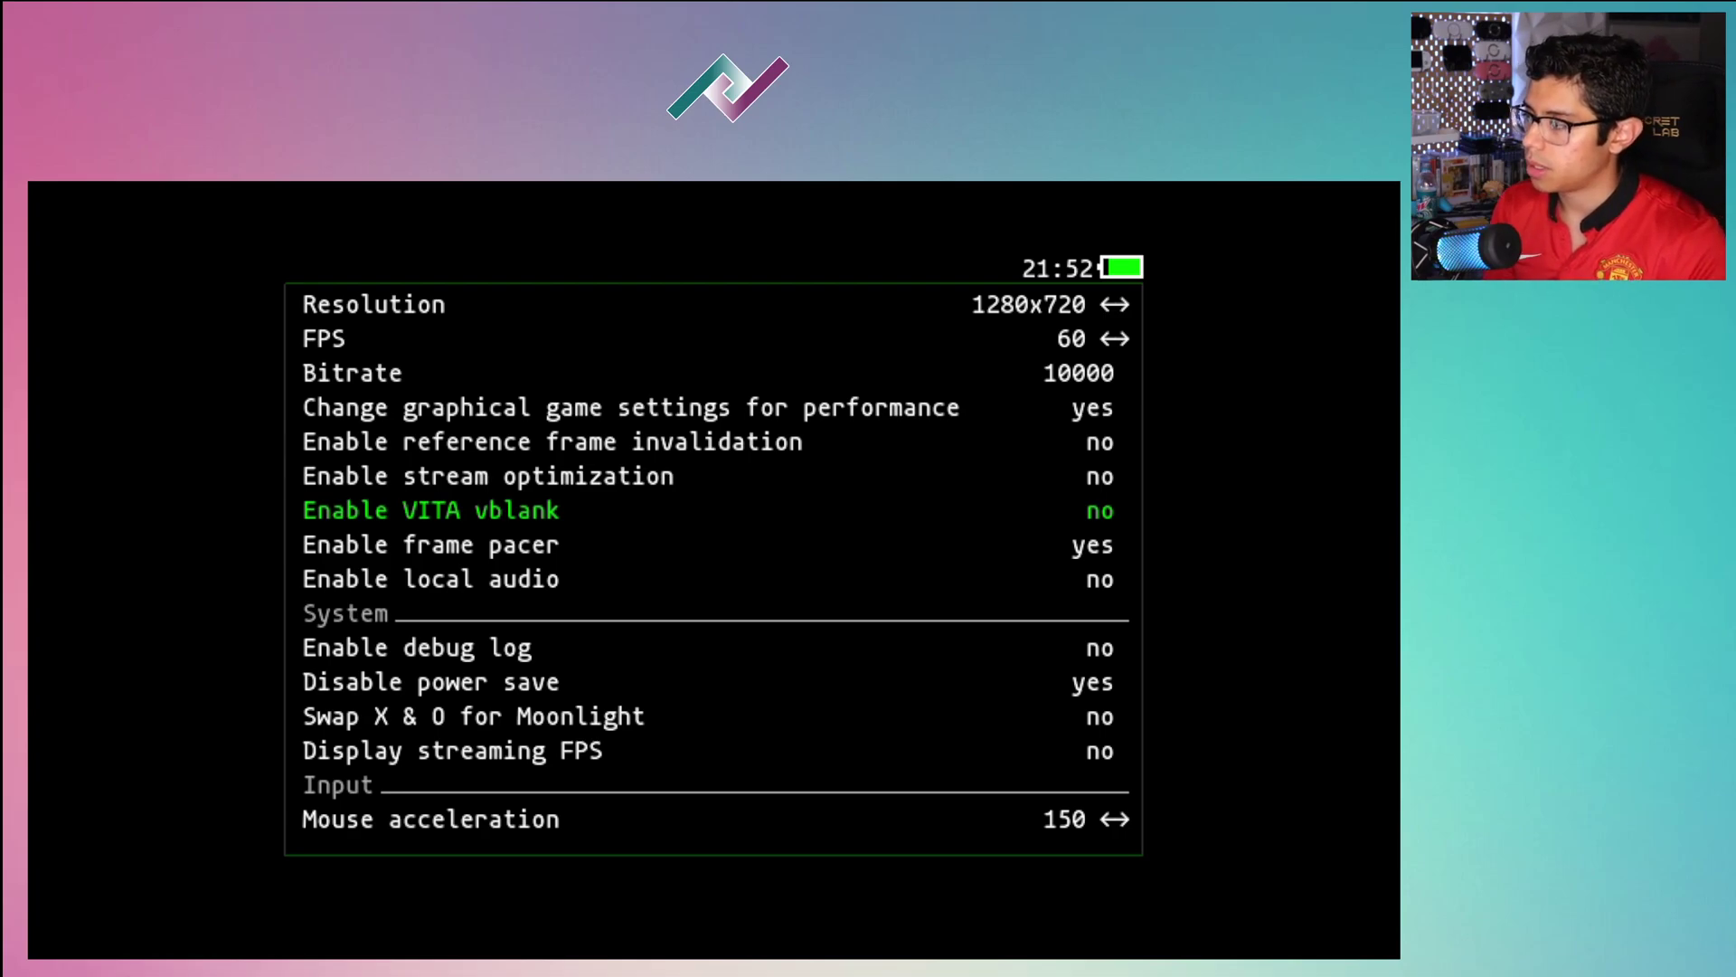
key(Down)
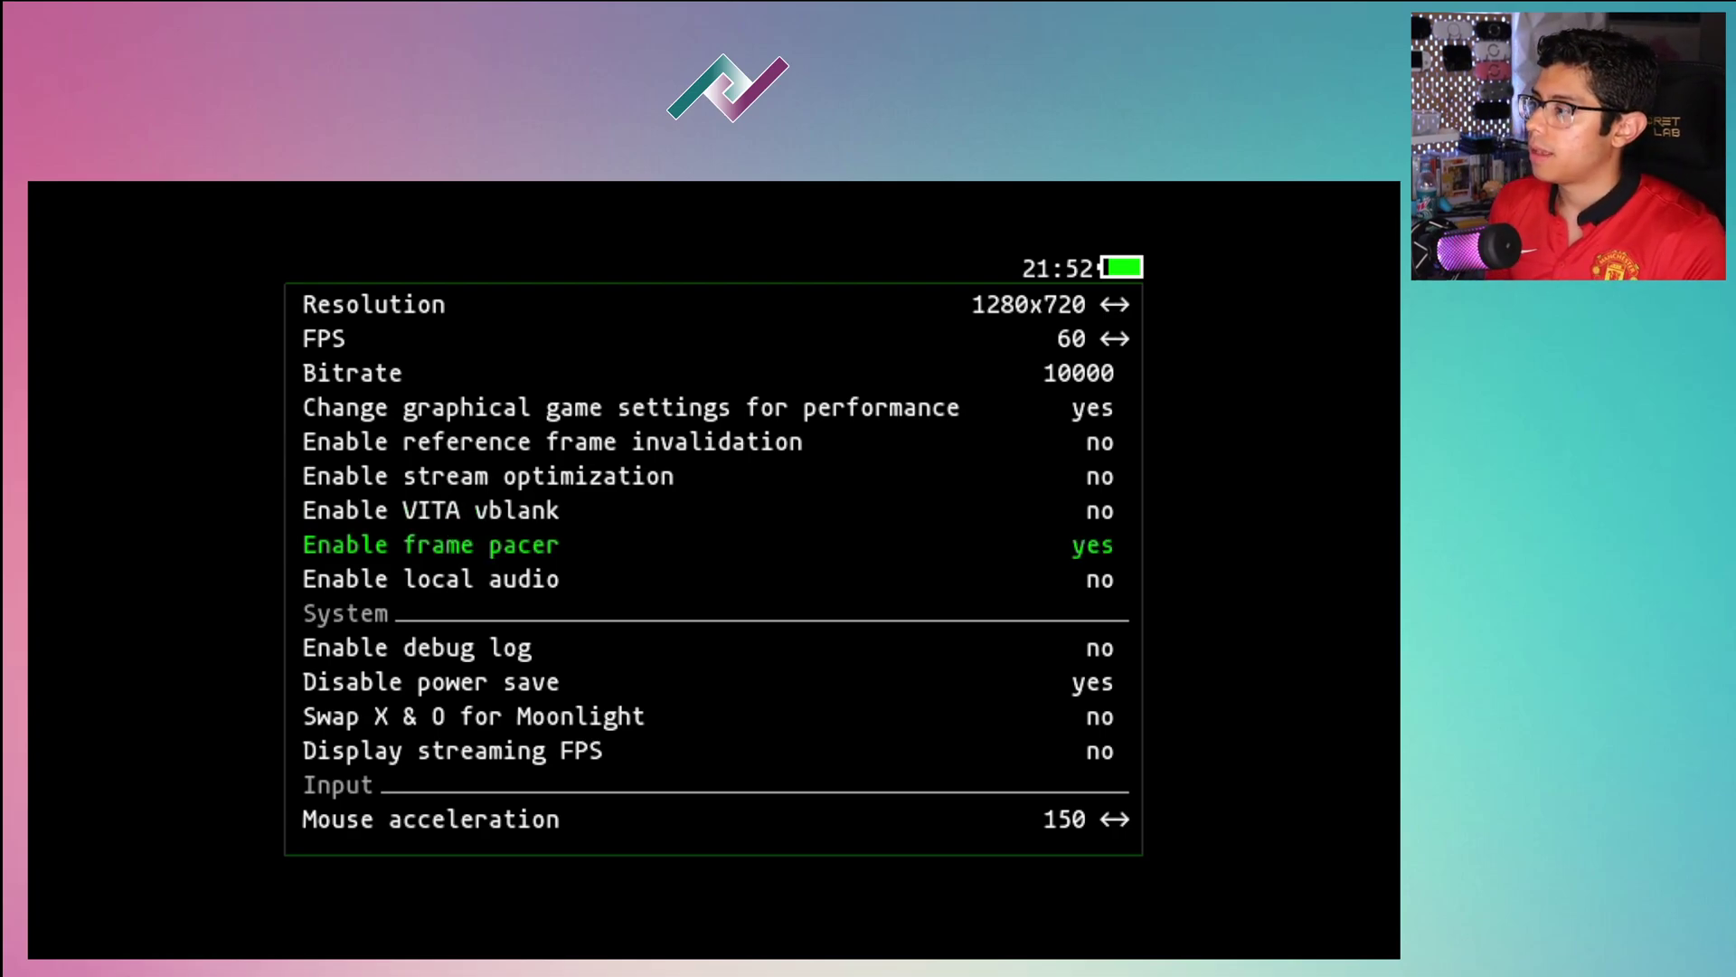
key(Down)
key(Down)
key(Down)
key(Down)
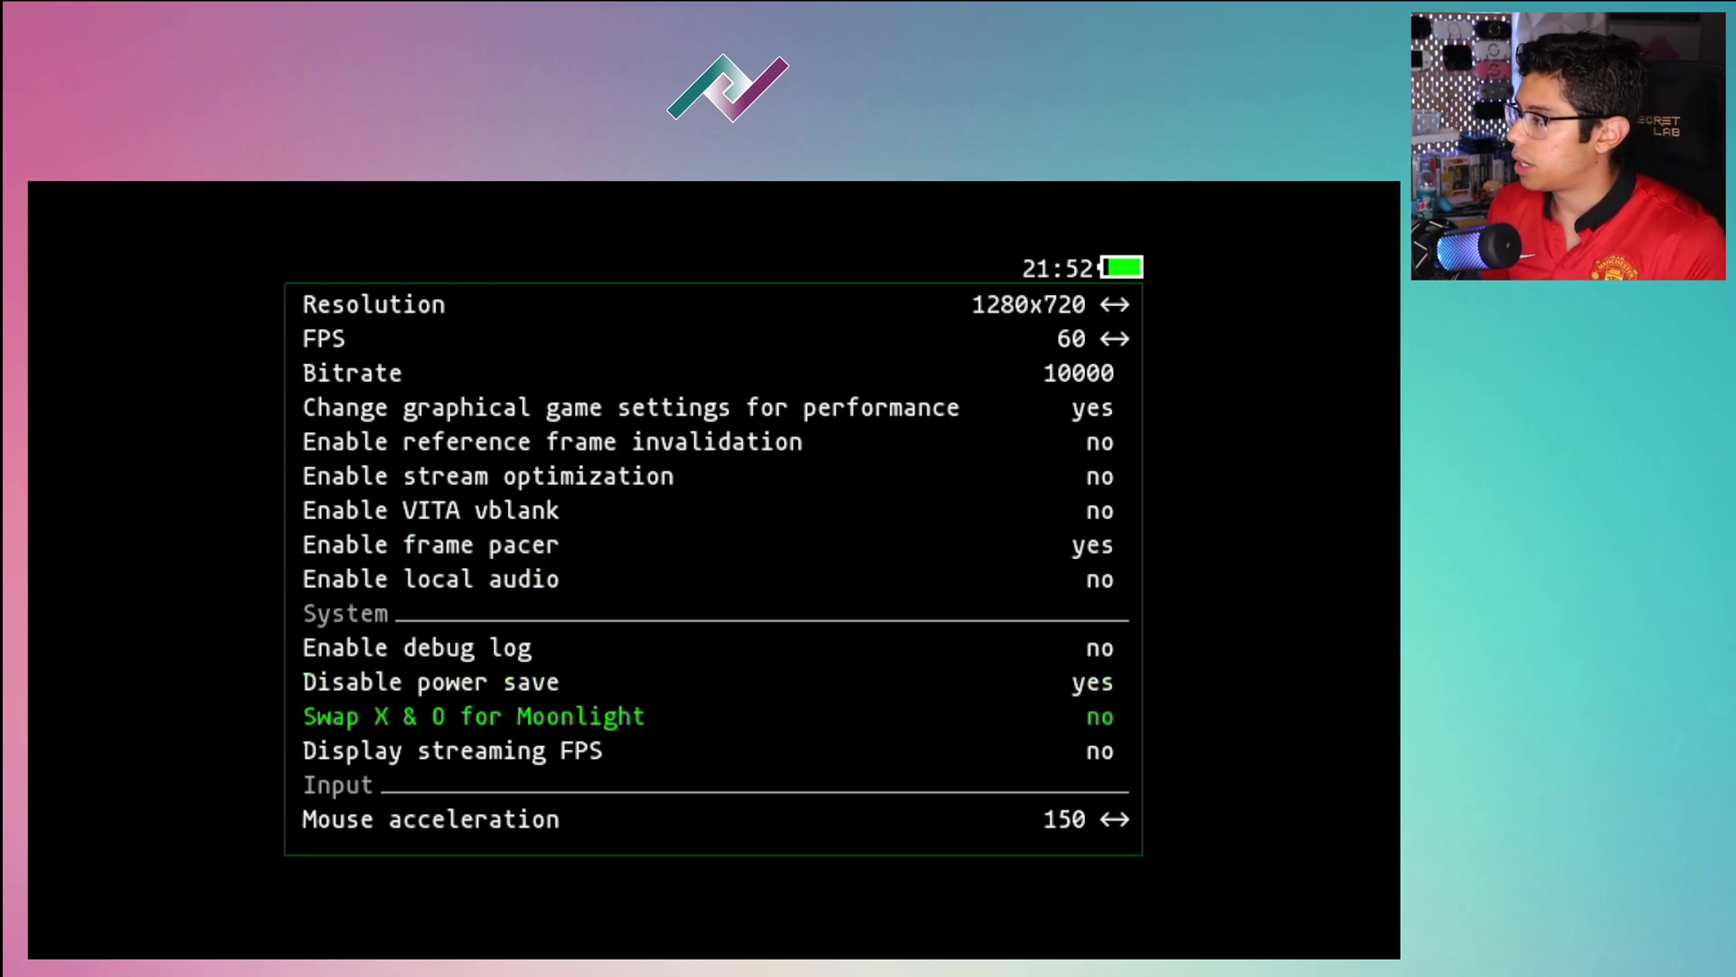
- Leave the settings, search for devices and try to add DESKTOP-IKCQCPE
key(Escape)
key(Up)
key(Up)
key(Down)
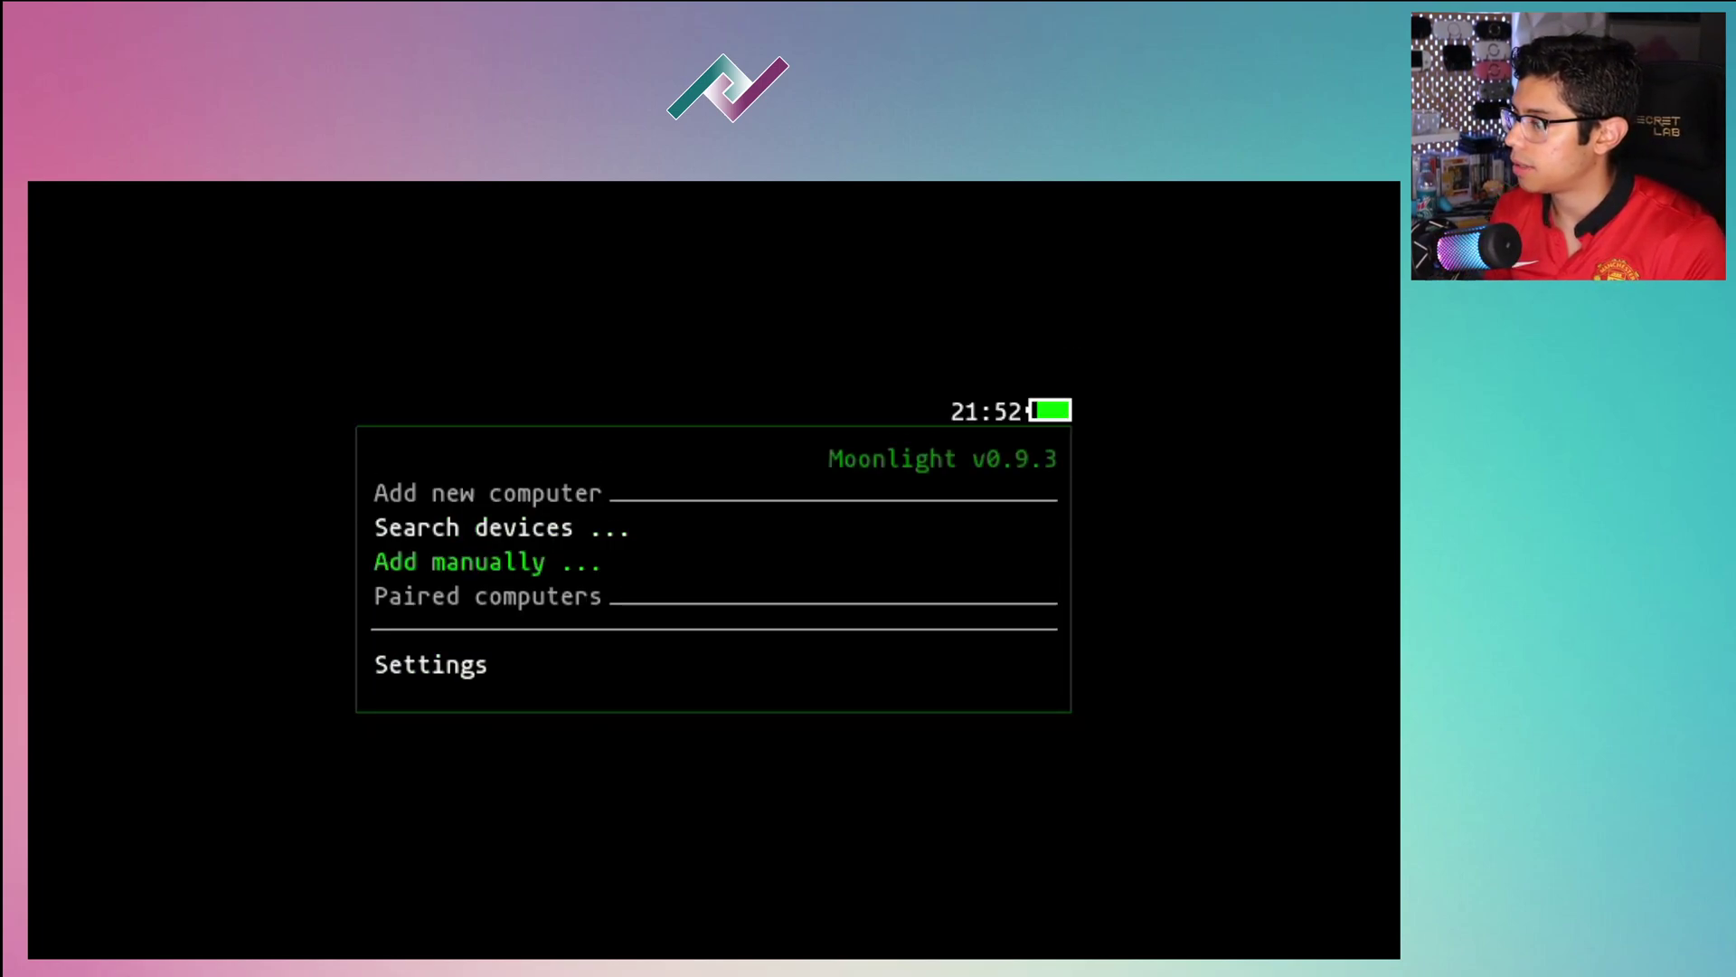
key(Up)
key(Return)
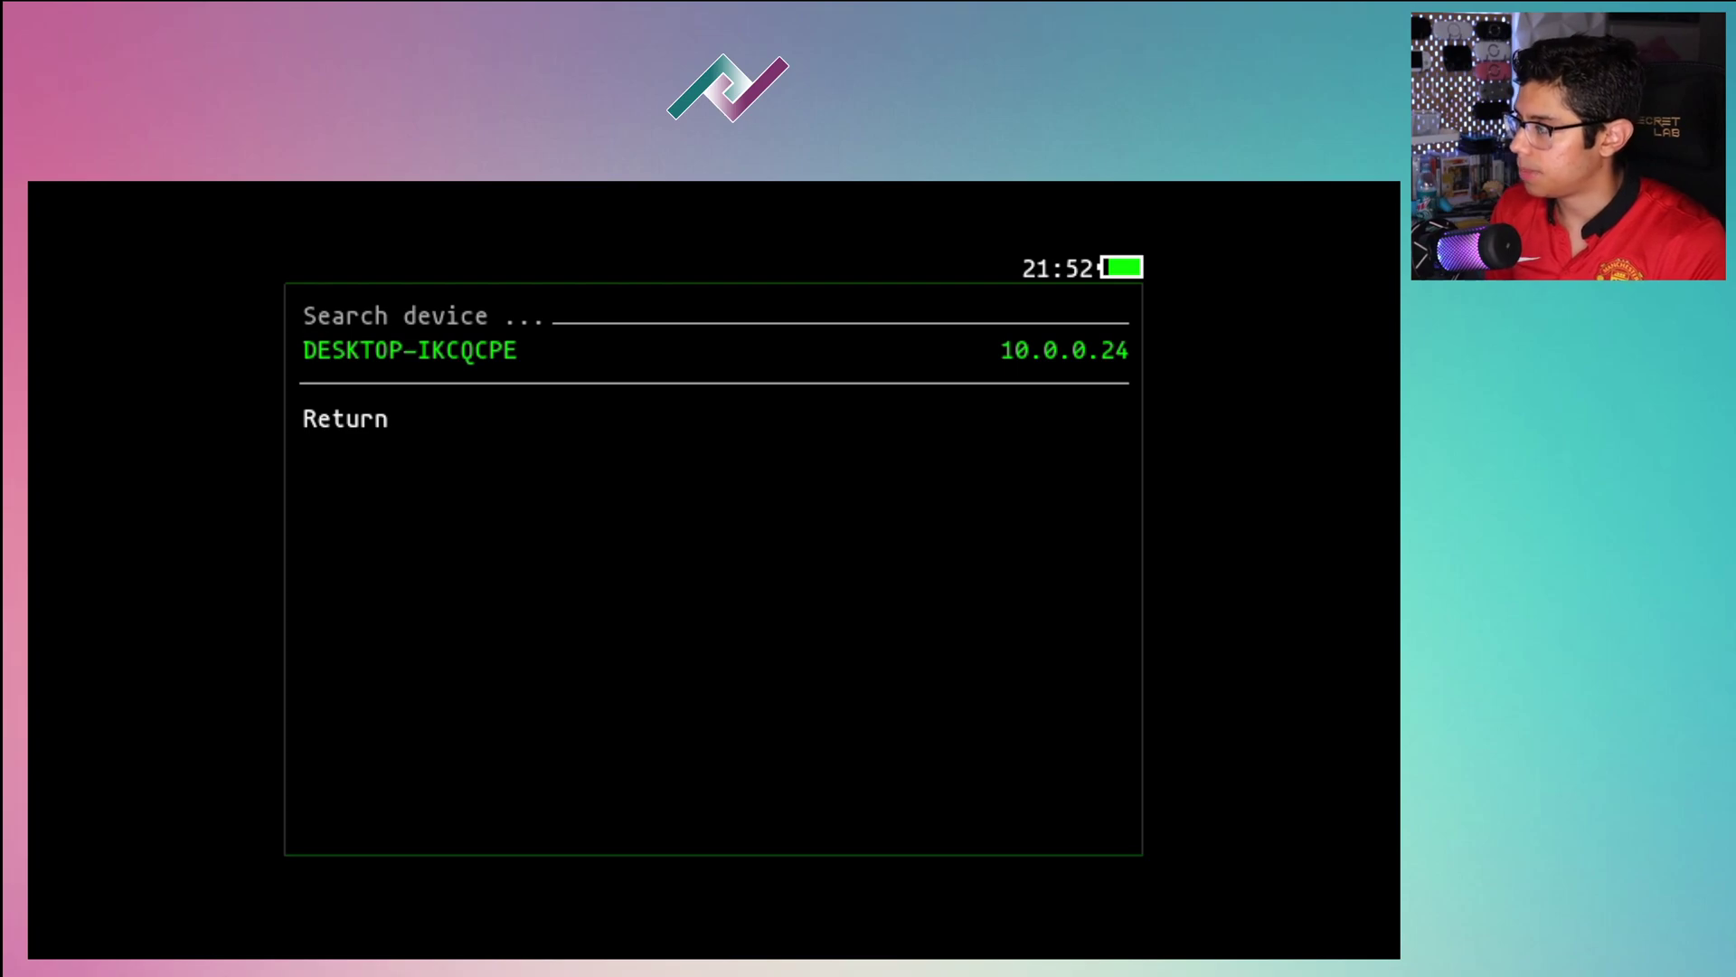
key(Return)
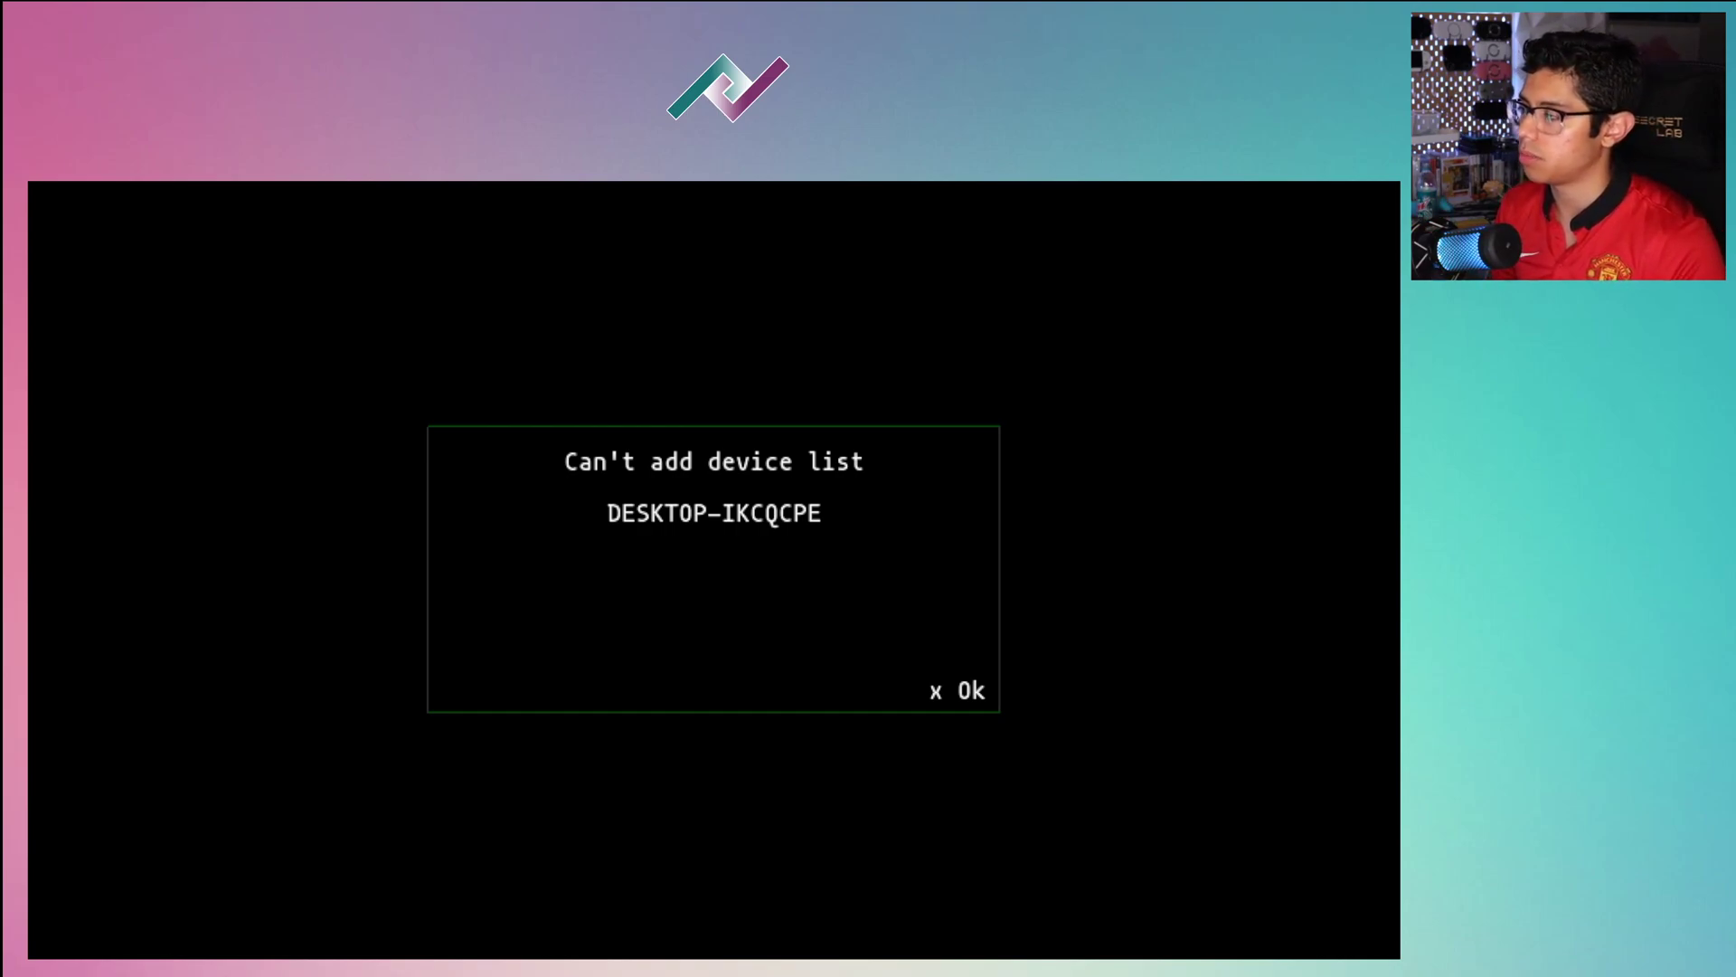
key(x)
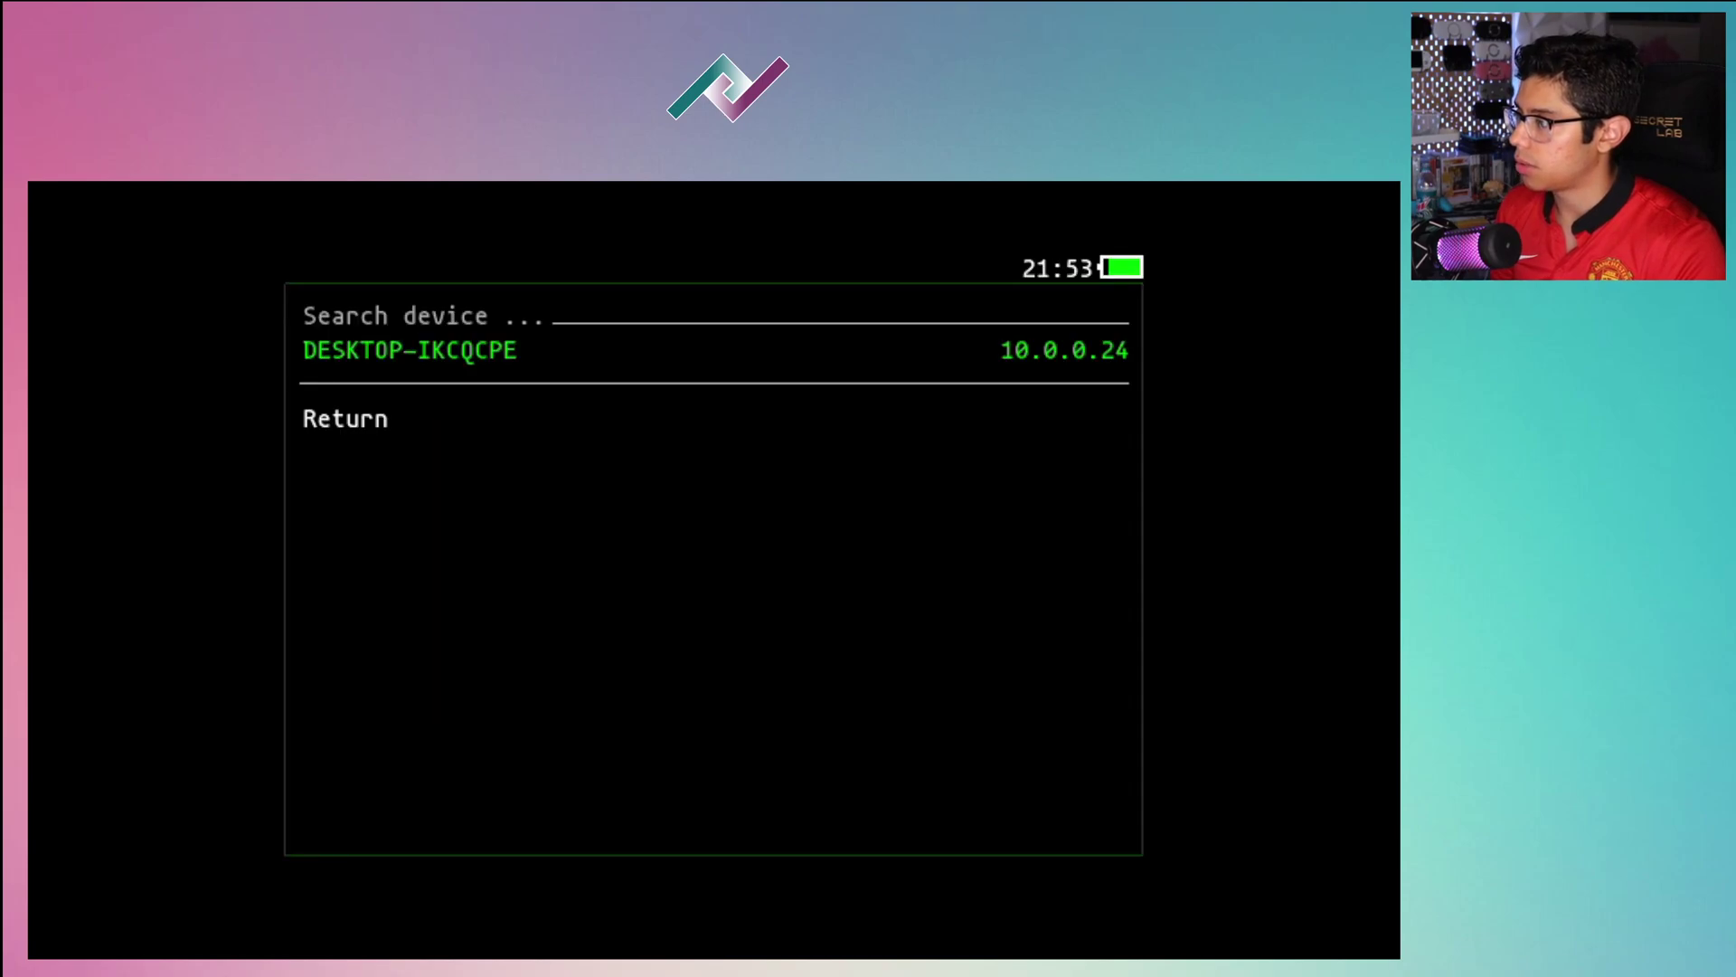
- Return from the device search, resume the connection to 10.0.0.24 and try to pair with the PC
key(Down)
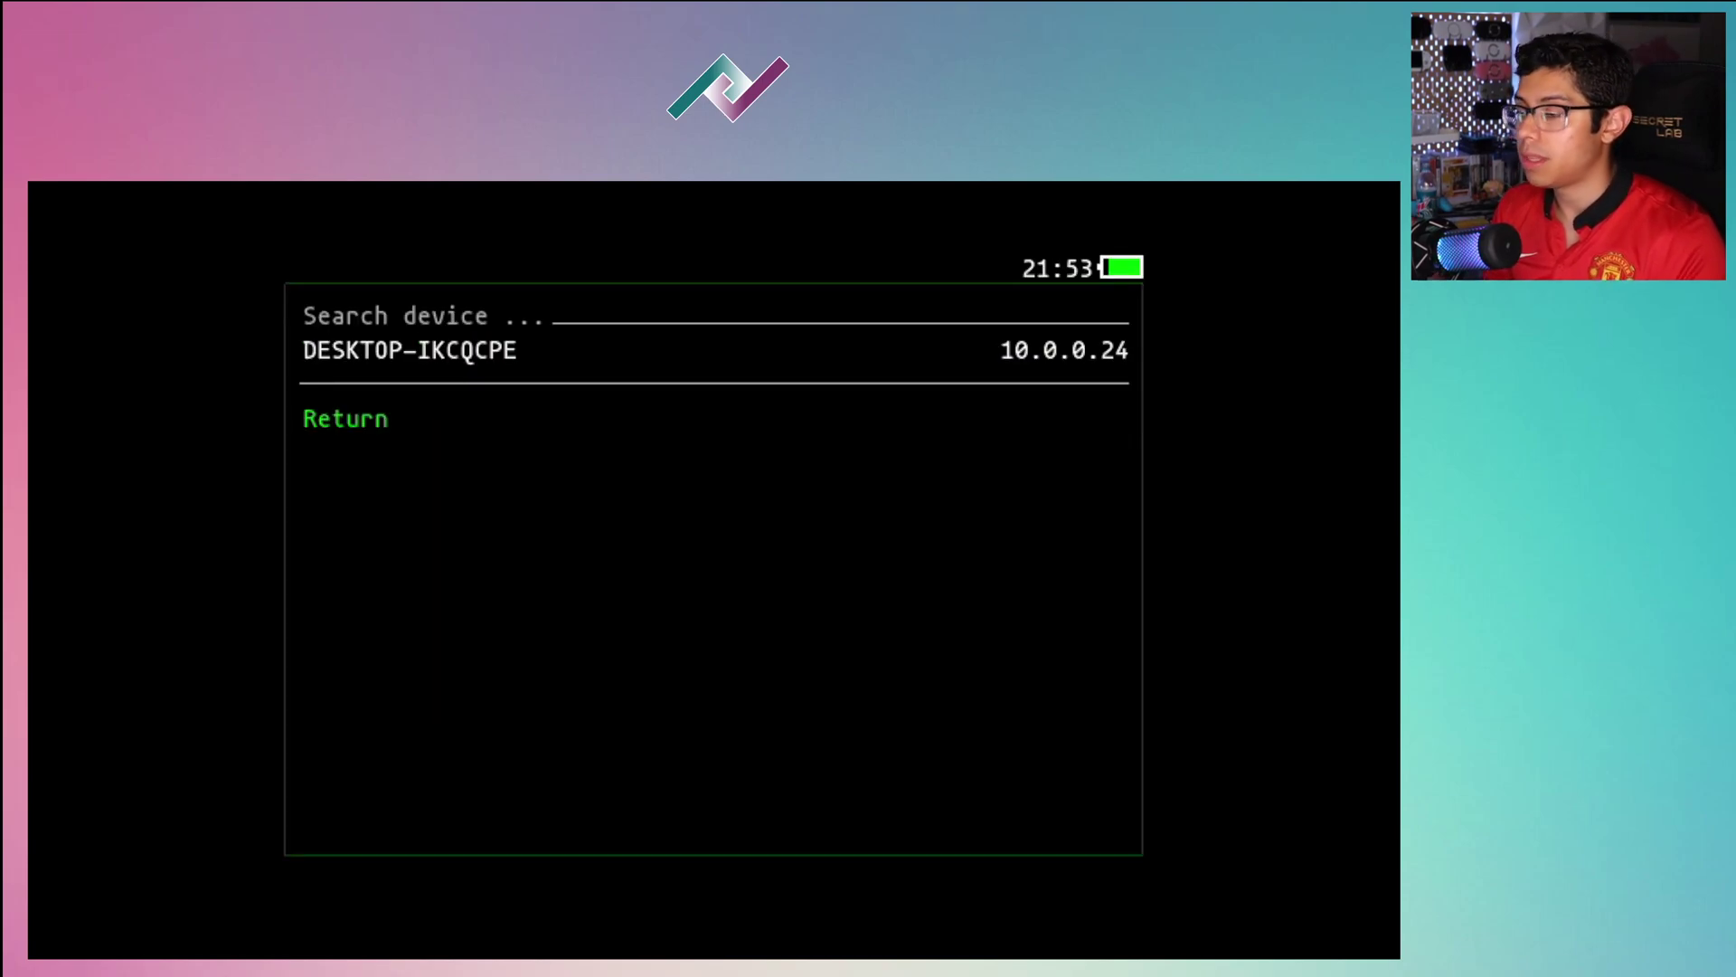
key(Return)
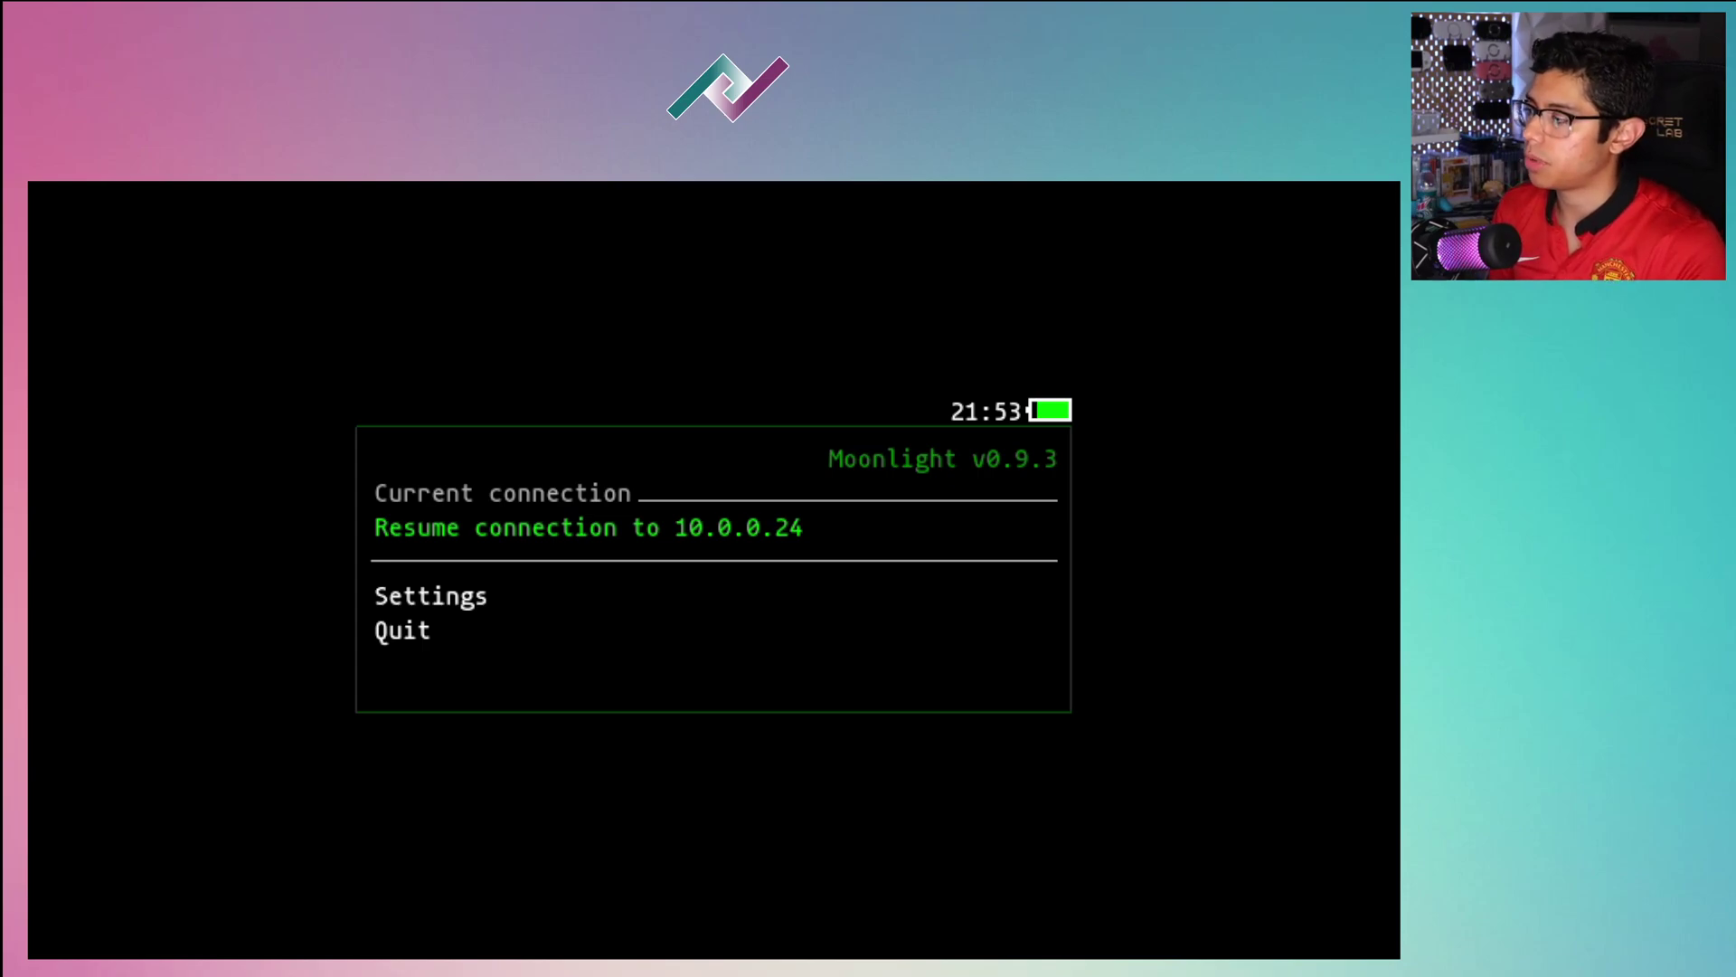
key(Return)
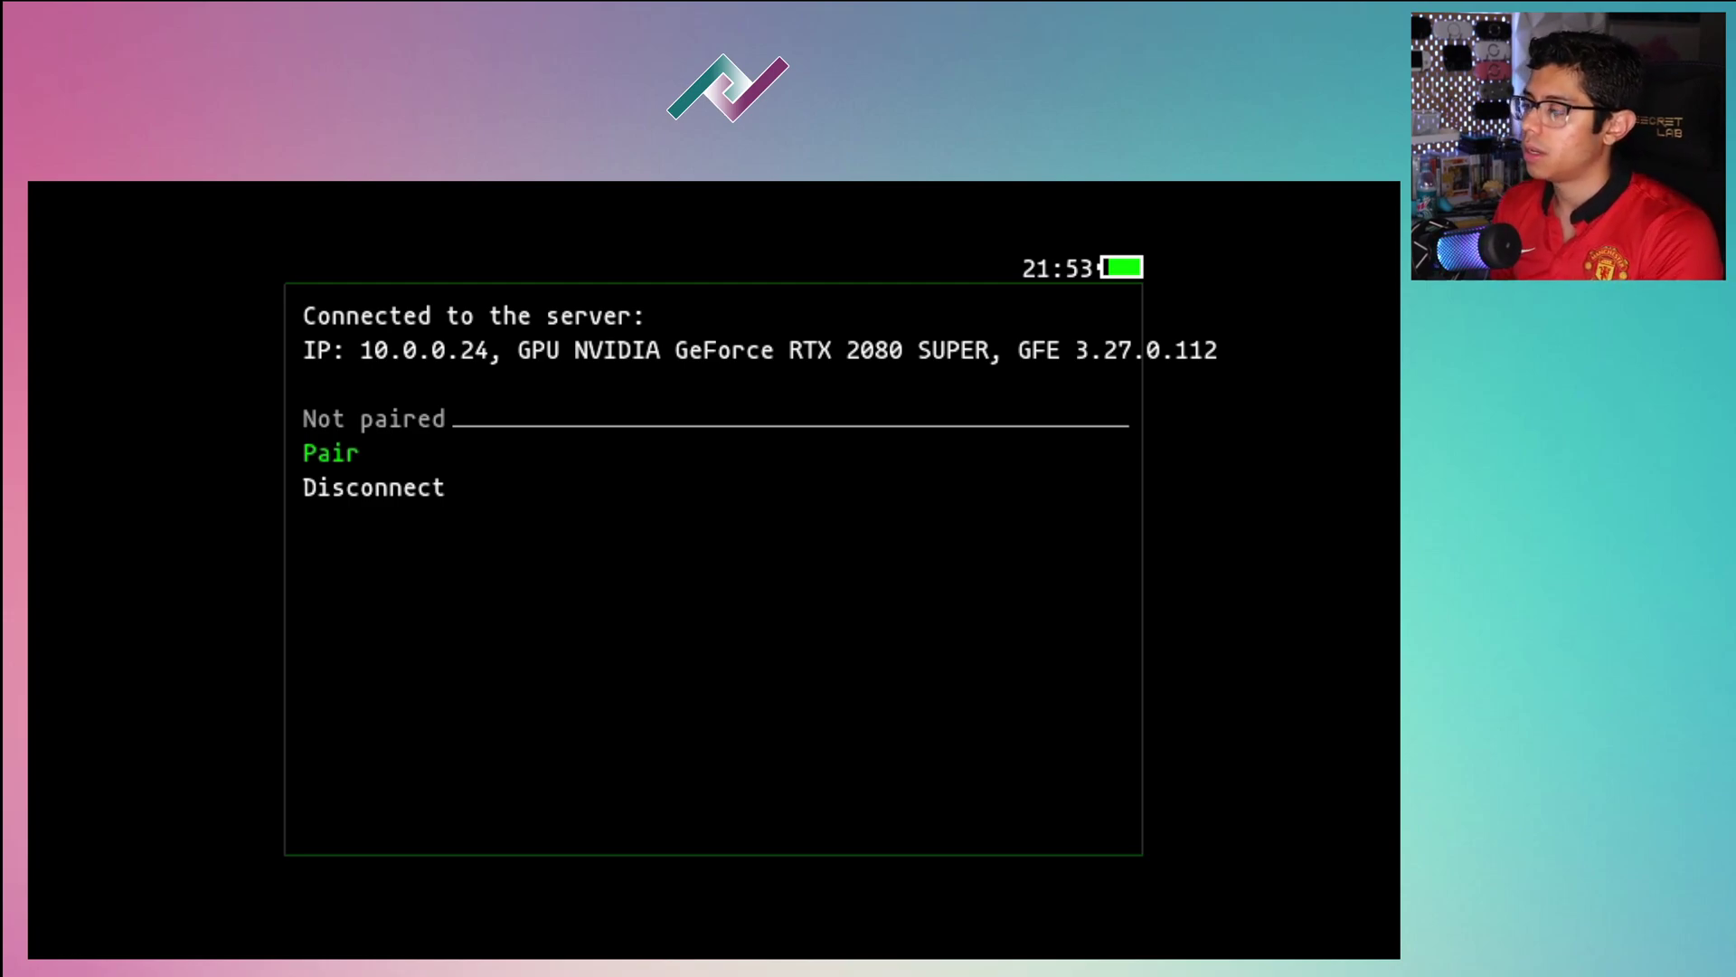
key(Return)
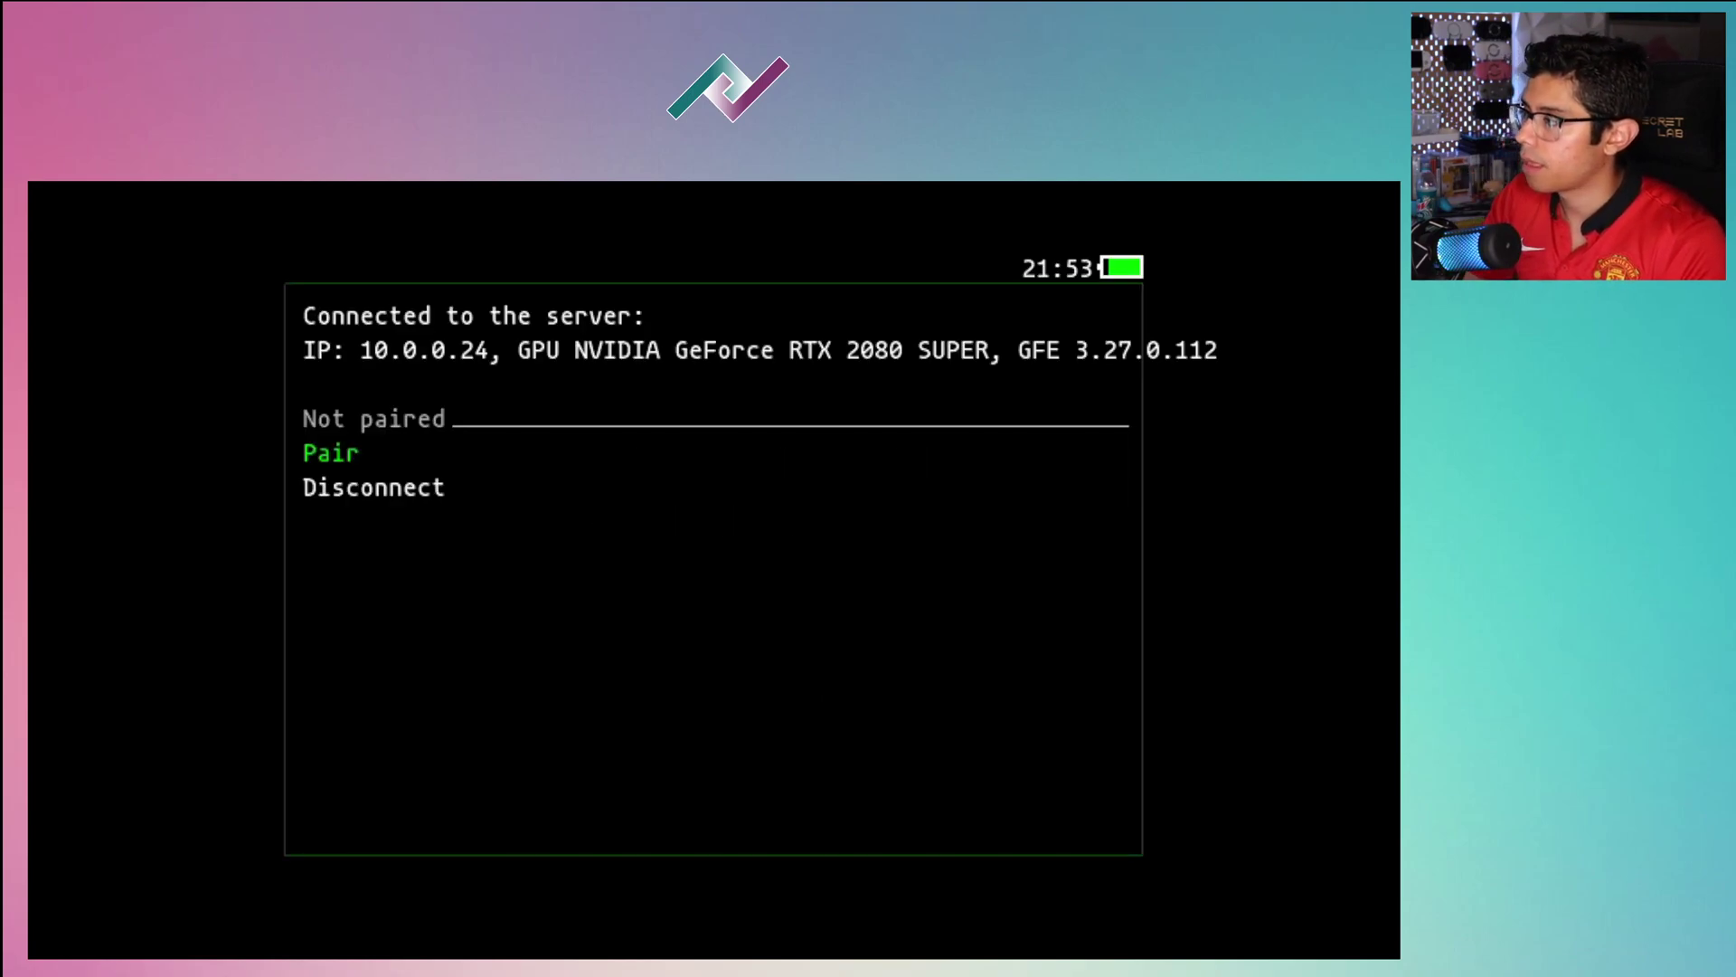
- Disconnect from the server and start another device search
key(Down)
key(Return)
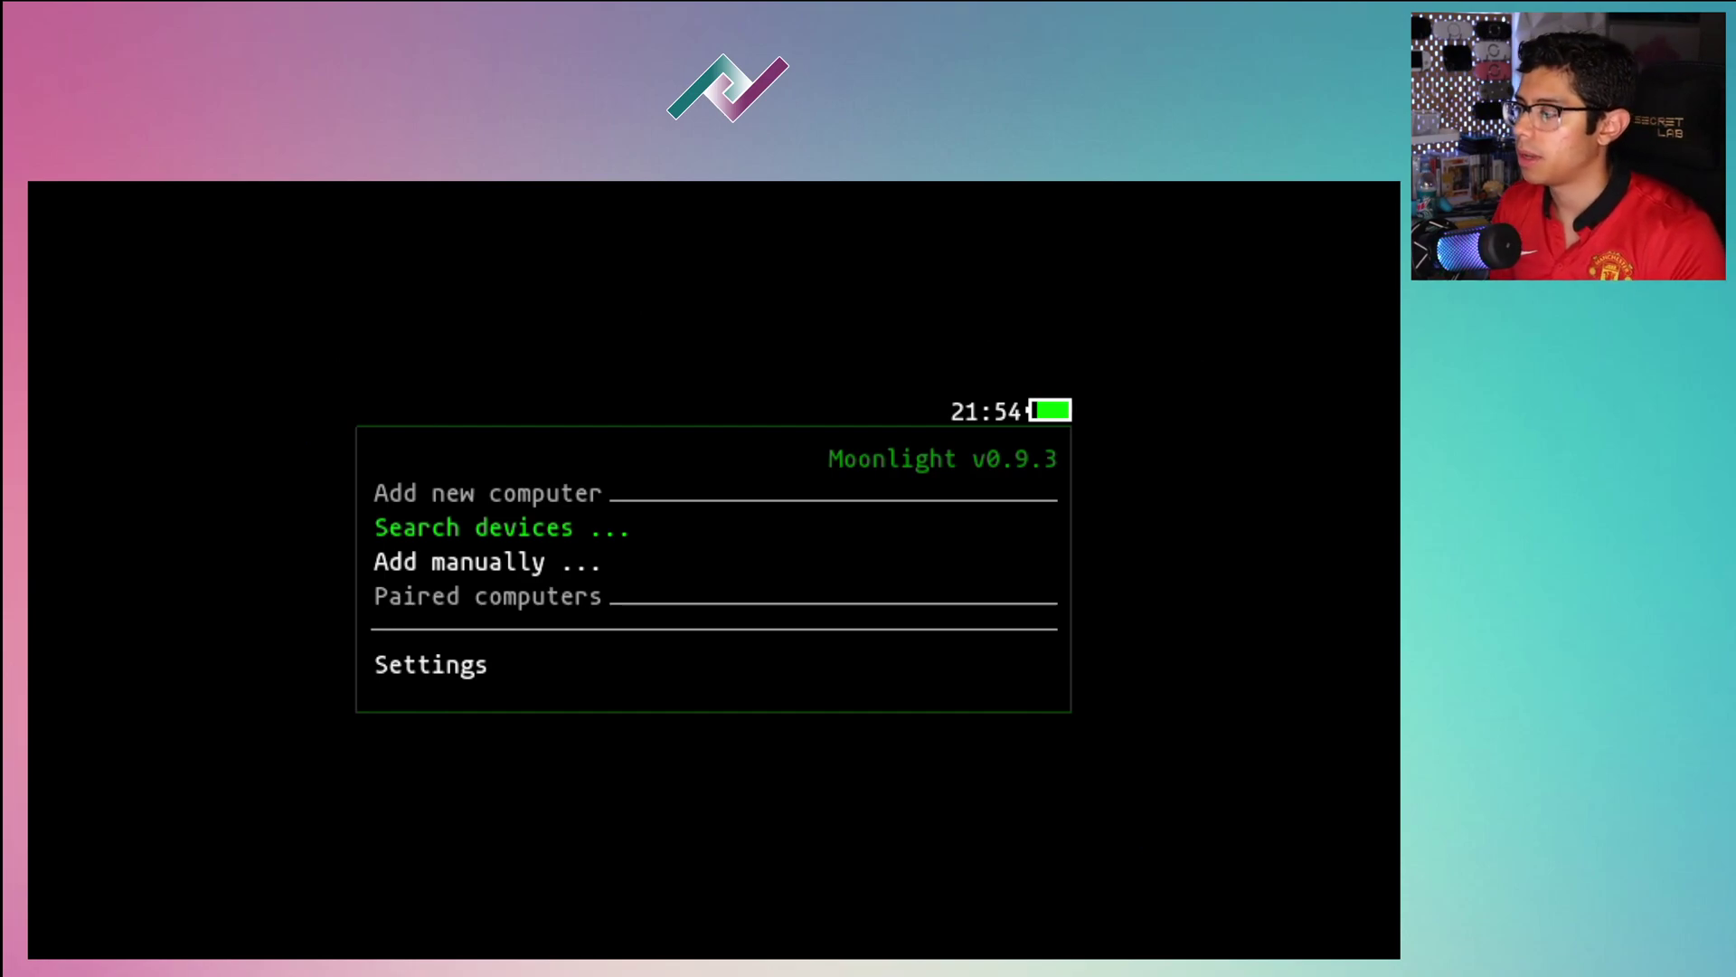
key(Down)
key(Up)
key(Return)
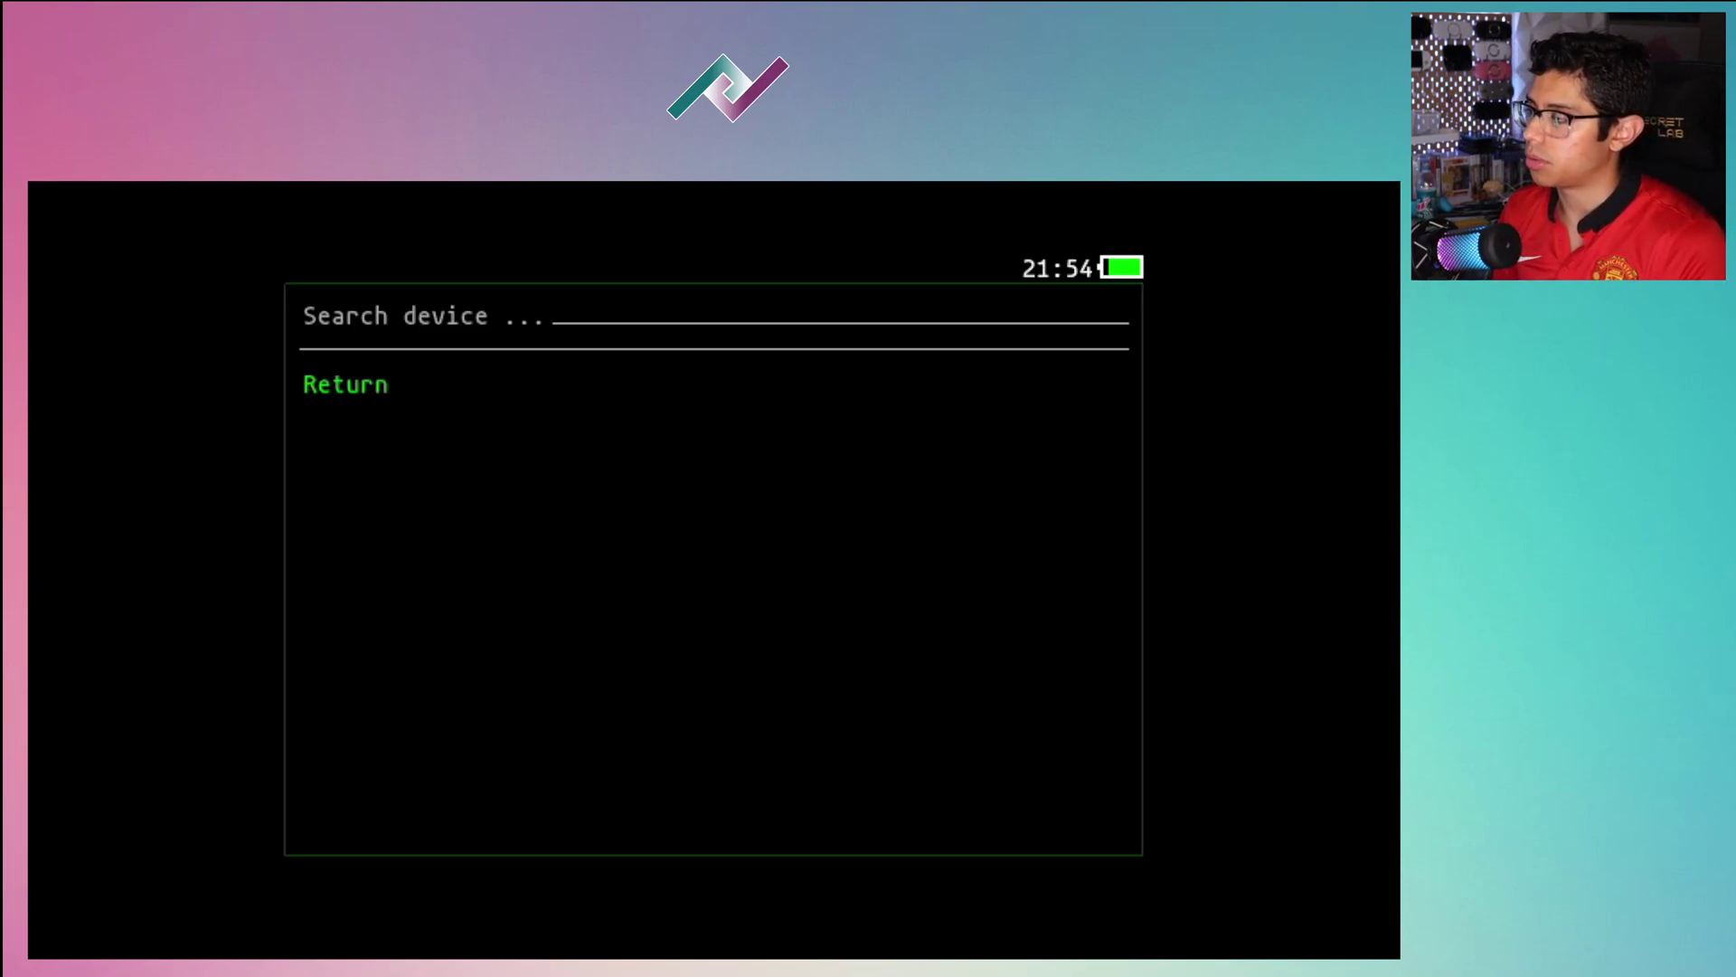
- Close Moonlight from the PS Vita system and relaunch it from the homebrew tools folder
key(super)
key(super)
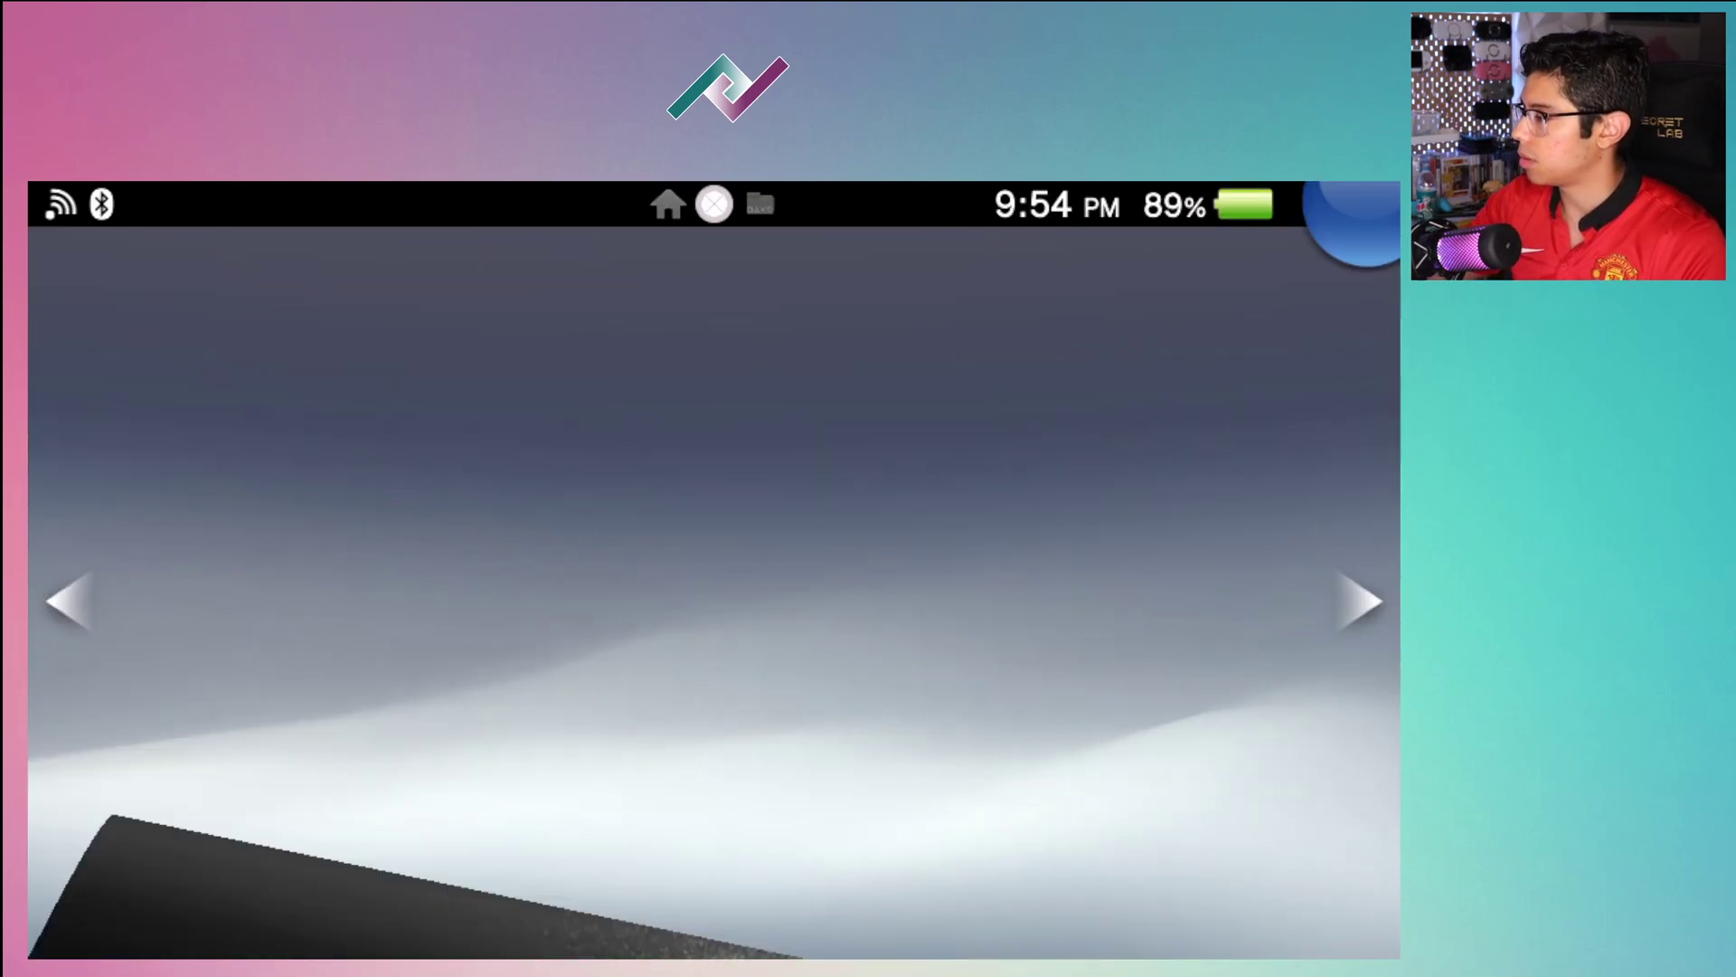
key(Return)
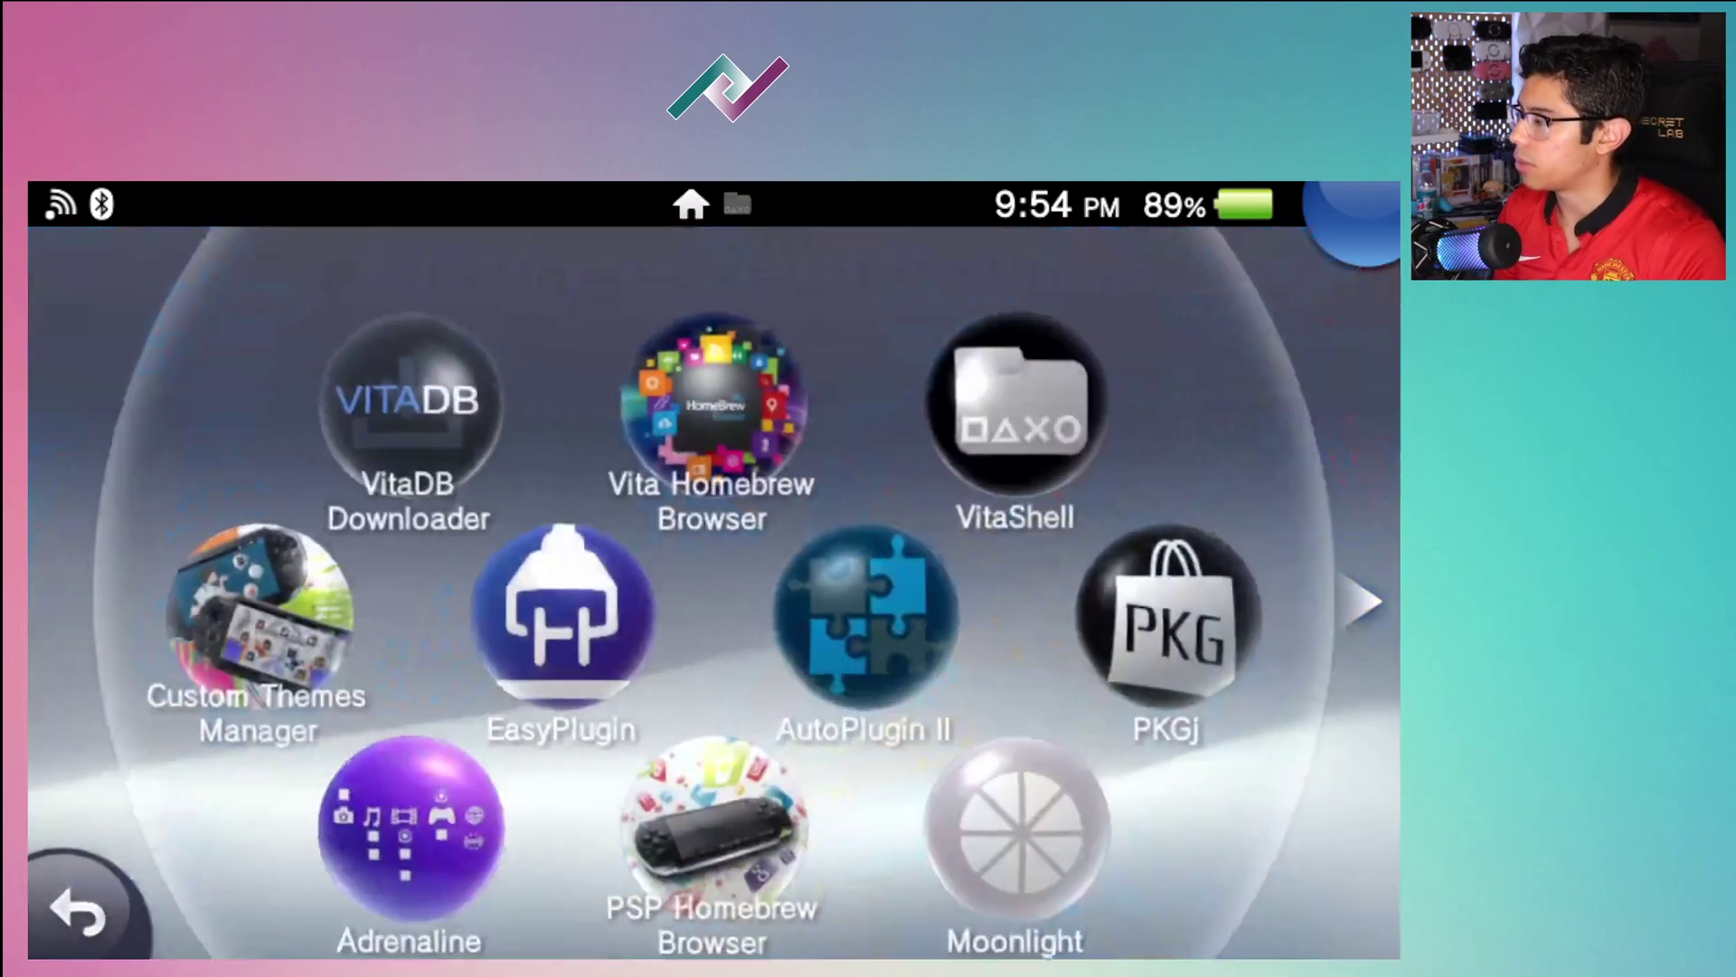
key(Return)
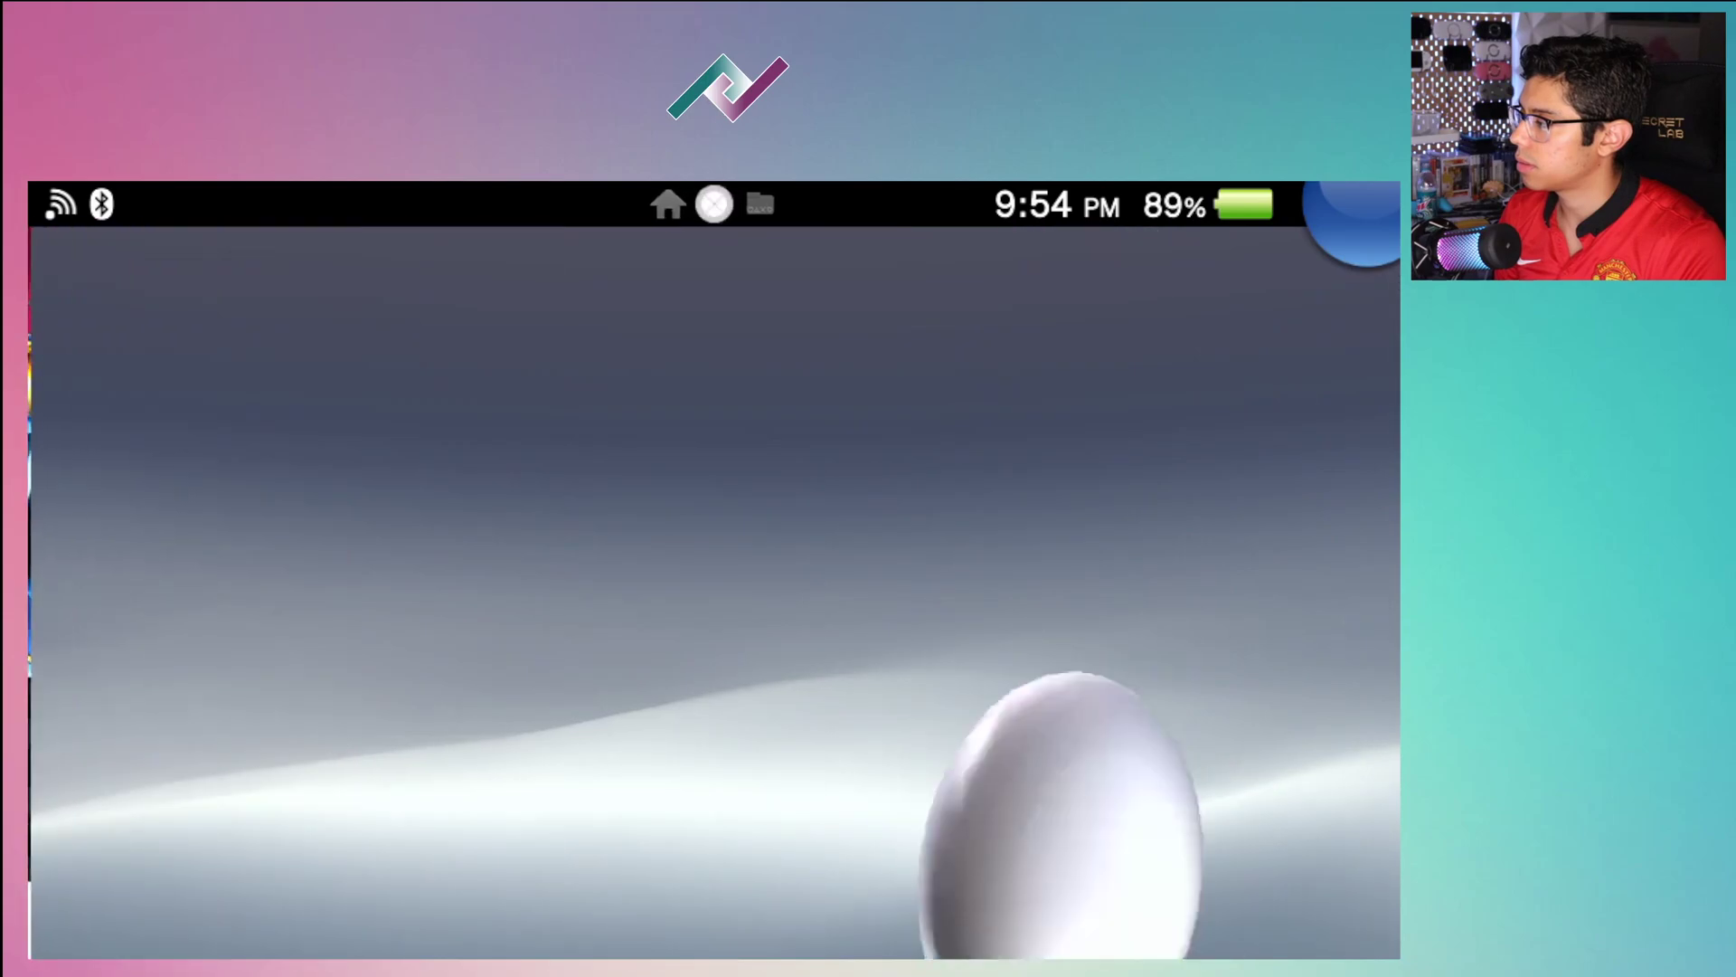
key(Return)
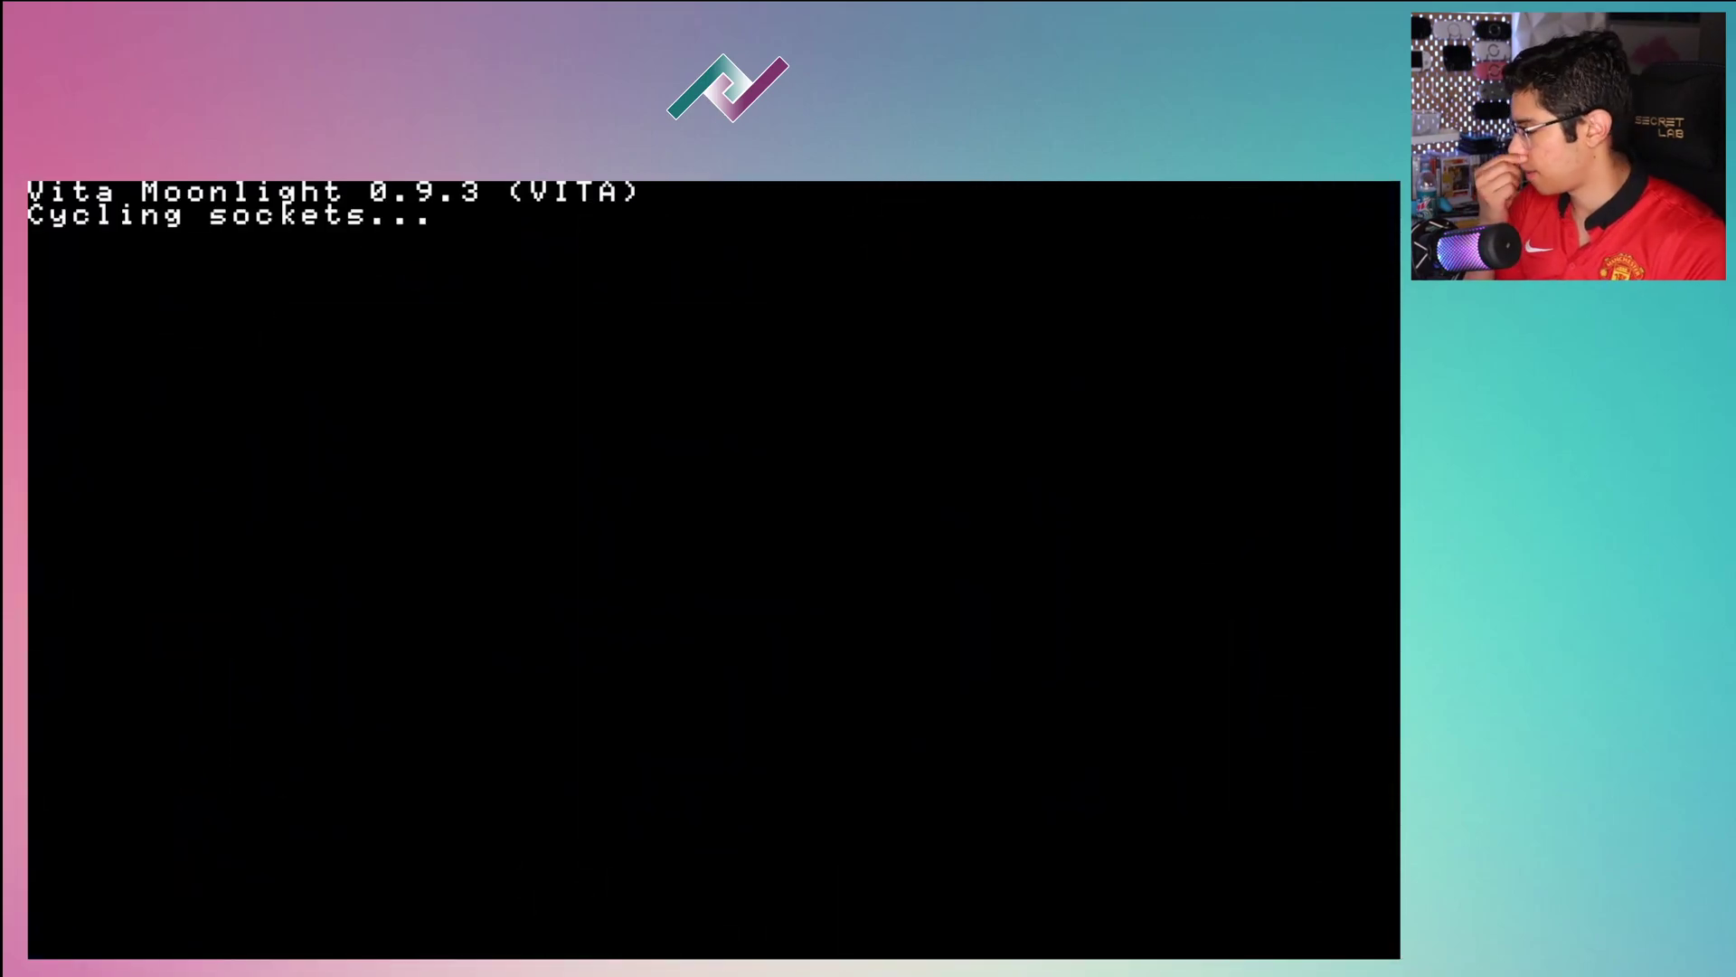
- Search for devices, try to add DESKTOP-IKCQCPE again and return to Moonlight's main menu
key(Return)
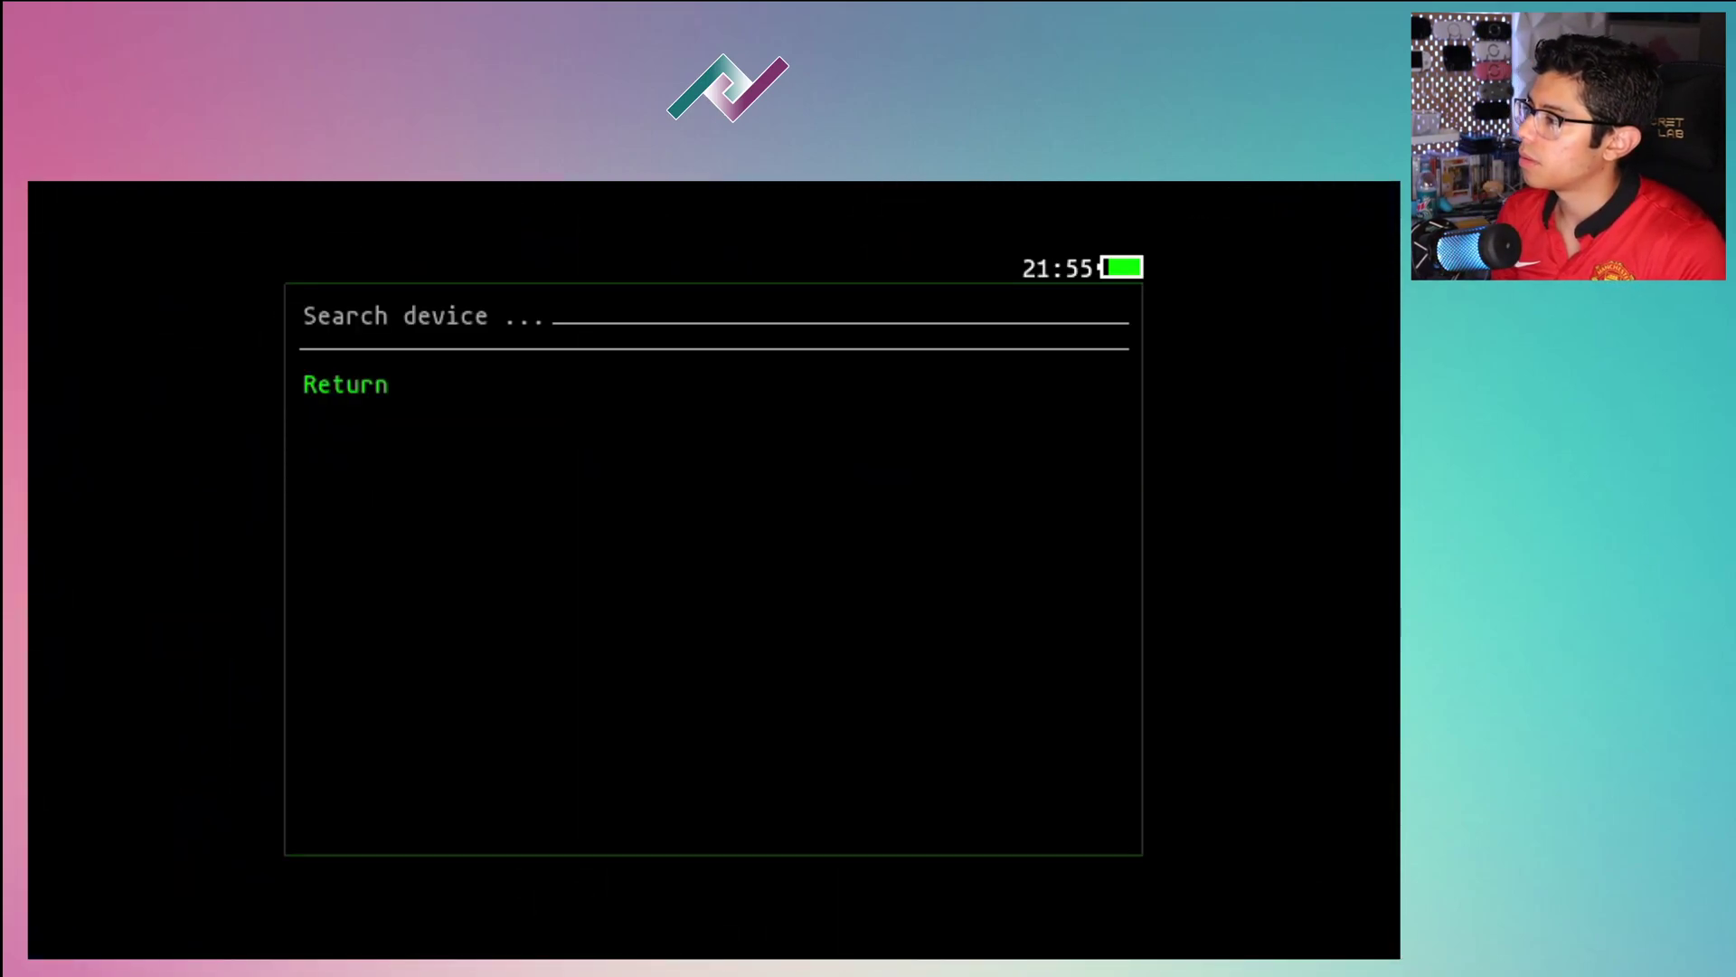
key(Return)
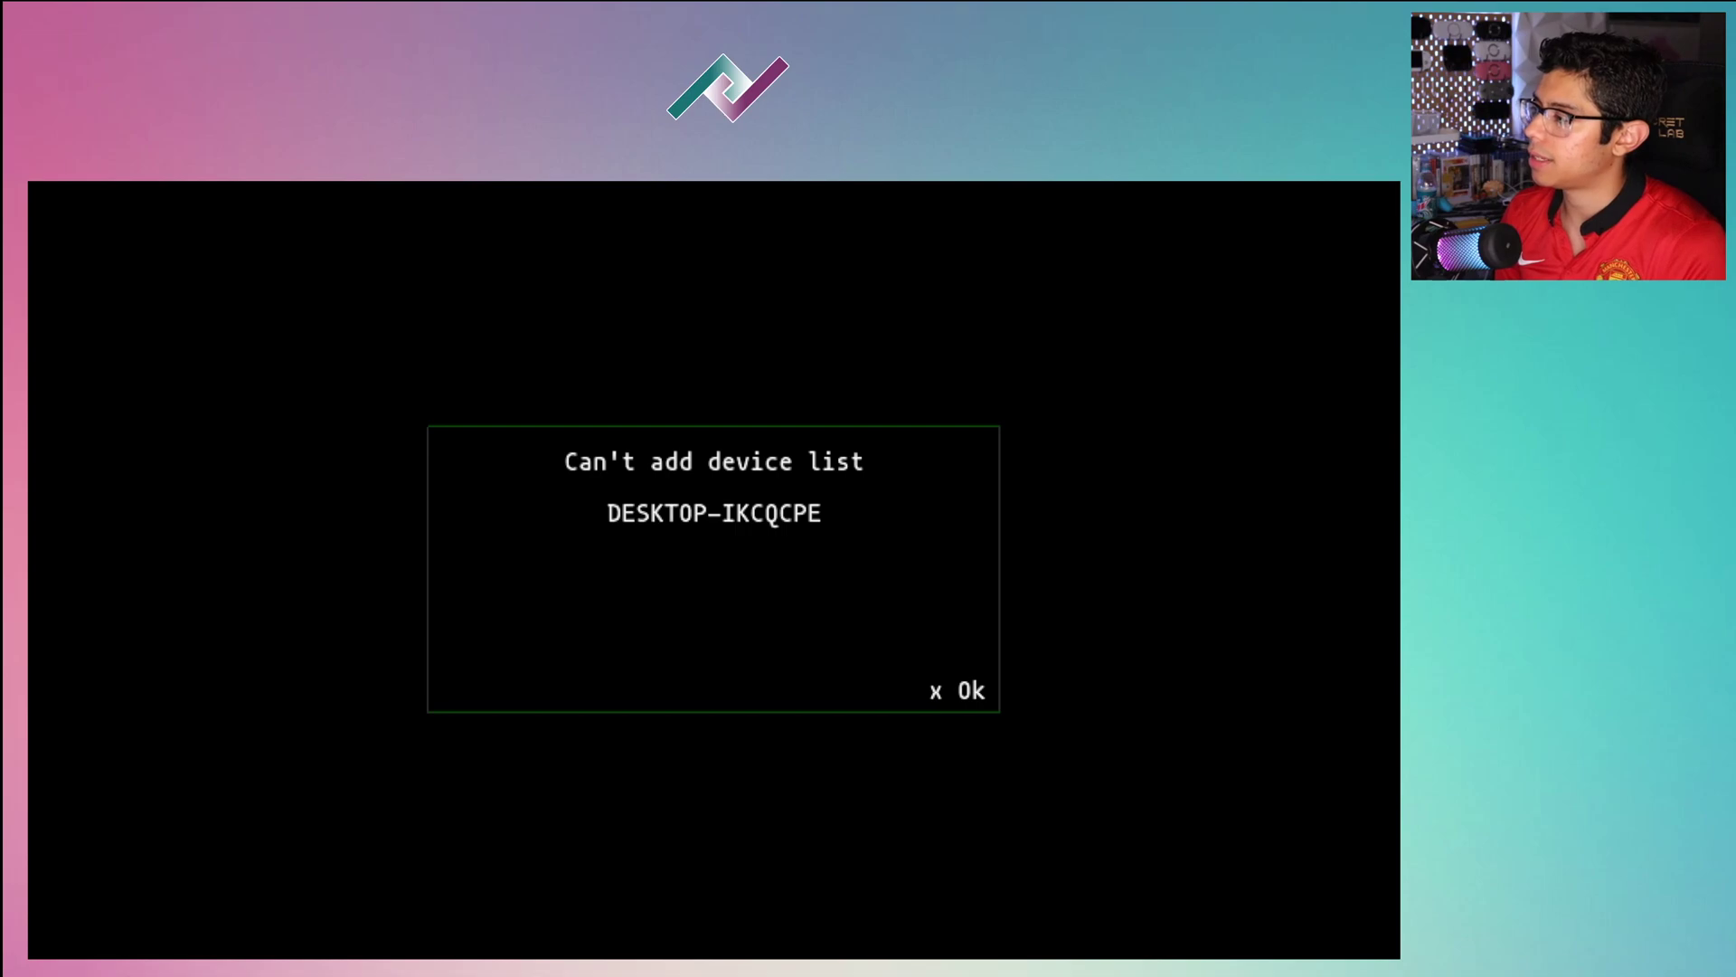
key(x)
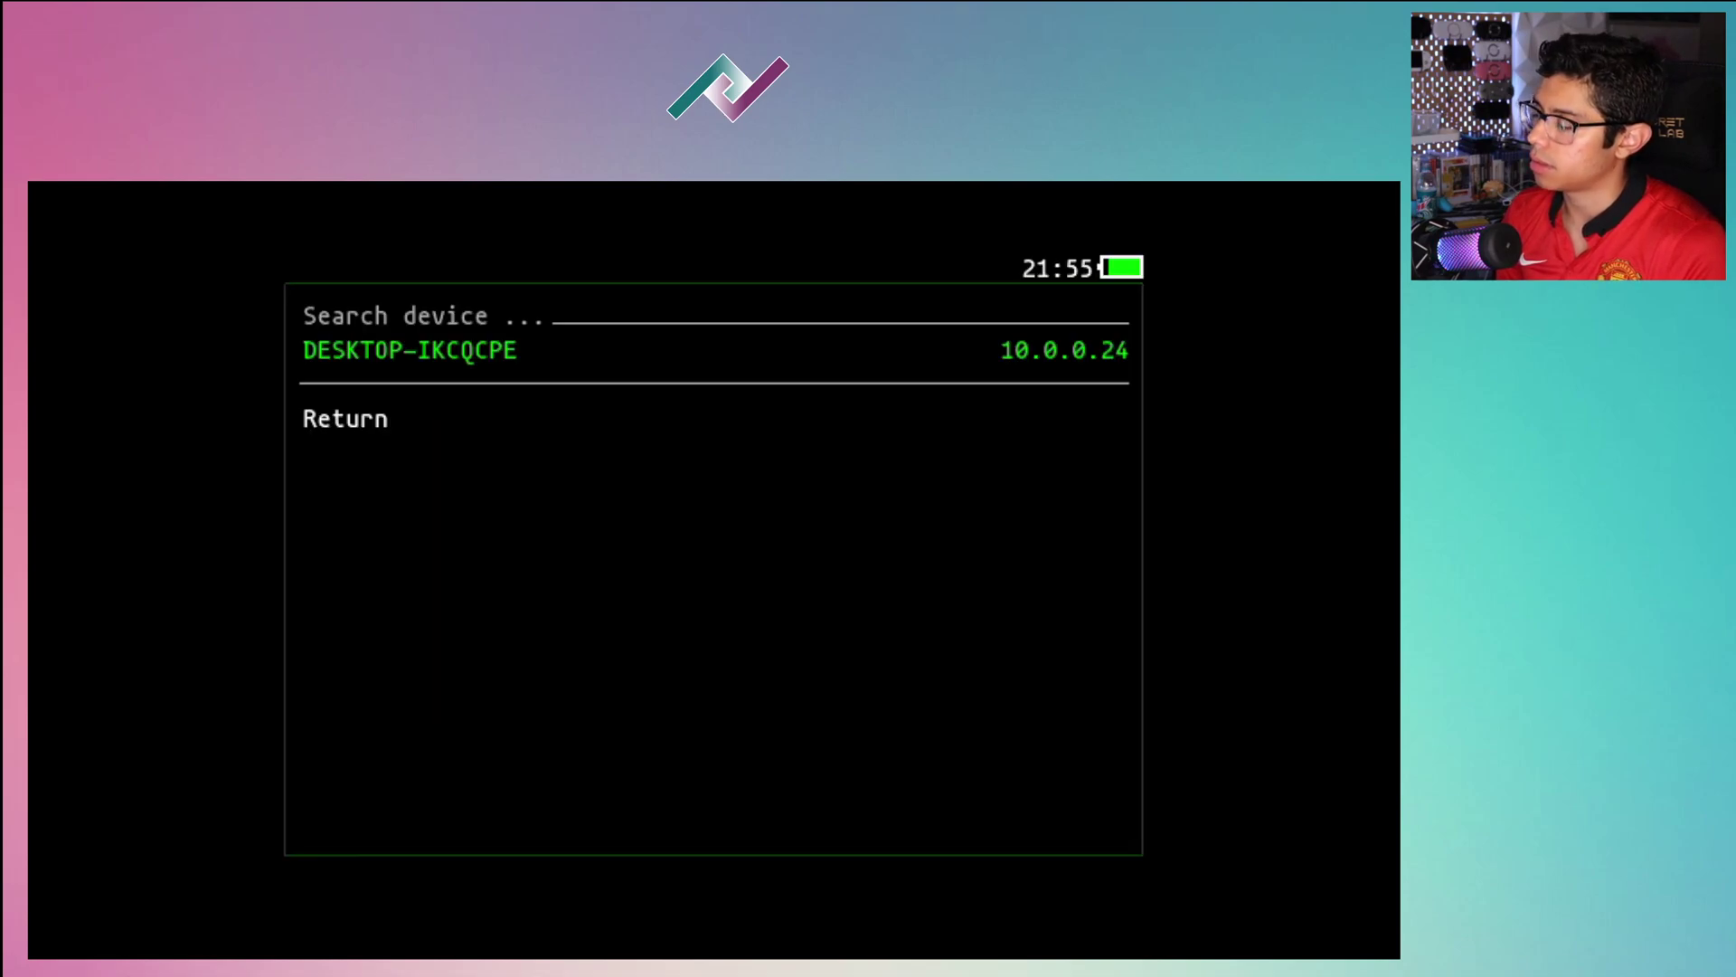
key(Escape)
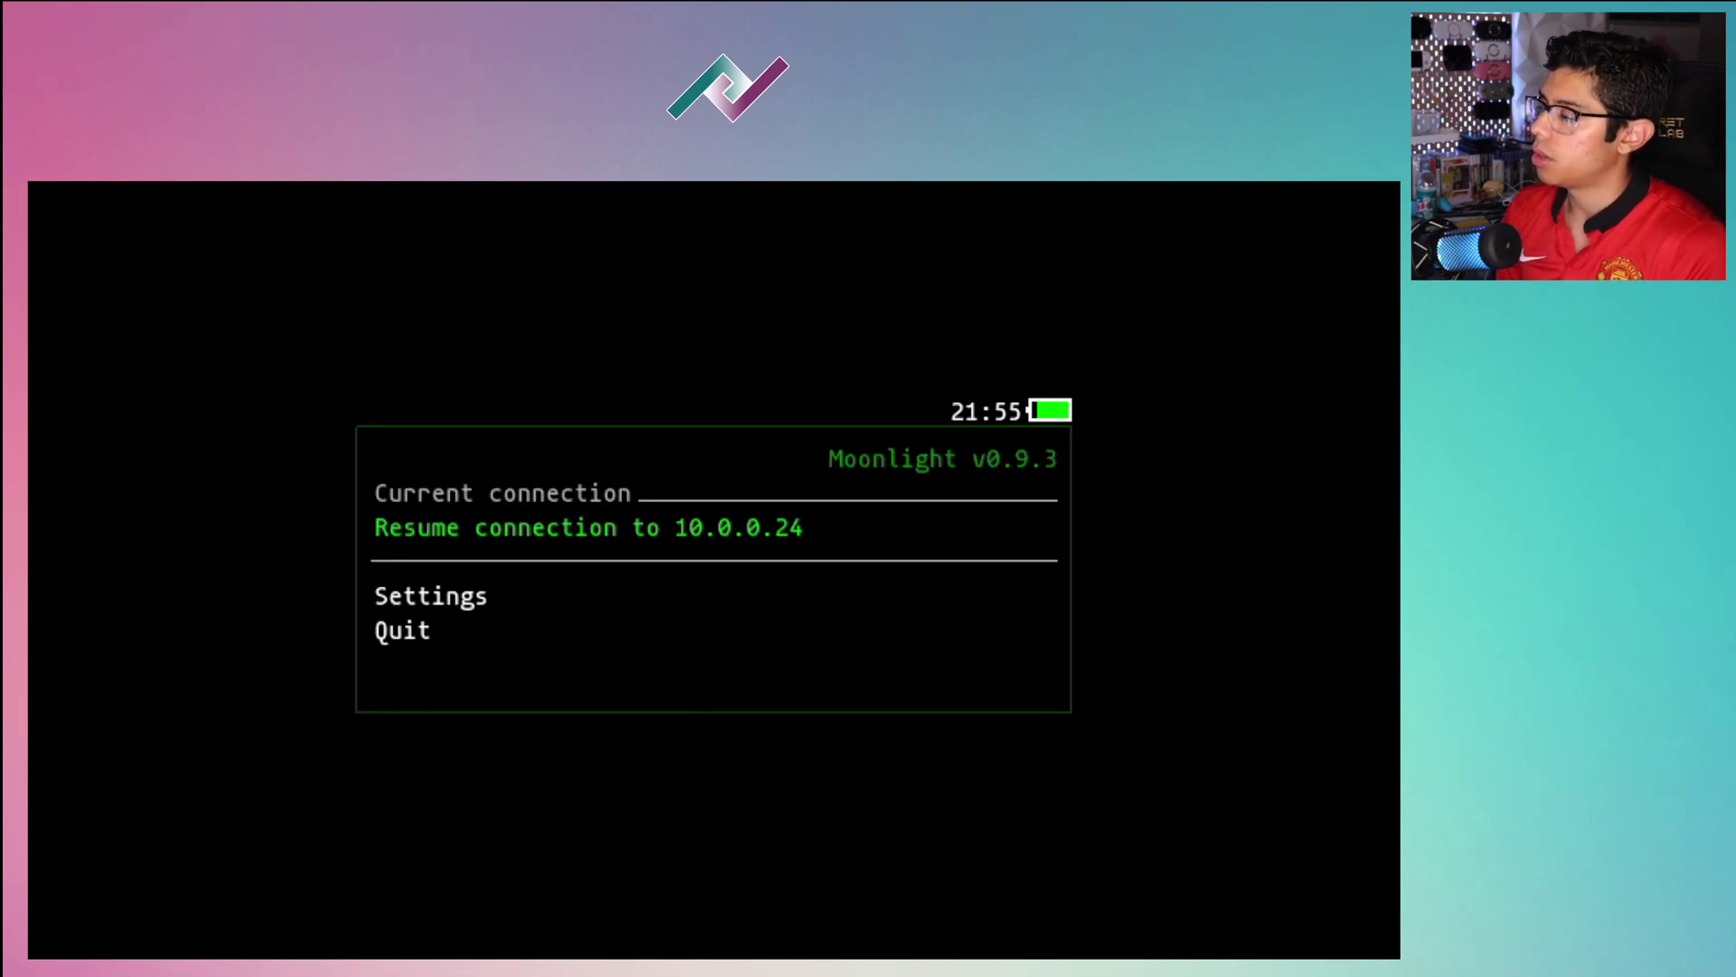
- Resume the connection to 10.0.0.24 to launch World of Warcraft: Legion, and continue the stream from Moonlight's LiveArea page
key(x)
key(Down)
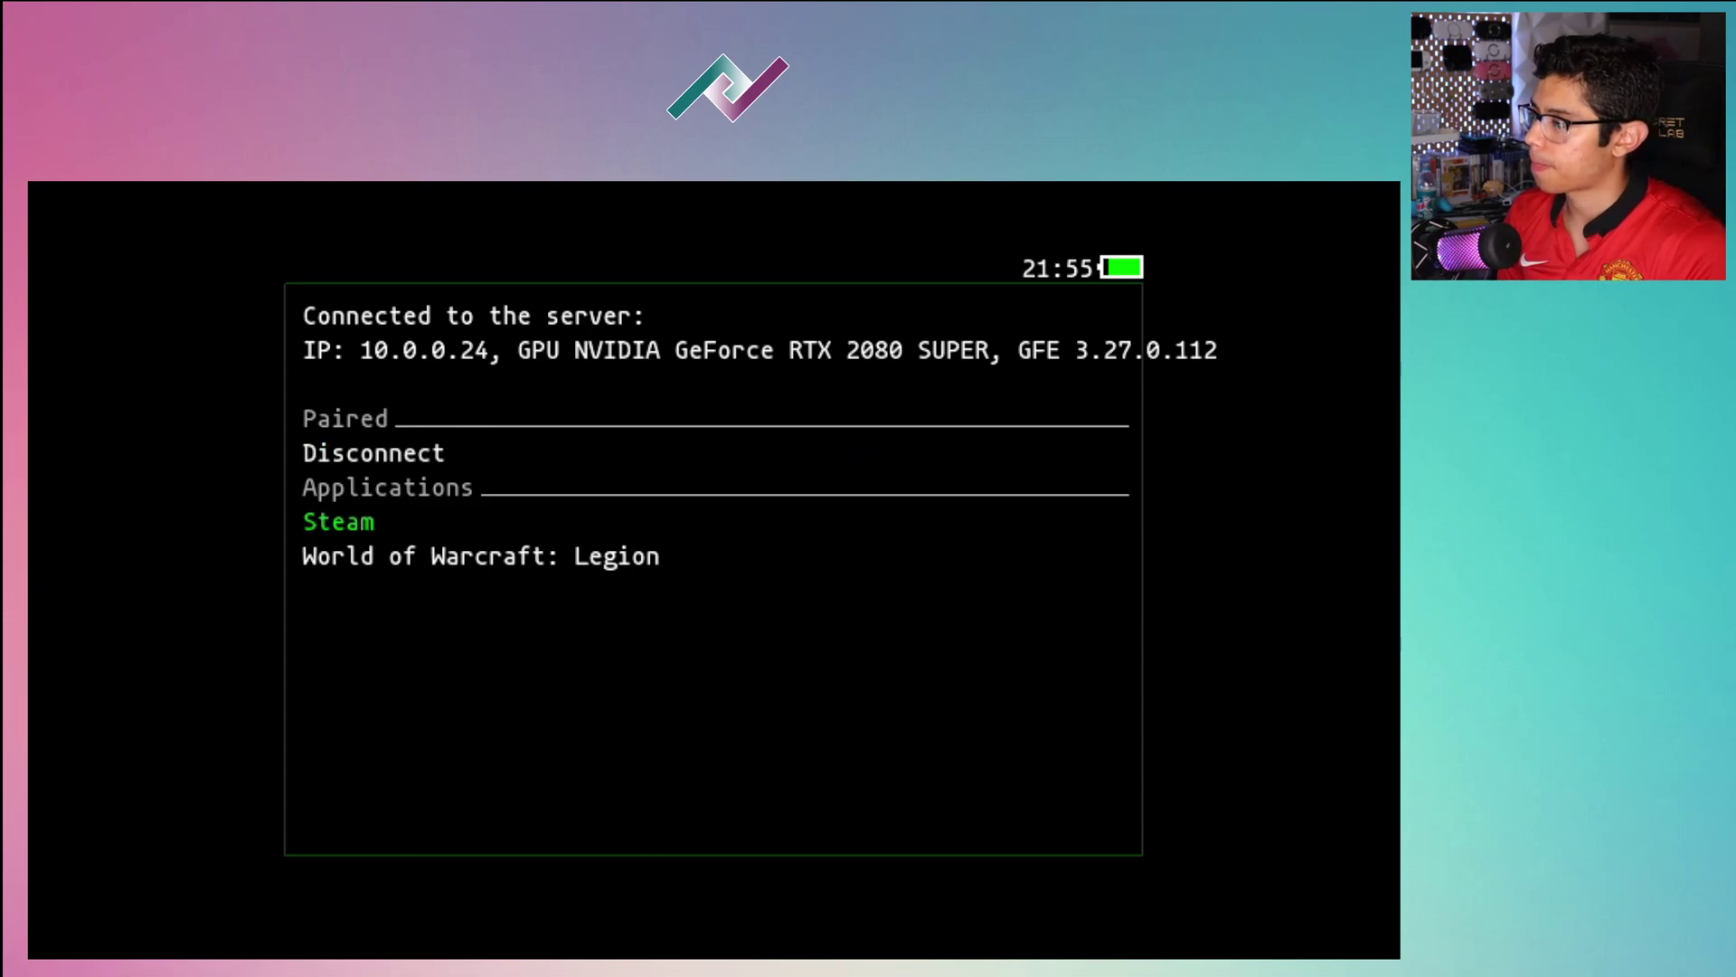
key(Down)
key(Up)
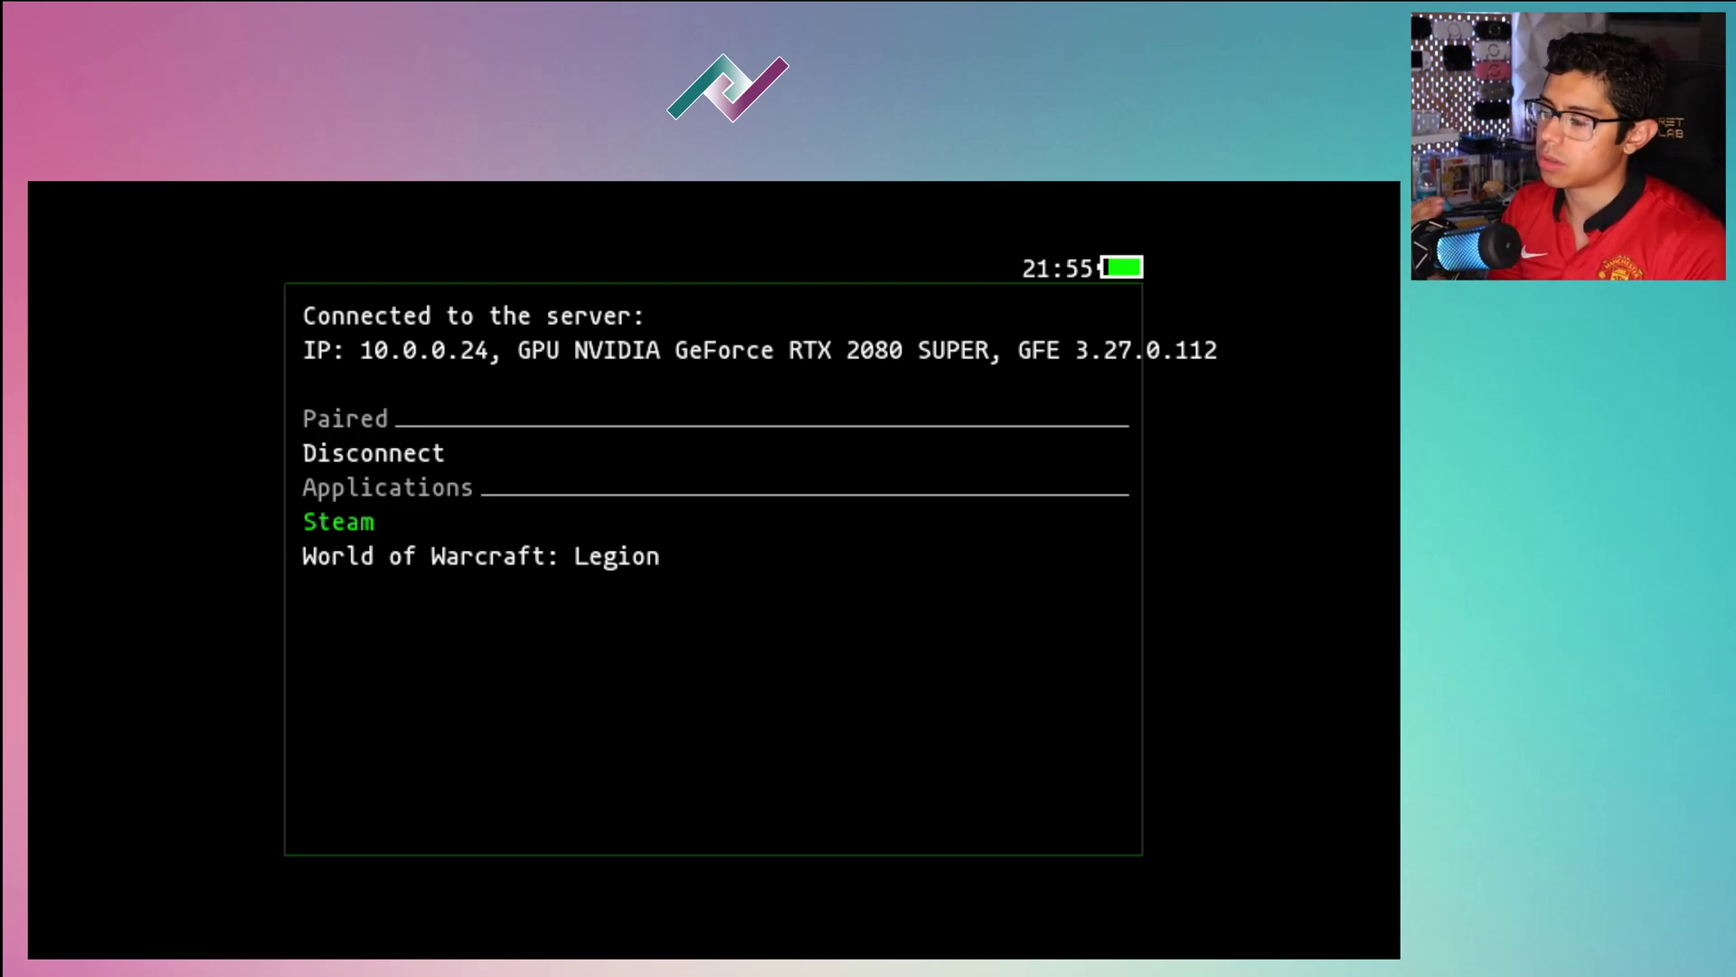
key(Down)
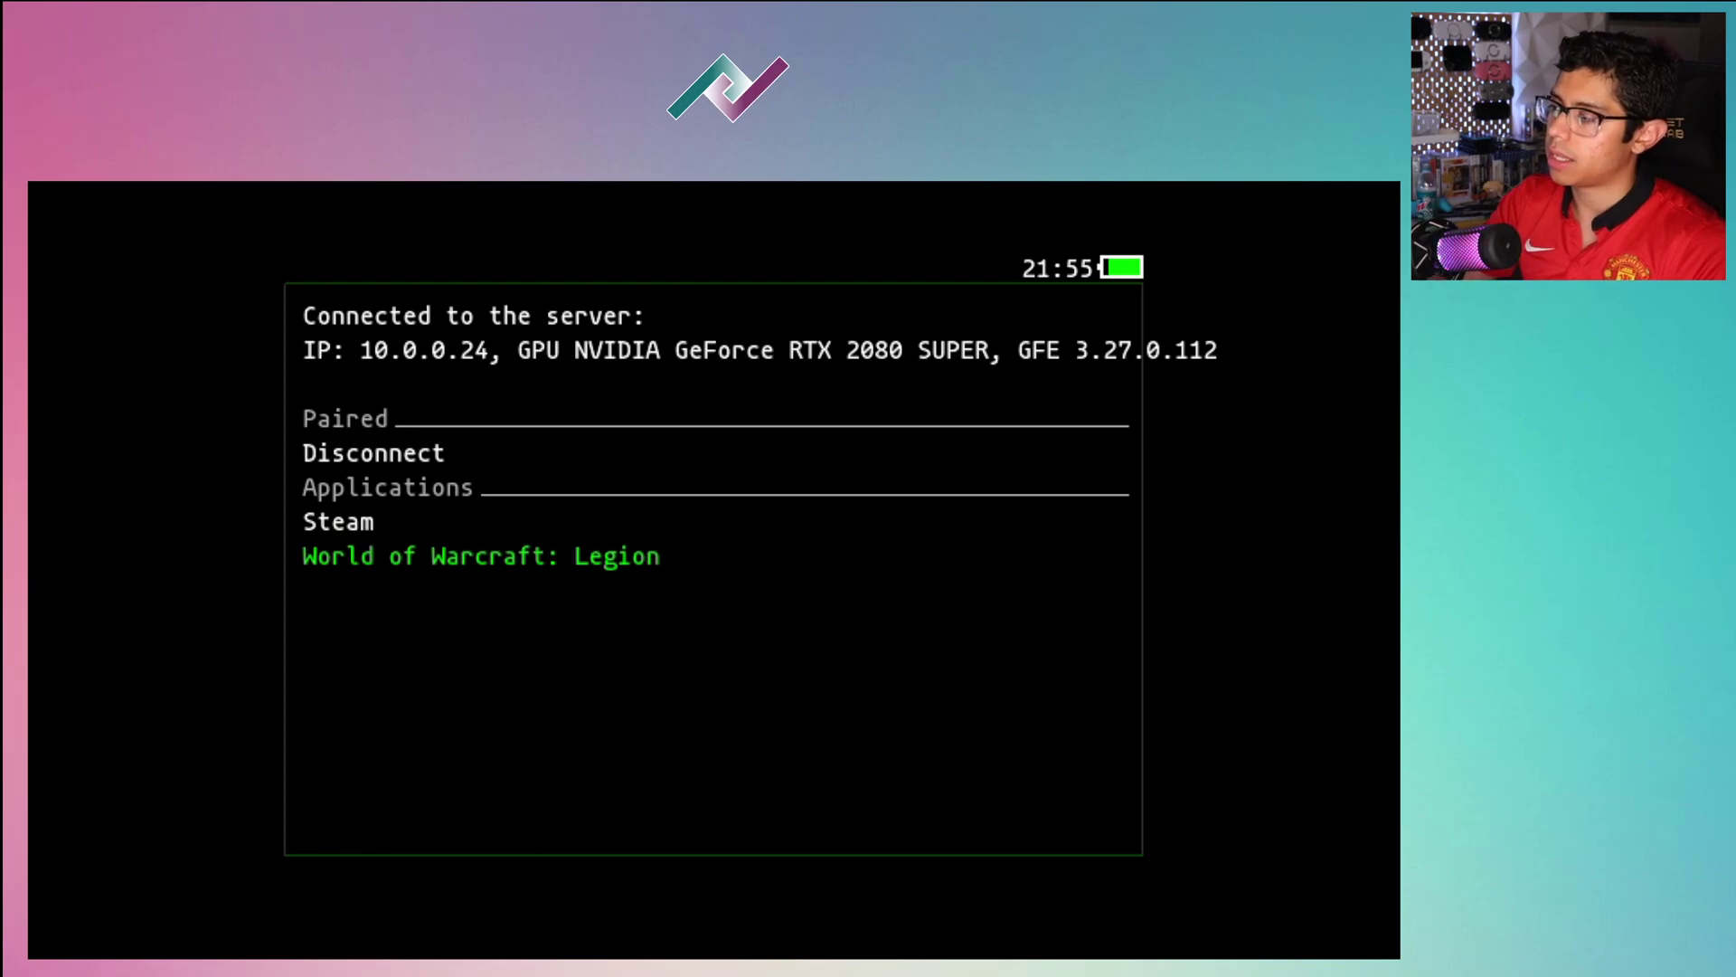
key(Return)
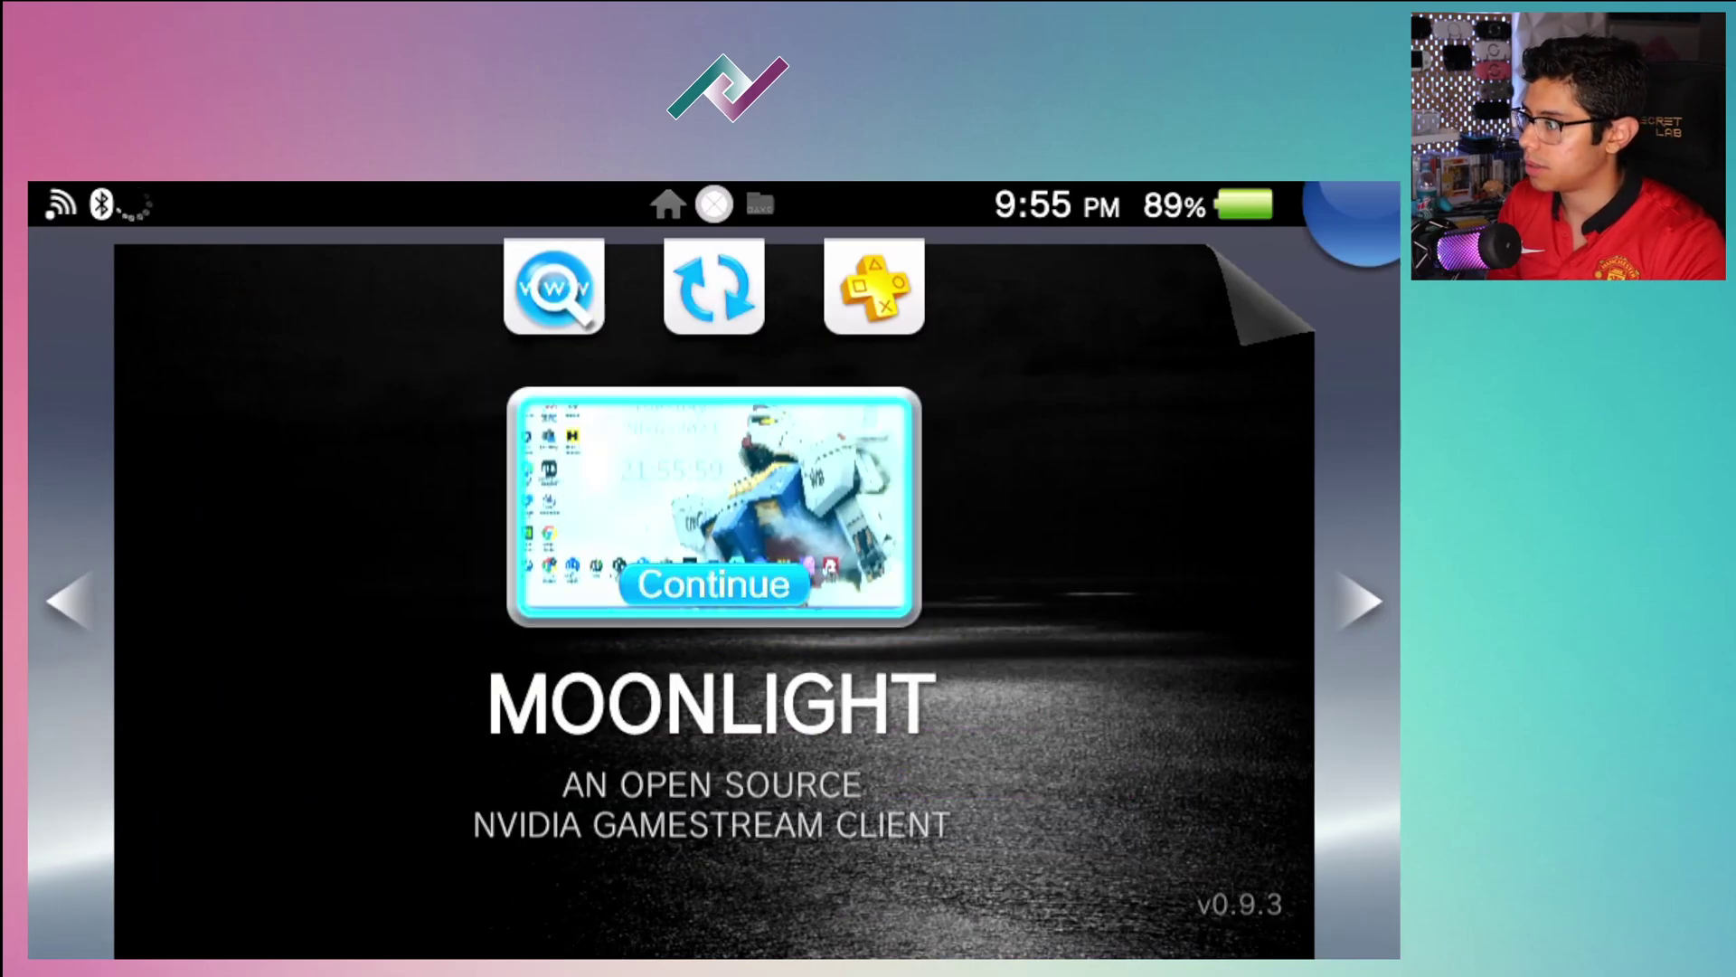
key(Return)
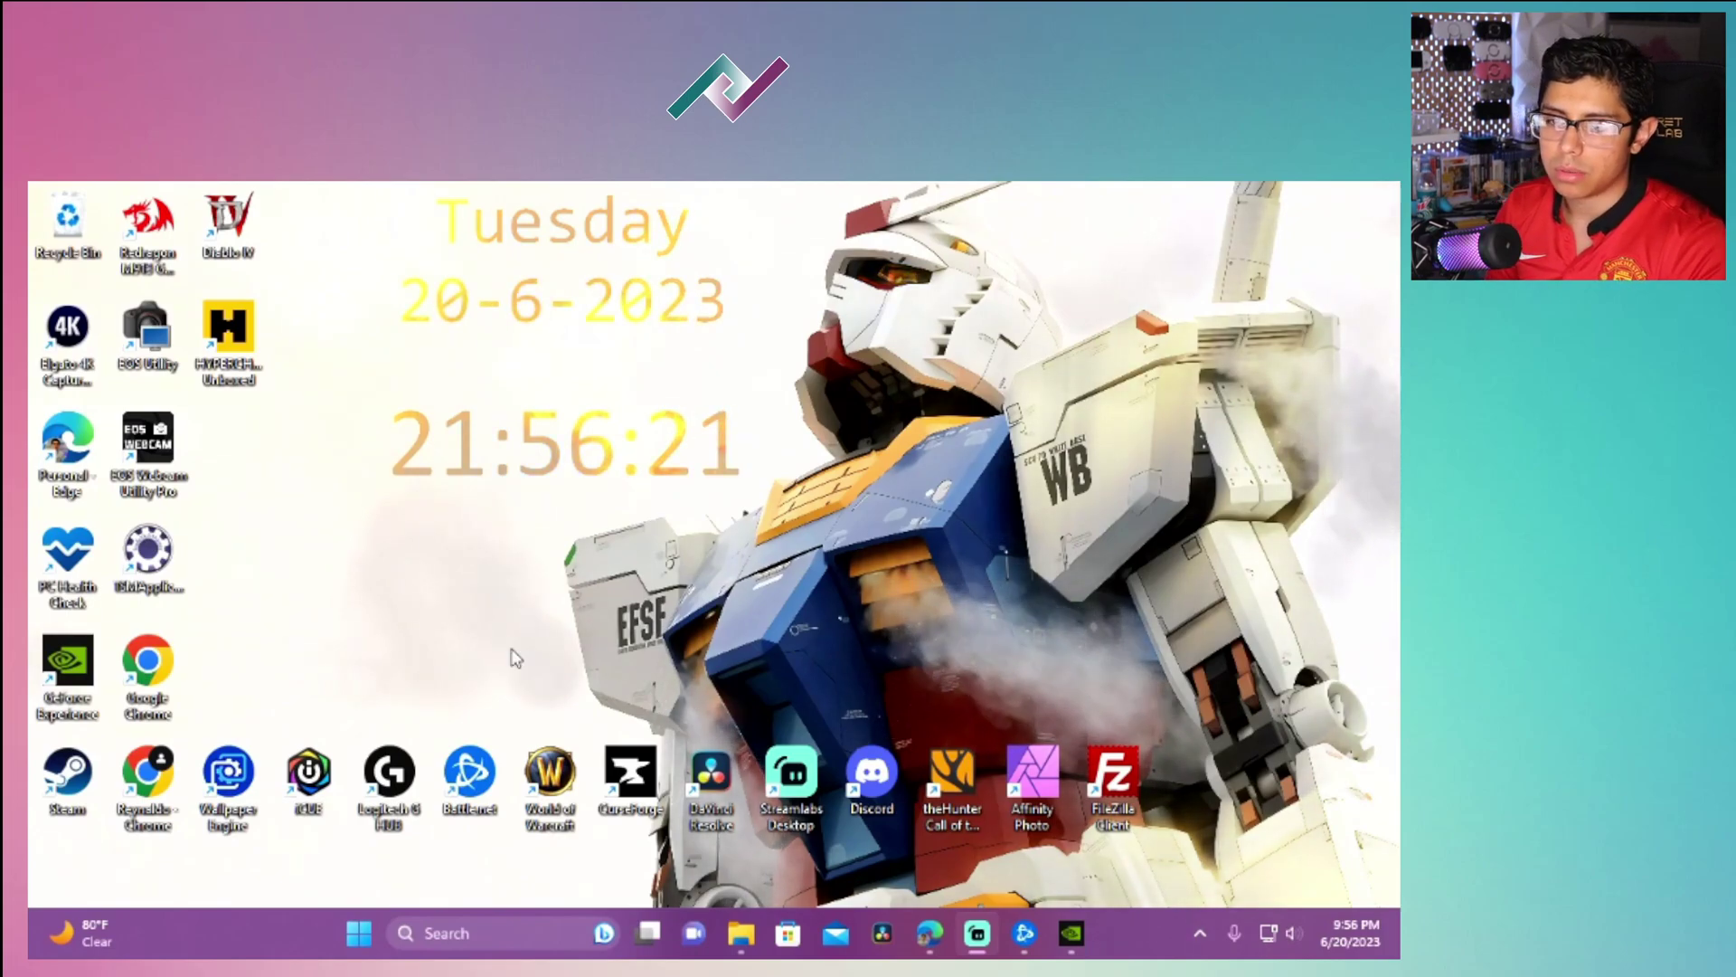
- Open the Steam library home on the streamed PC desktop and switch Steam to Big Picture mode
double_click(95, 763)
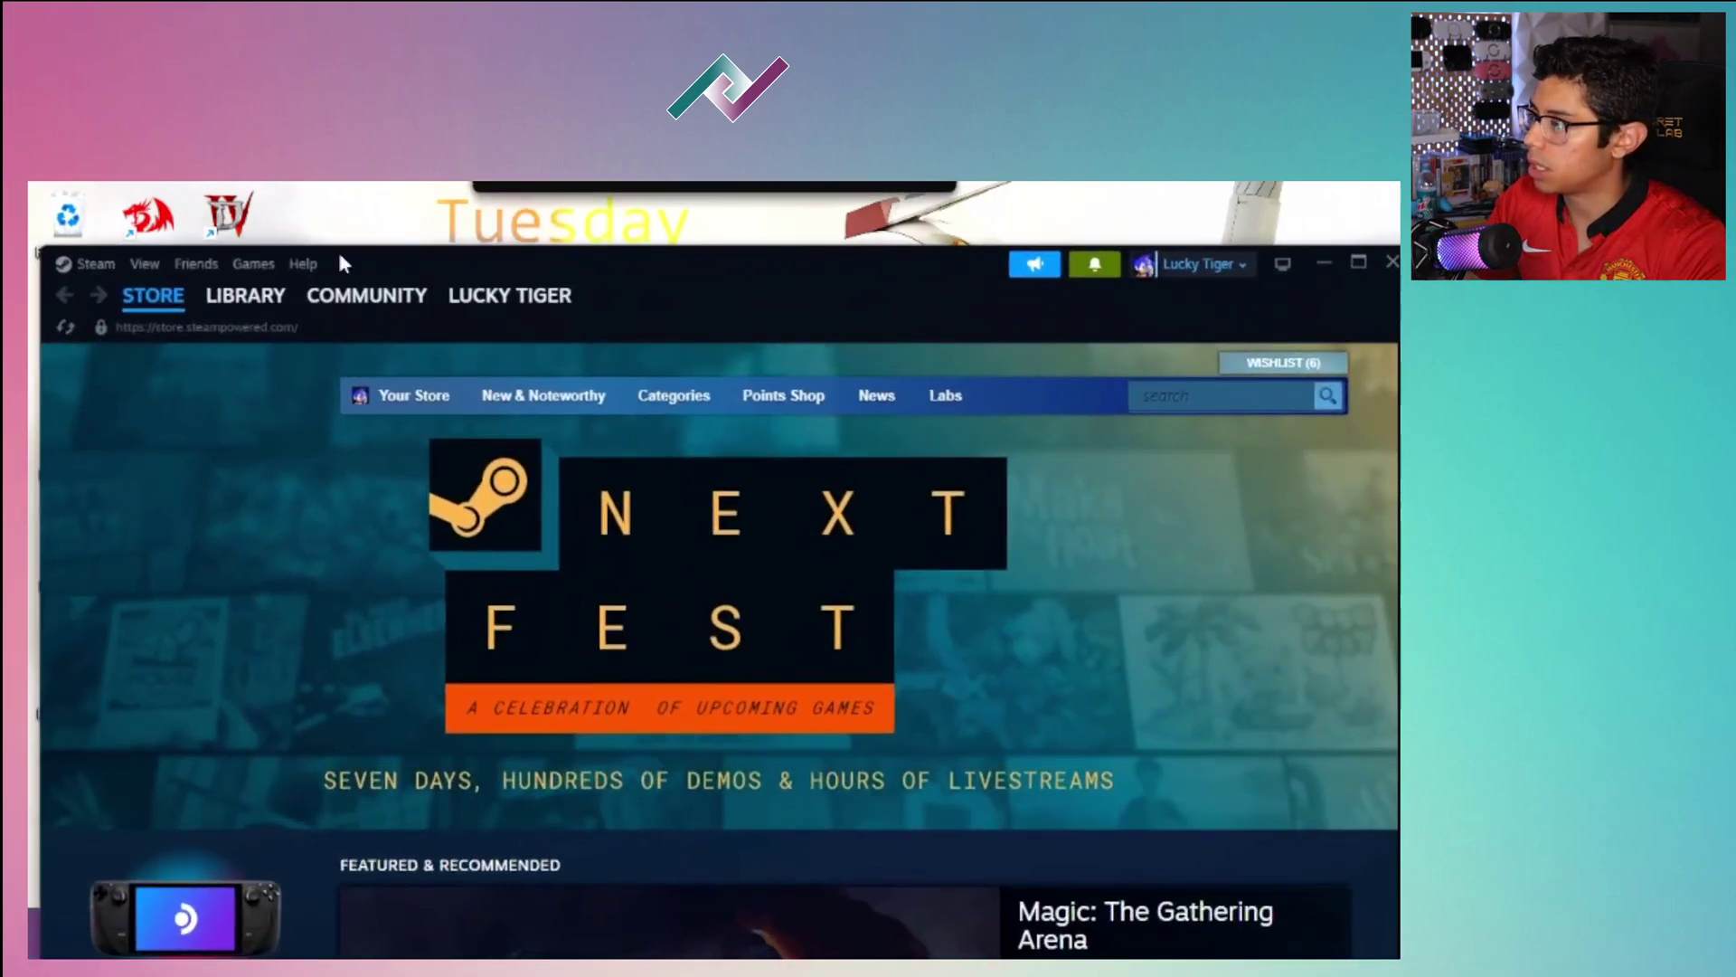
mouse_move(210, 243)
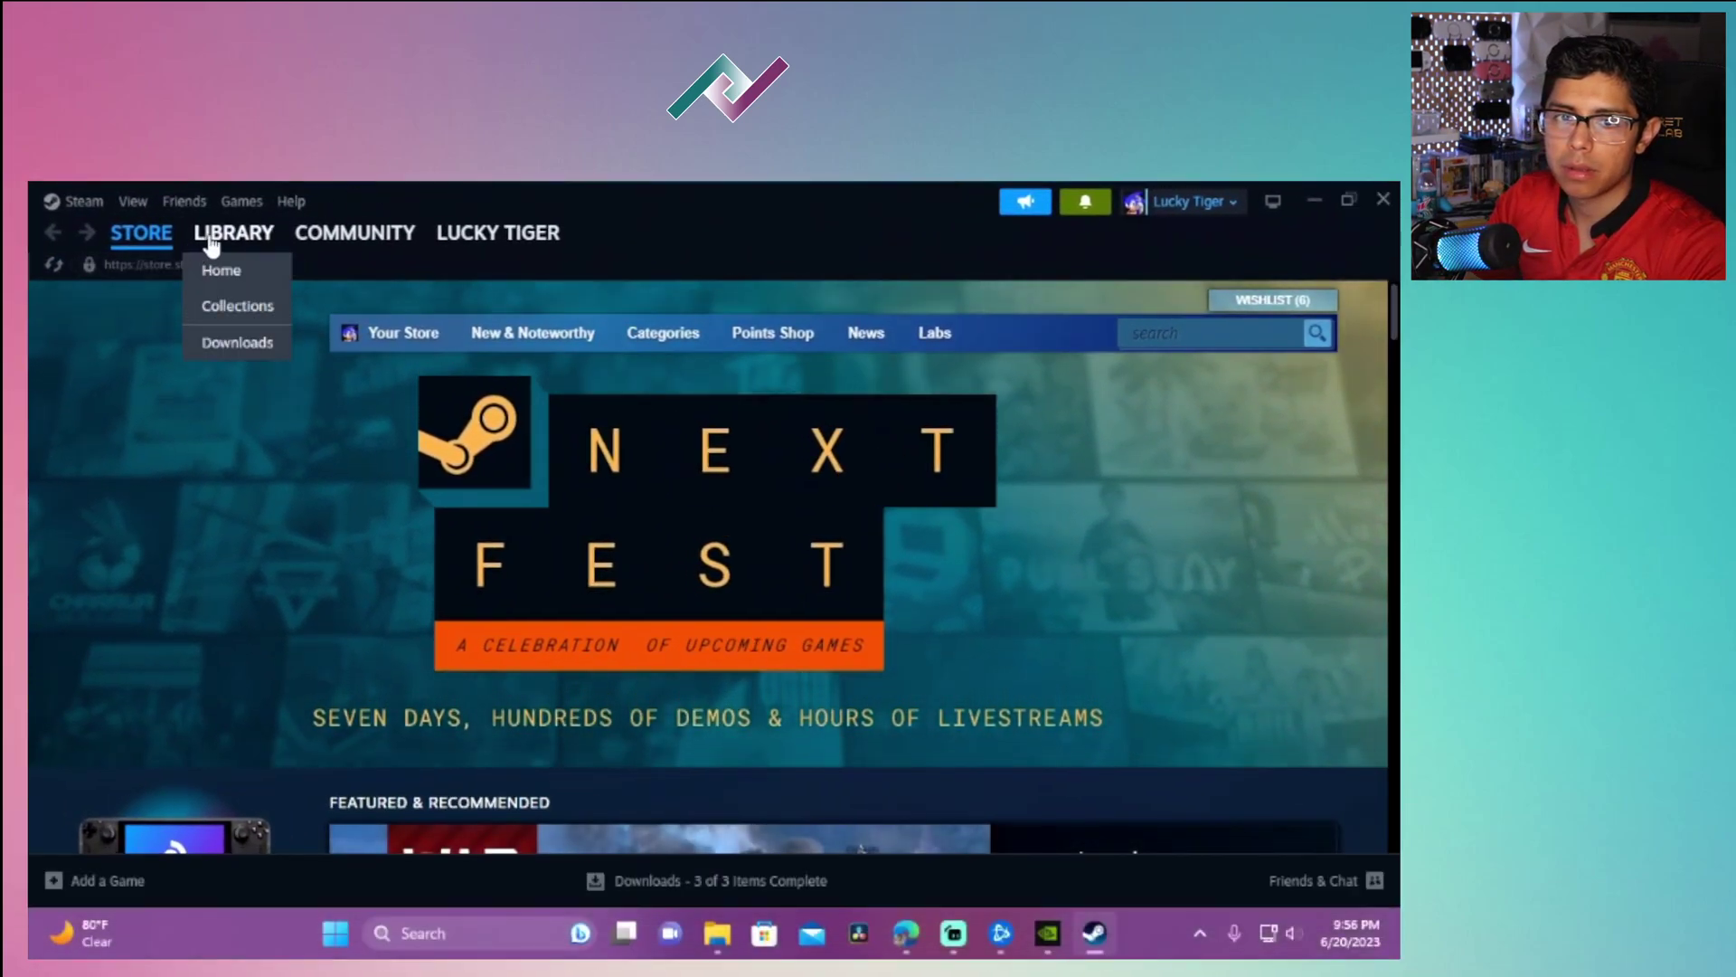
click(237, 273)
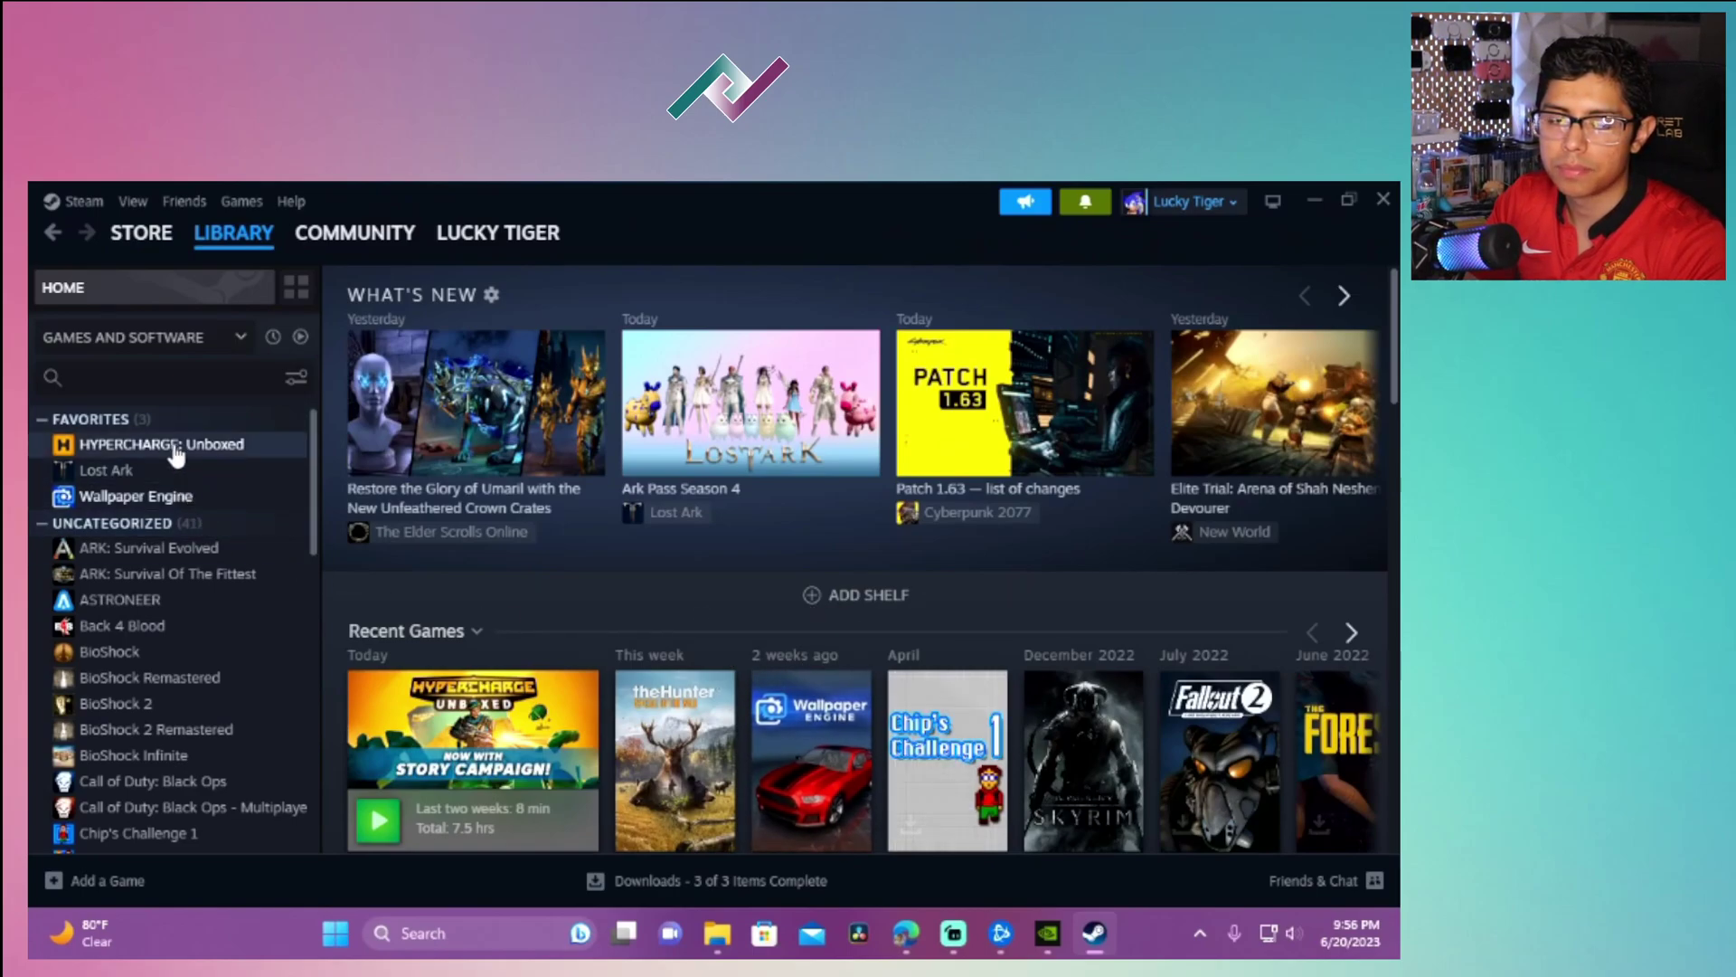
right_click(1095, 932)
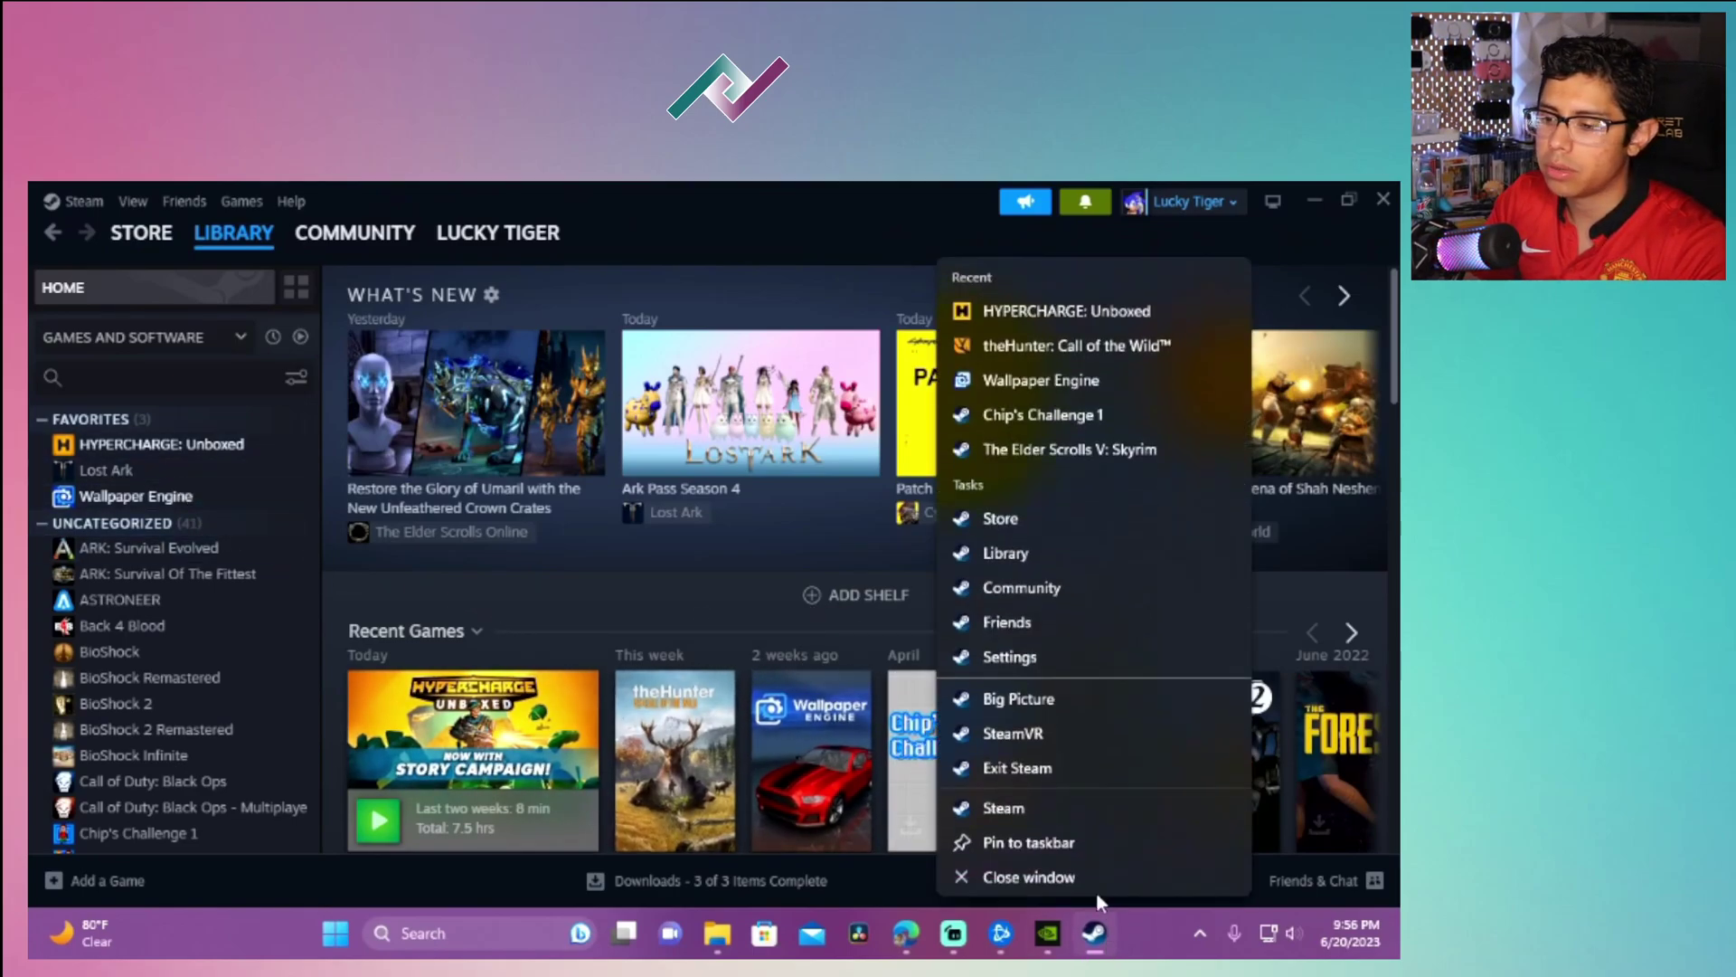
click(1040, 695)
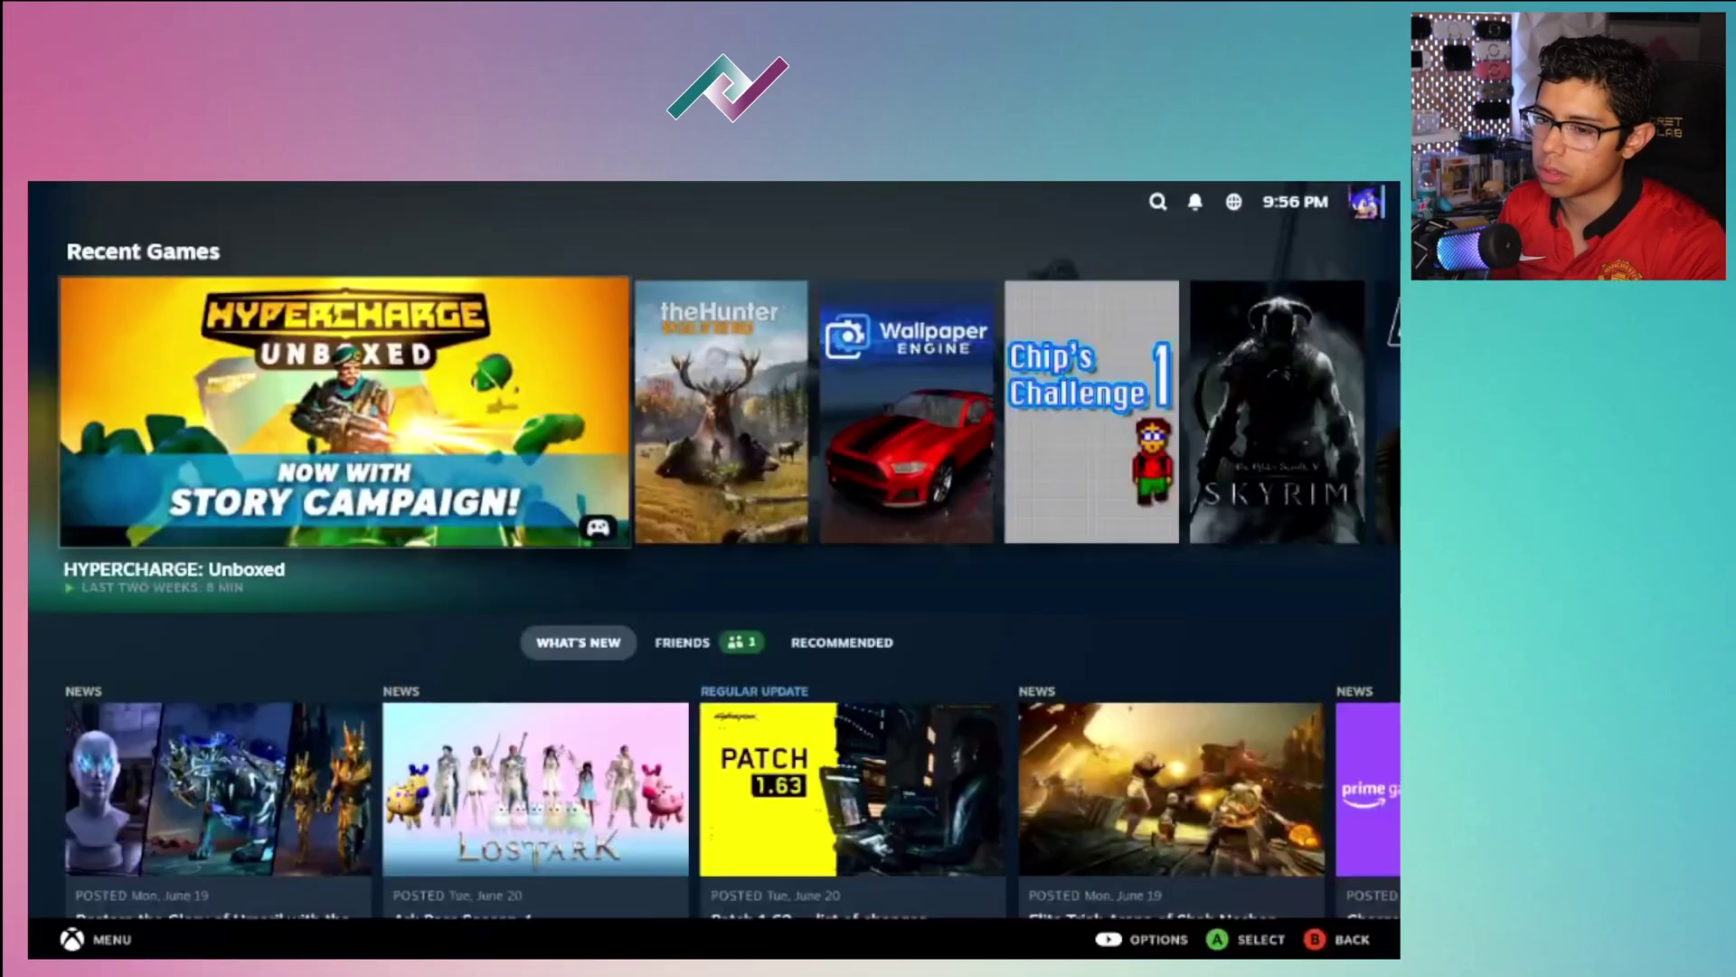
- Browse the Recent Games row and the What's New section on the Big Picture home screen
key(Down)
key(Right)
key(Left)
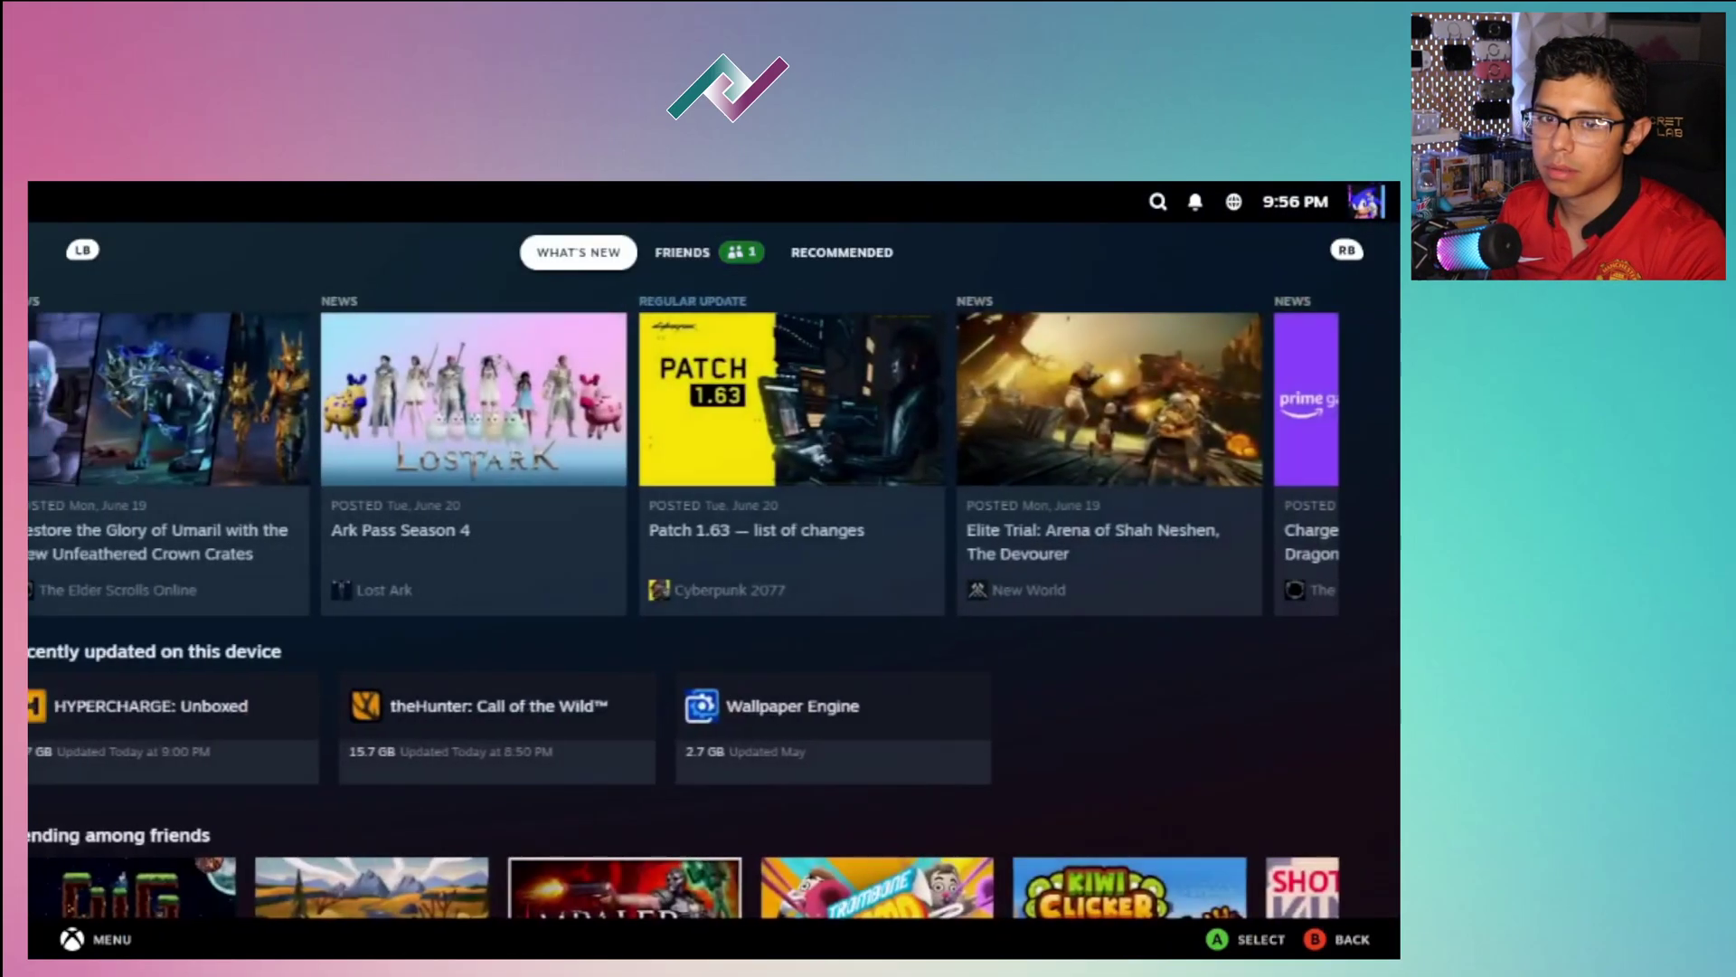
key(Up)
key(Right)
key(Left)
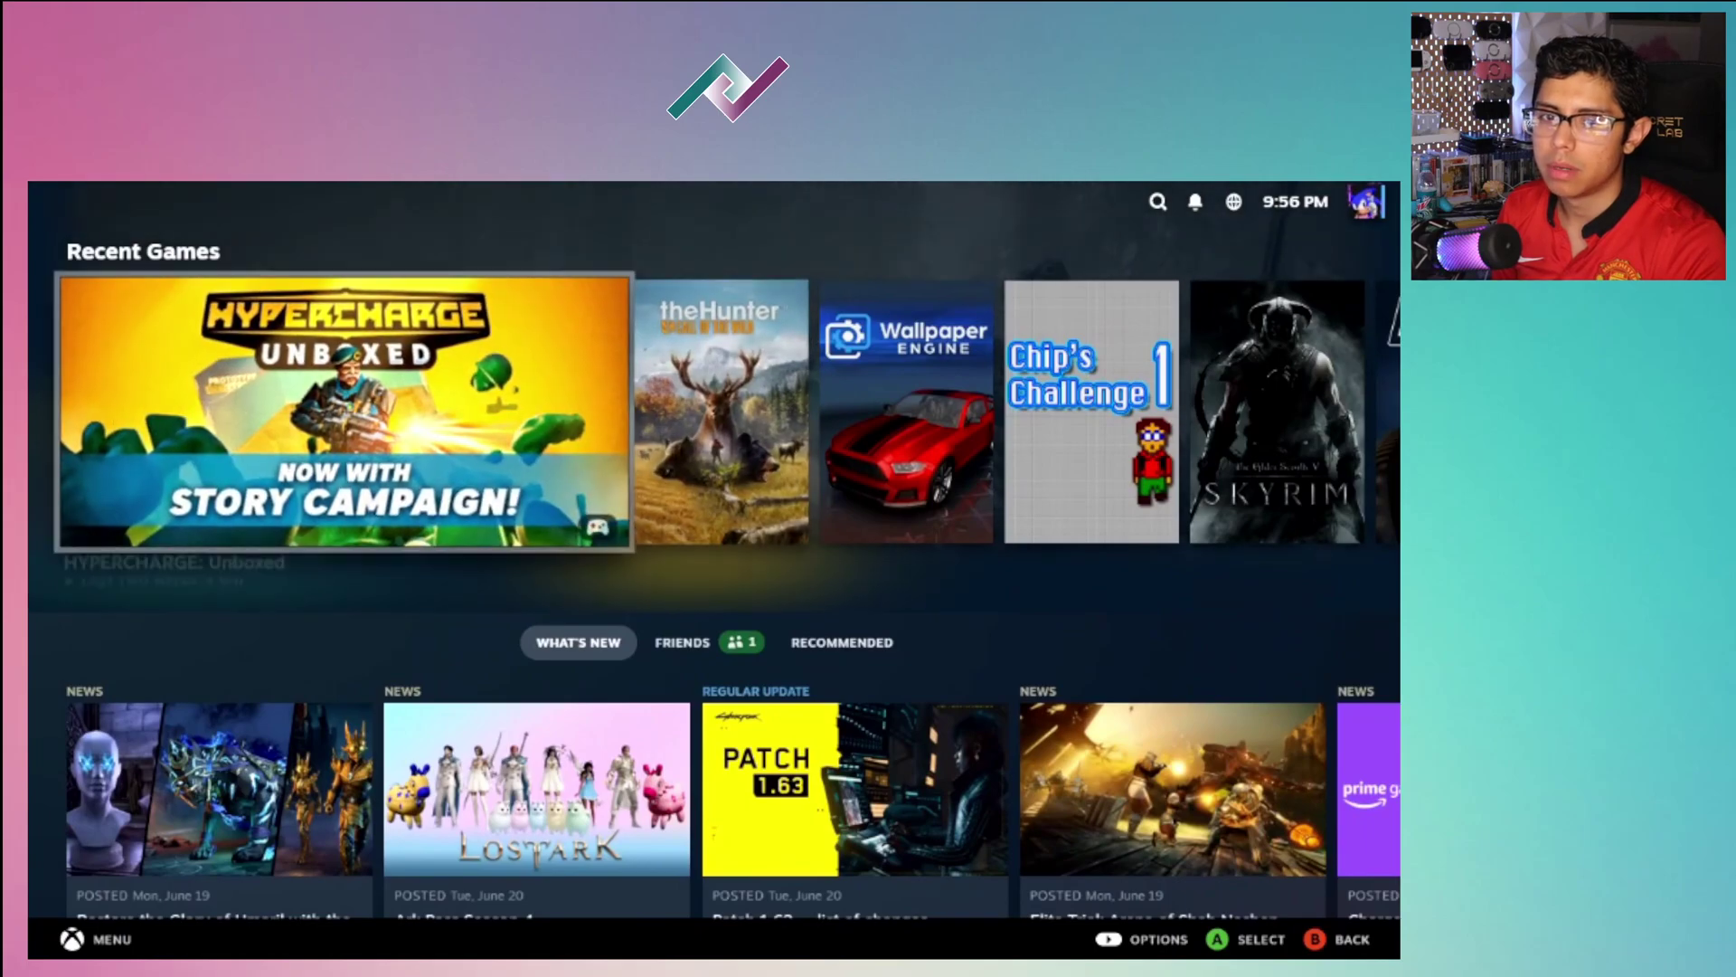
key(Right)
key(Left)
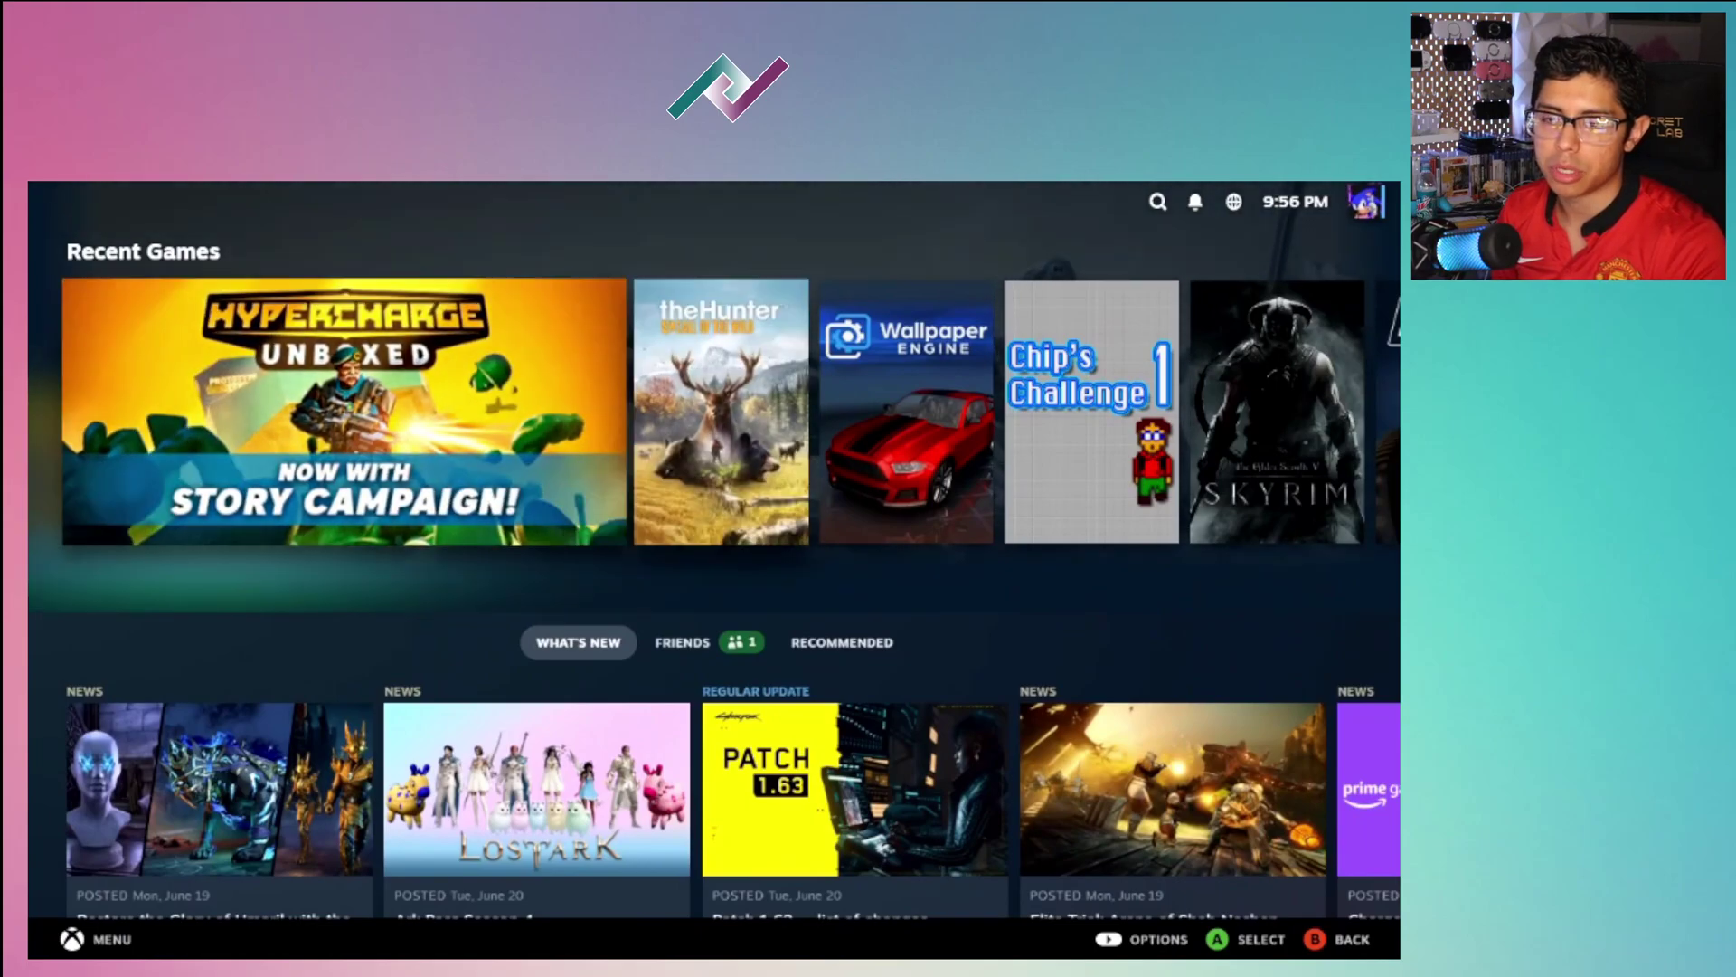
key(Right)
key(Right)
key(Left)
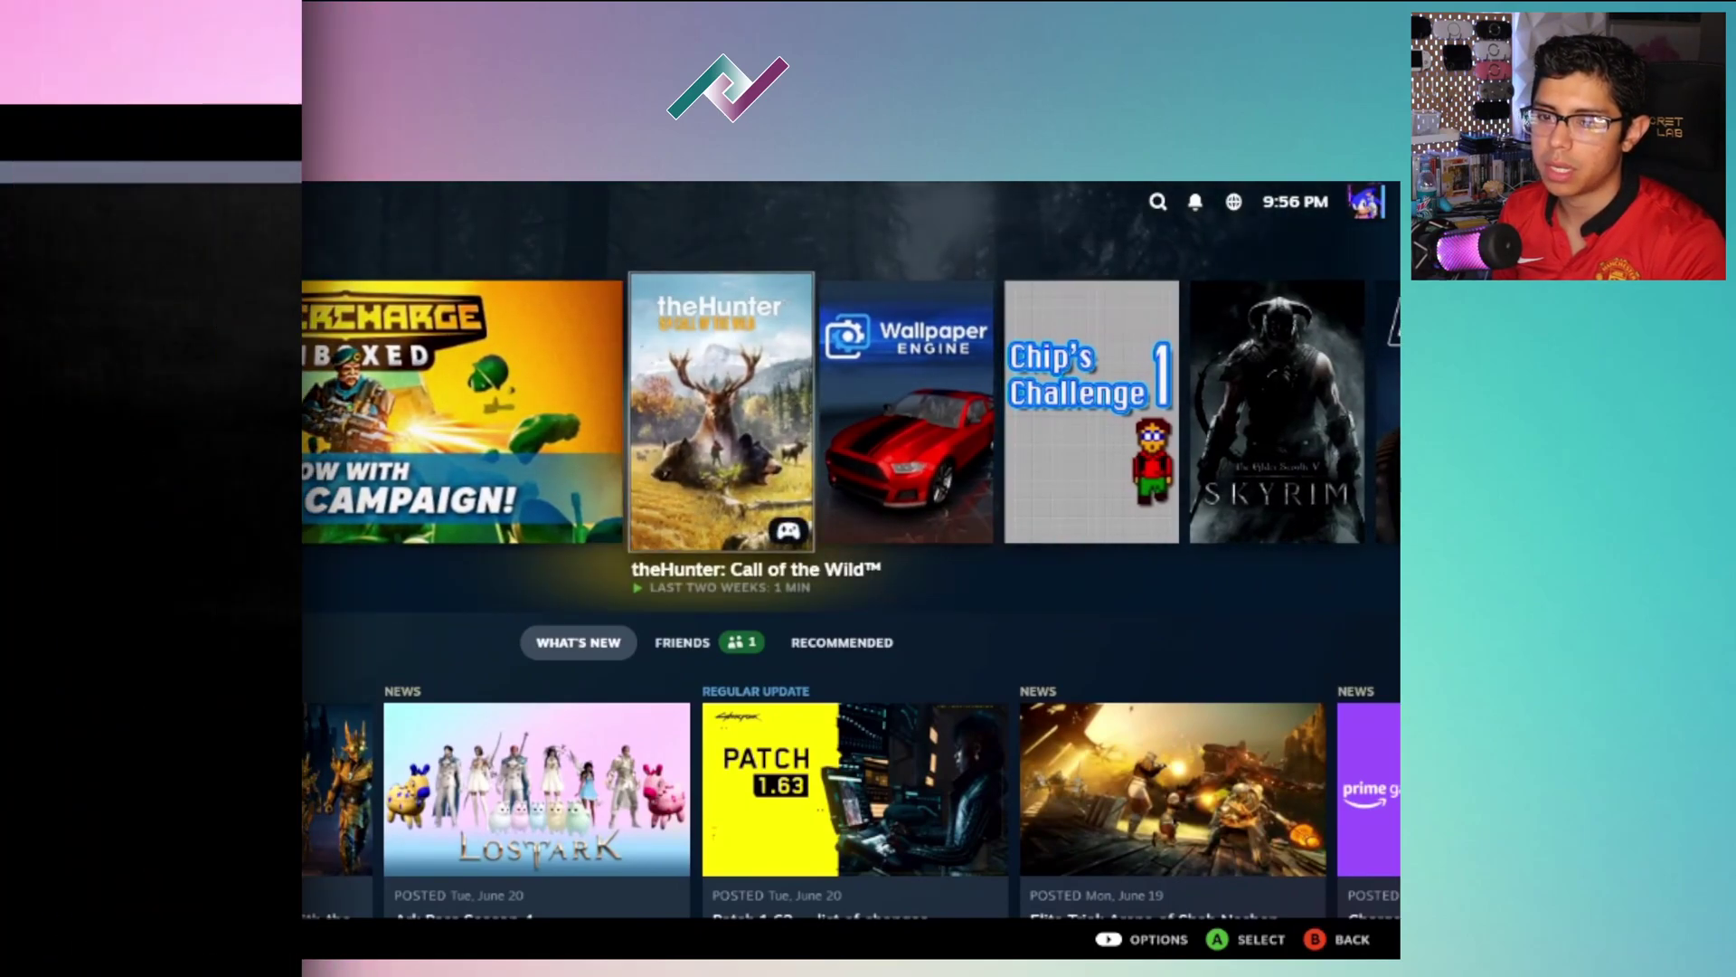